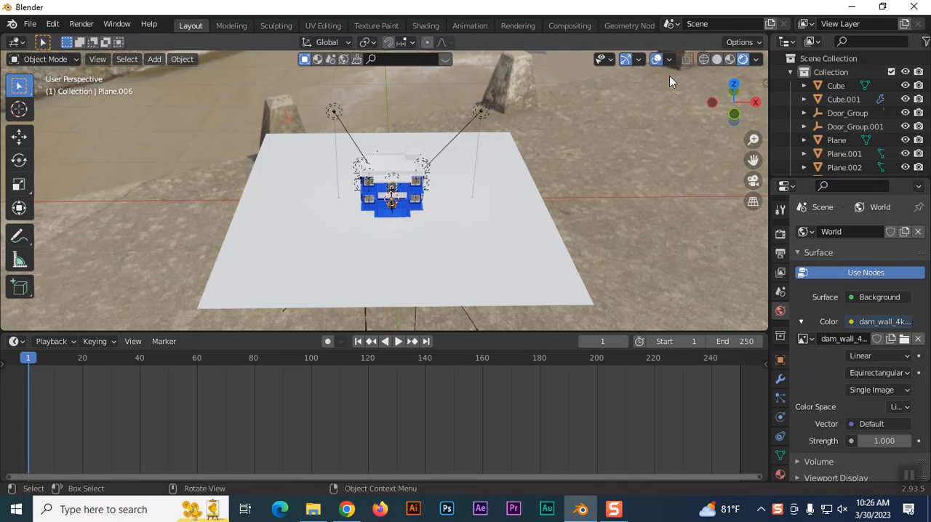
# Compare the house scene in solid, material preview and rendered viewport shading.
pyautogui.click(717, 60)
pyautogui.click(730, 59)
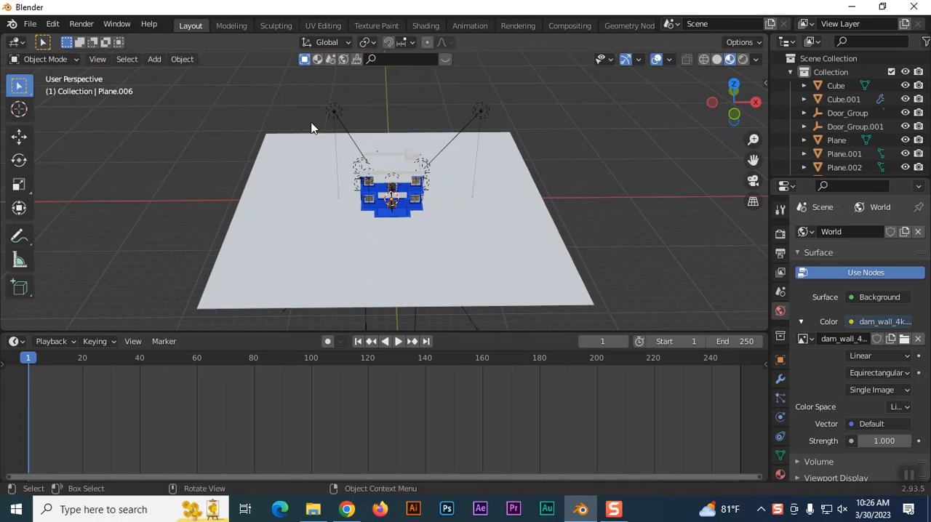
pyautogui.click(743, 60)
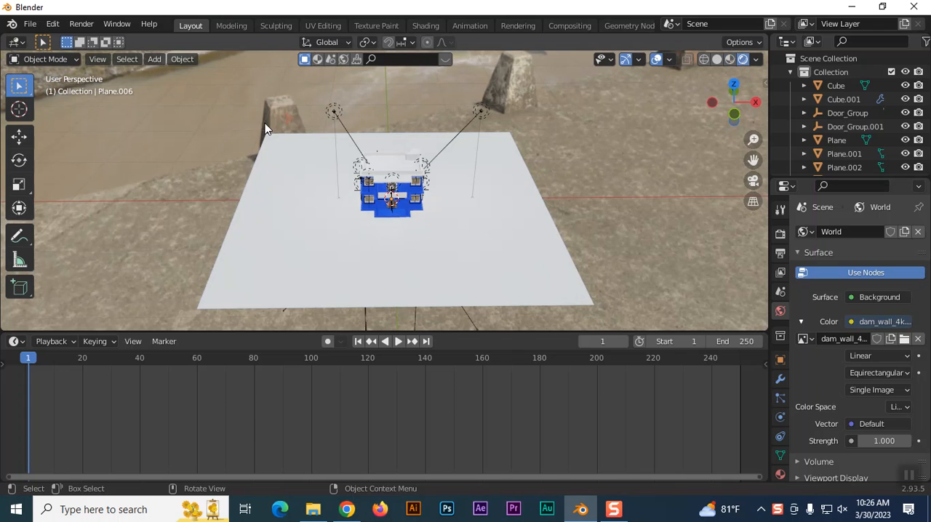
pyautogui.click(755, 60)
# Hide the large ground plane beneath the house, Plane.006, in the viewport.
pyautogui.click(412, 256)
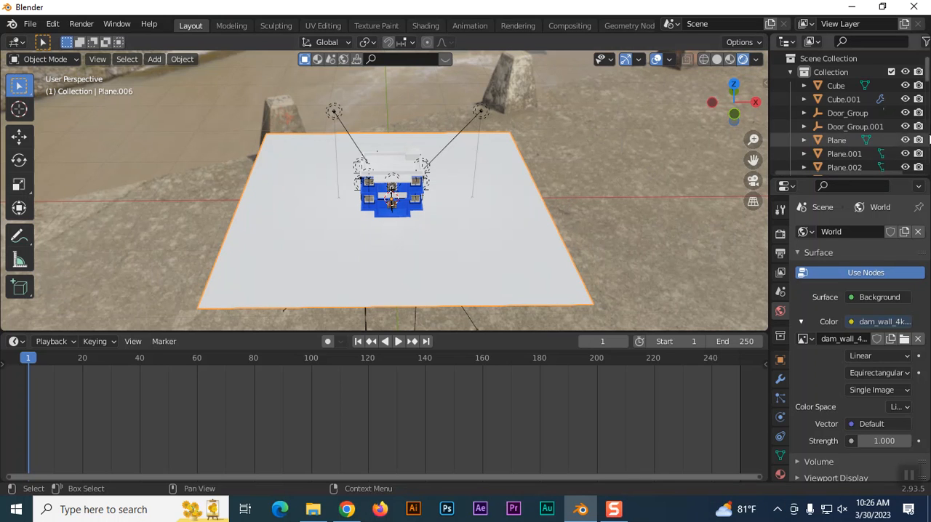
pyautogui.scroll(-4, 886, 141)
pyautogui.scroll(-4, 891, 140)
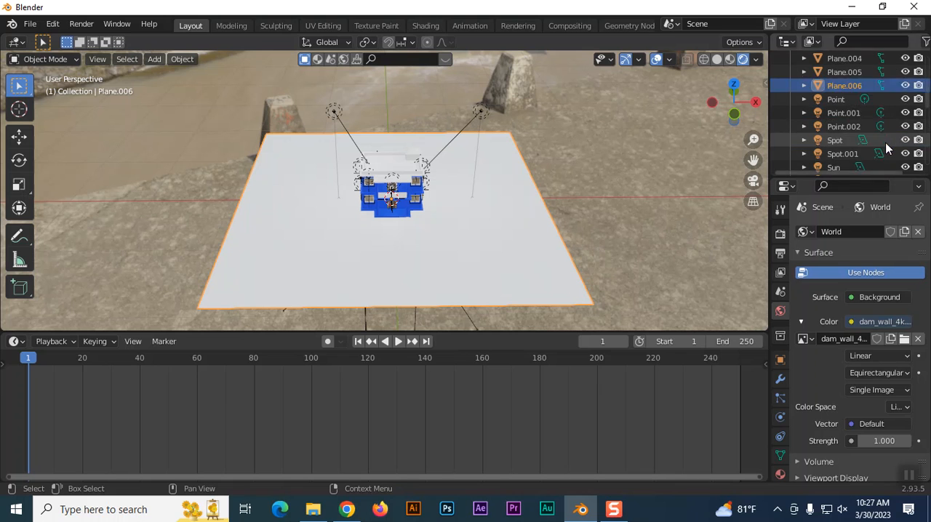
pyautogui.scroll(6, 902, 137)
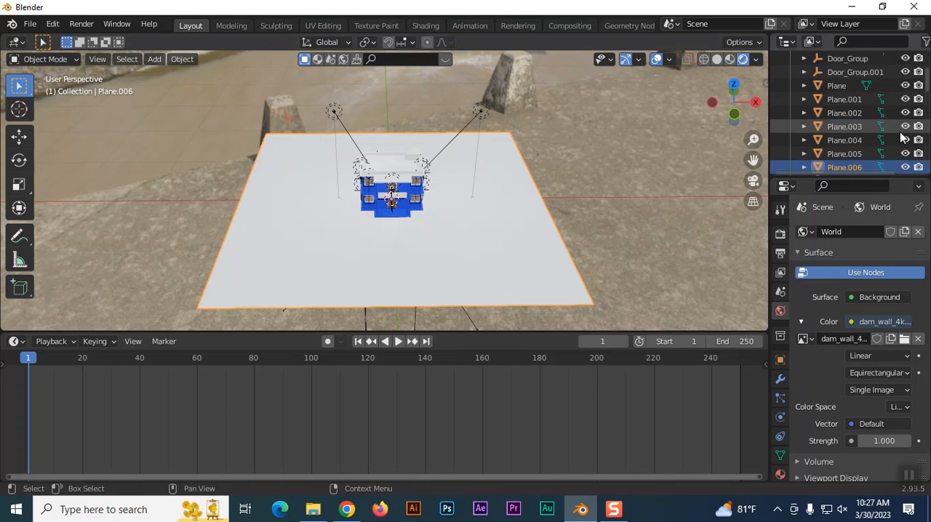
pyautogui.scroll(-8, 876, 122)
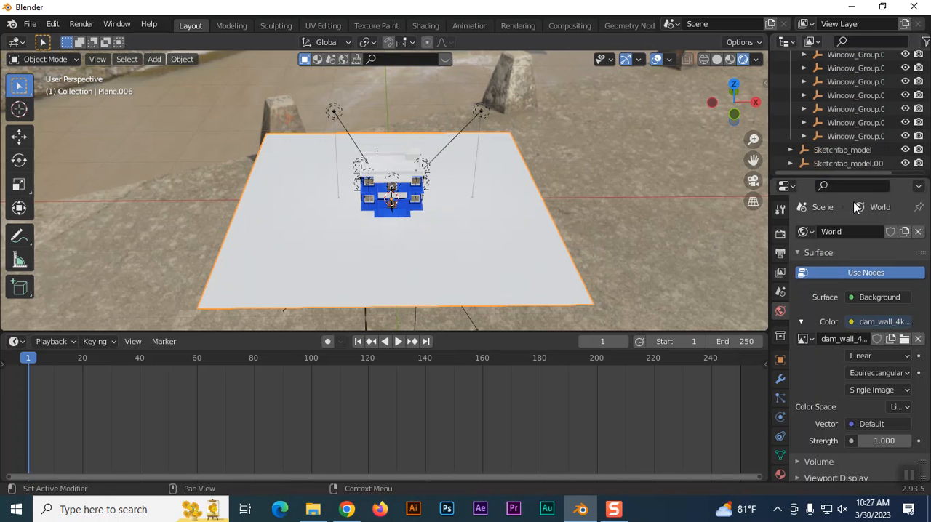
pyautogui.scroll(9, 865, 121)
pyautogui.scroll(1, 860, 120)
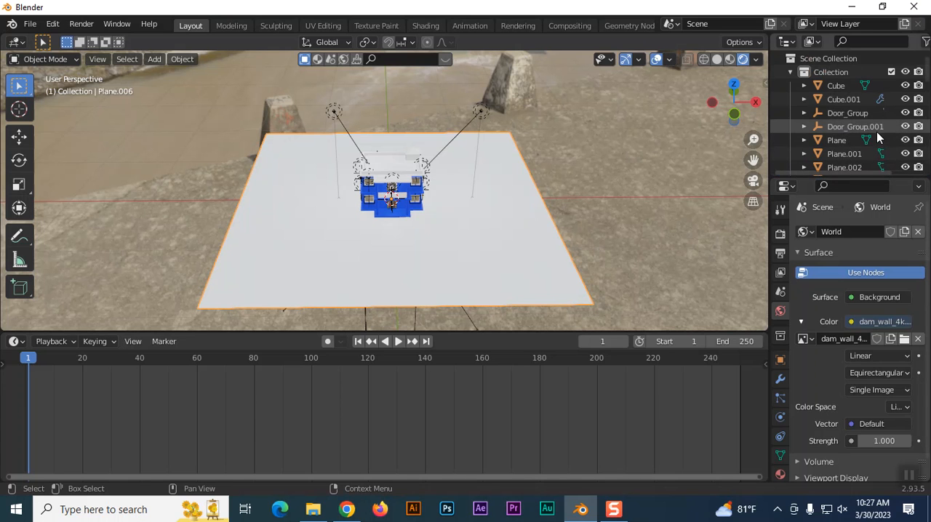
pyautogui.click(905, 140)
pyautogui.click(904, 140)
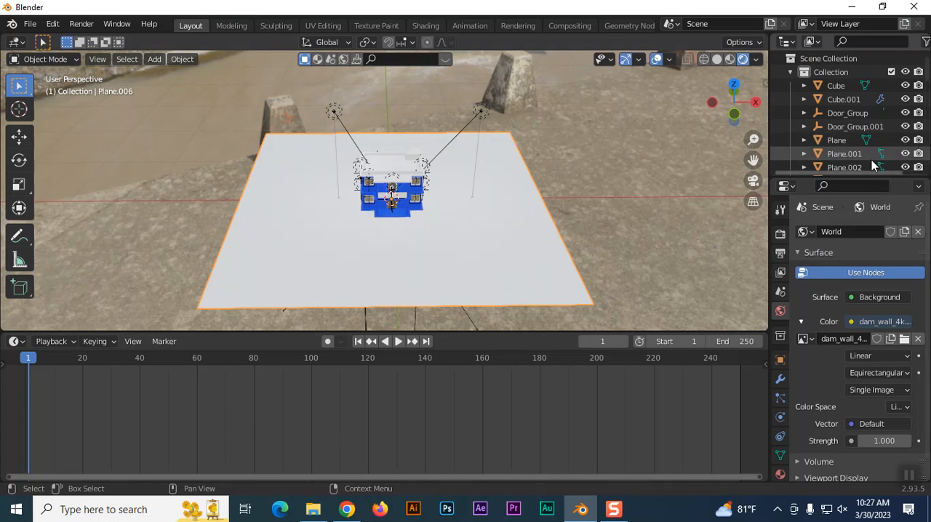
pyautogui.scroll(-2, 873, 159)
pyautogui.click(904, 154)
pyautogui.click(905, 154)
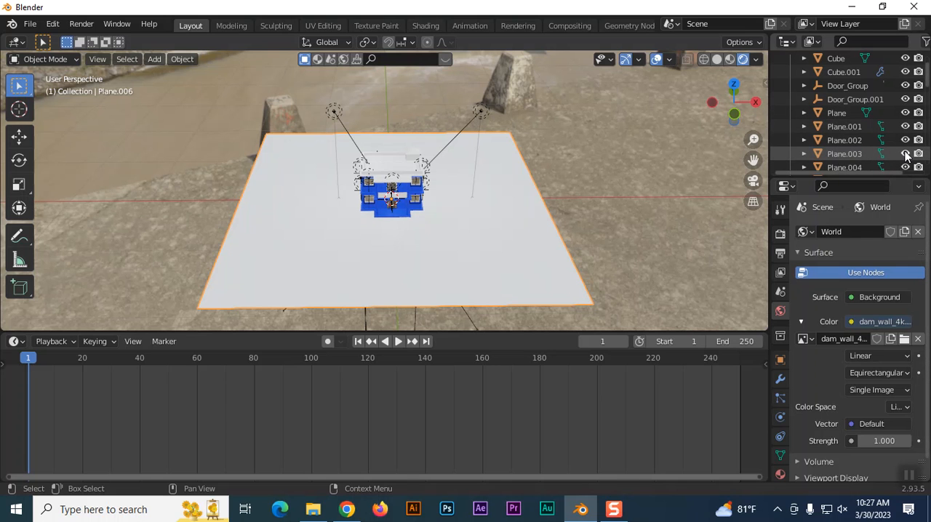
pyautogui.scroll(-3, 902, 164)
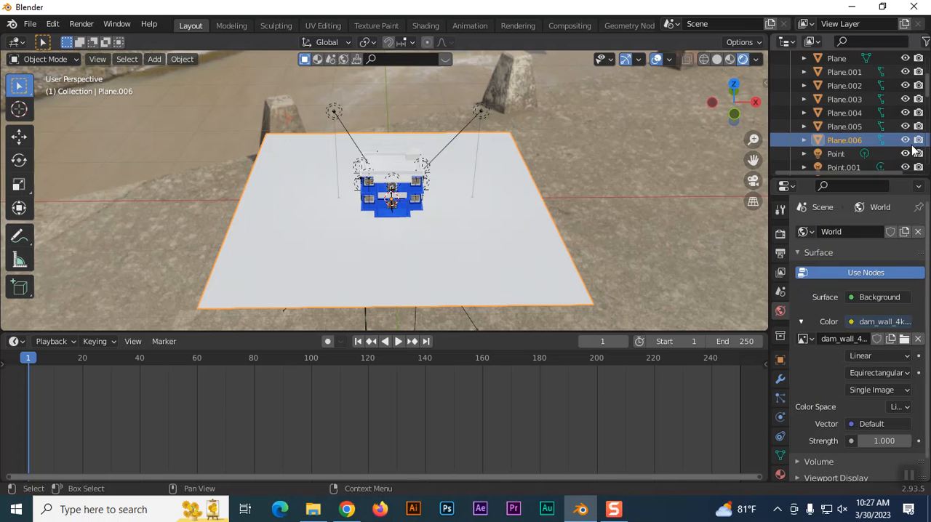
pyautogui.click(905, 140)
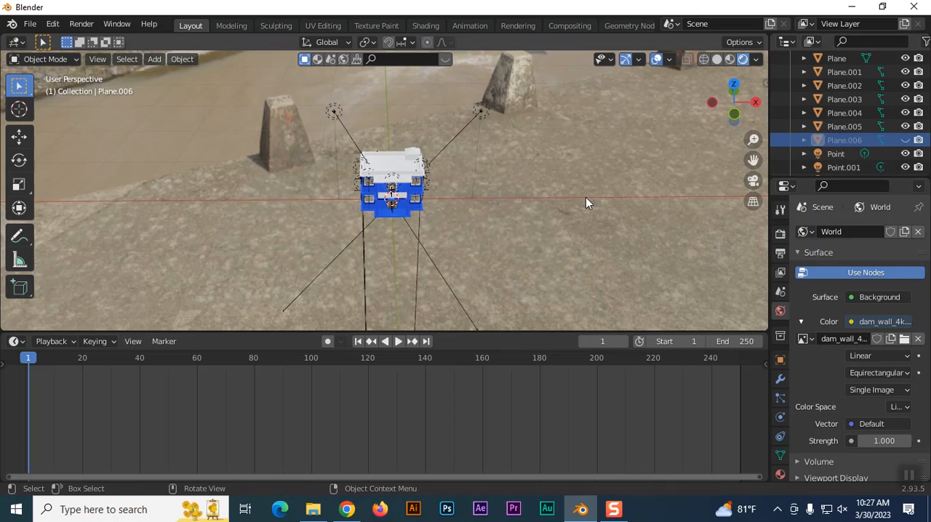
# Examine the house from the front and both sides against the dam wall environment background.
pyautogui.scroll(1, 577, 221)
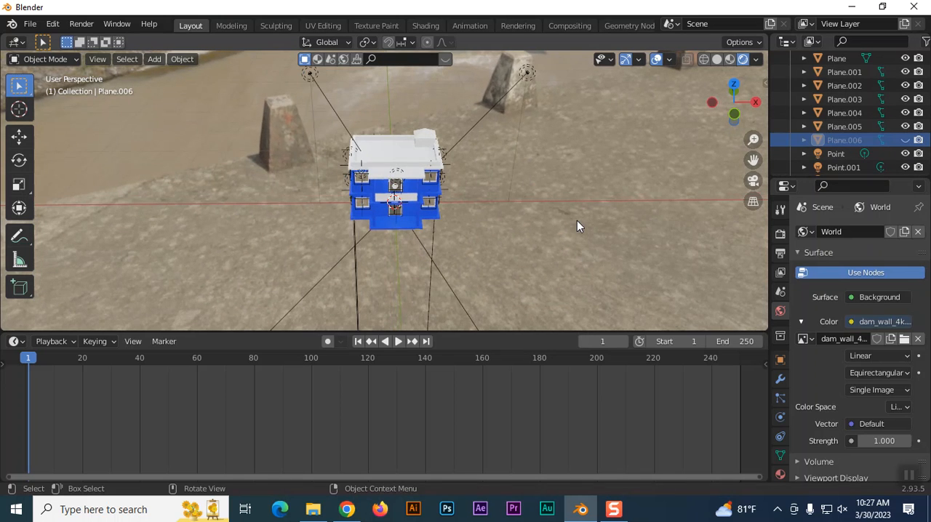
pyautogui.scroll(1, 575, 223)
pyautogui.moveTo(542, 233); pyautogui.dragTo(486, 208, button='middle')
pyautogui.scroll(7, 484, 208)
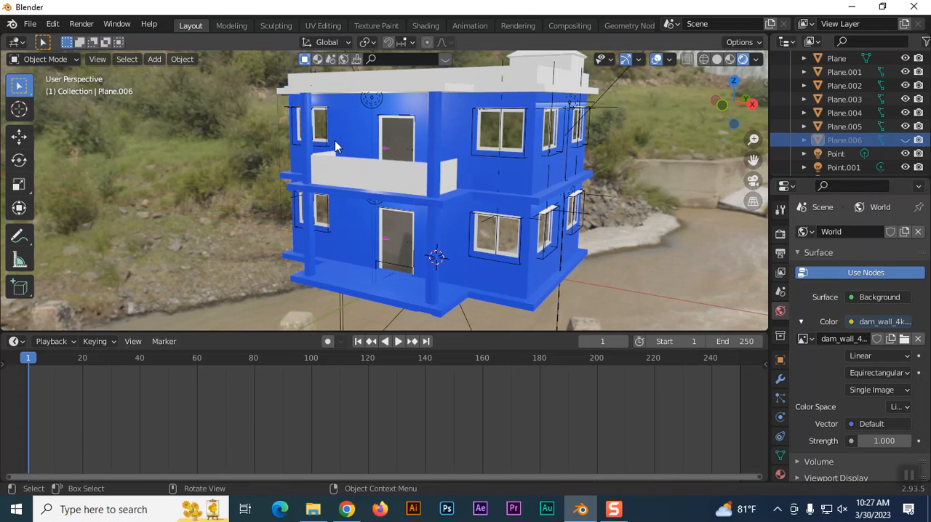
pyautogui.moveTo(283, 182); pyautogui.dragTo(152, 176, button='middle')
pyautogui.moveTo(443, 191); pyautogui.dragTo(552, 149, button='middle')
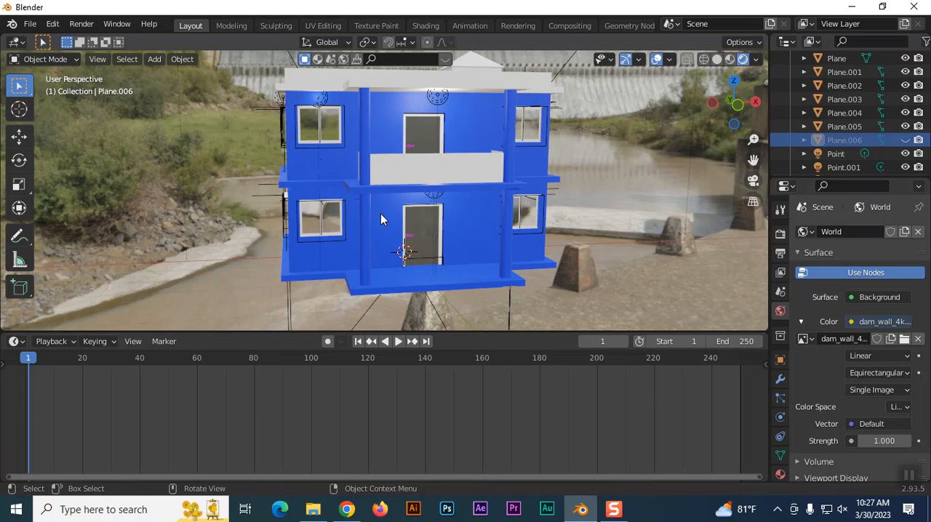
pyautogui.moveTo(379, 200)
pyautogui.mouseDown(button='middle')
pyautogui.moveTo(409, 199)
pyautogui.moveTo(364, 210)
pyautogui.moveTo(371, 213)
pyautogui.mouseUp(button='middle')
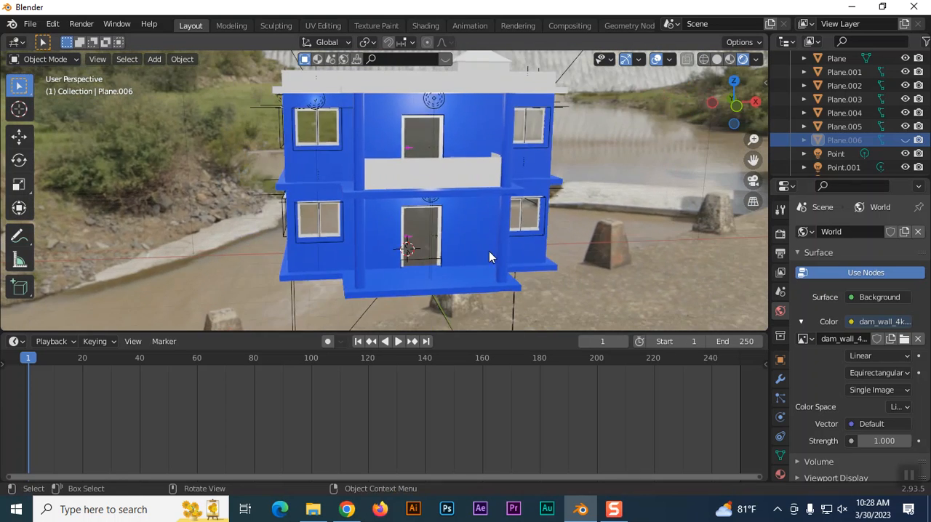
pyautogui.scroll(-5, 487, 254)
pyautogui.scroll(5, 405, 281)
pyautogui.scroll(3, 405, 276)
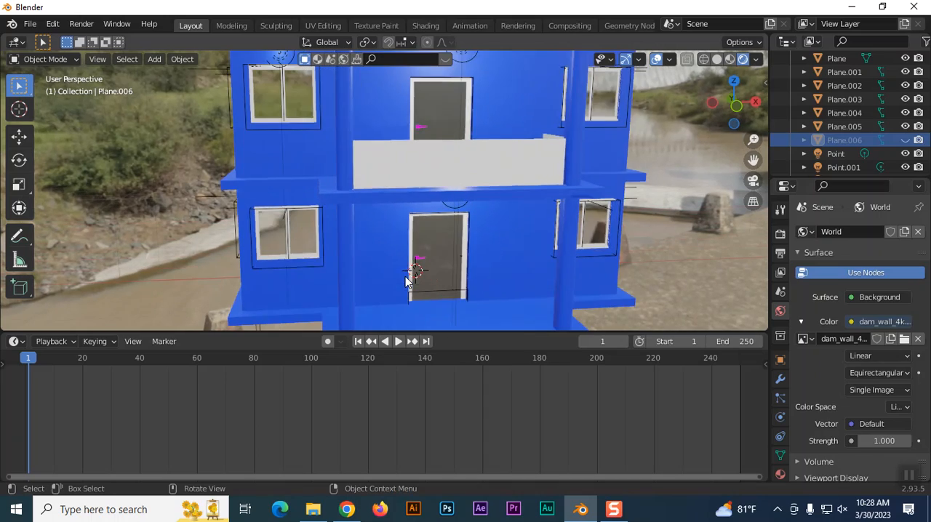
pyautogui.moveTo(412, 233); pyautogui.dragTo(603, 216, button='middle')
pyautogui.scroll(-4, 603, 216)
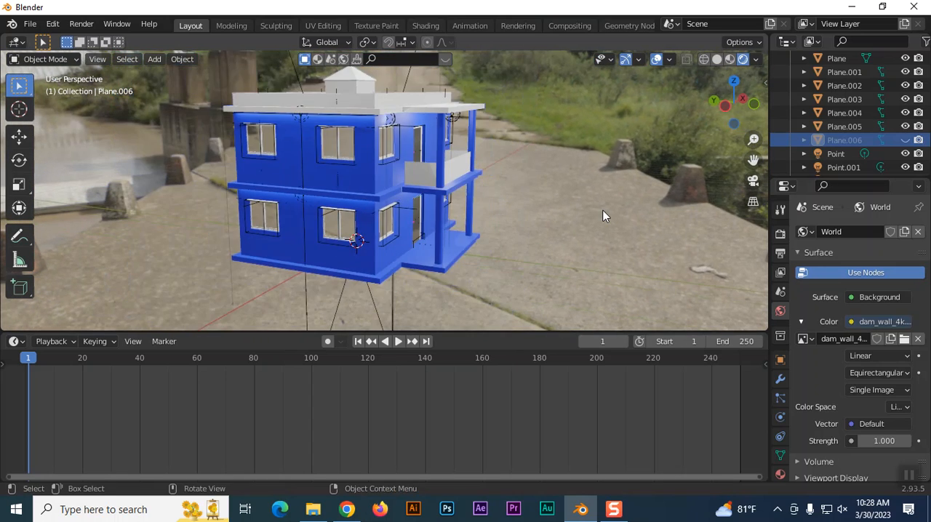
pyautogui.scroll(1, 603, 216)
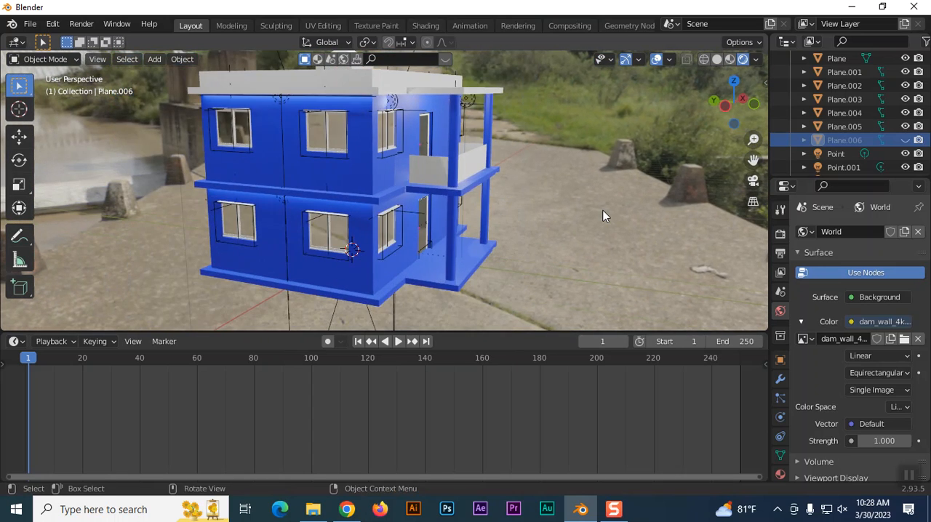
# Enable the Transparent film option in the render settings to hide the environment background.
pyautogui.click(780, 233)
pyautogui.scroll(-3, 819, 328)
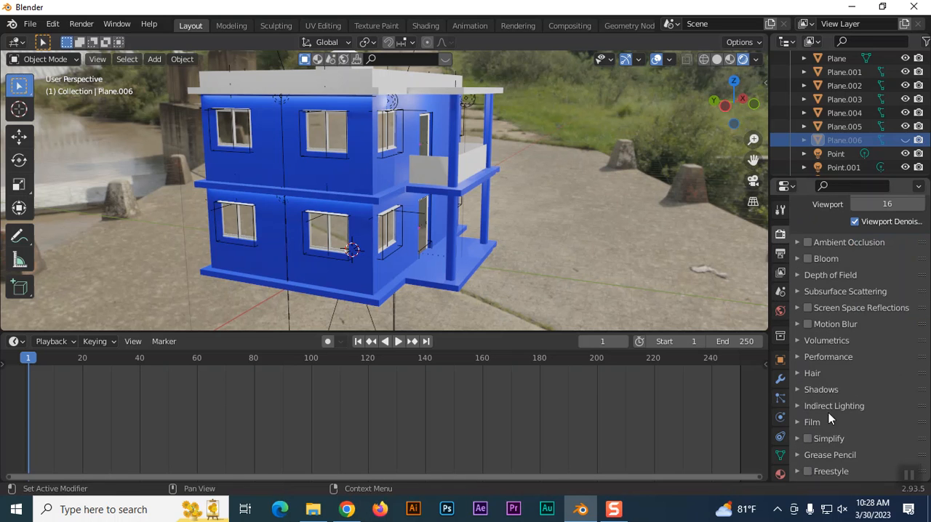
pyautogui.click(810, 422)
pyautogui.scroll(-2, 831, 397)
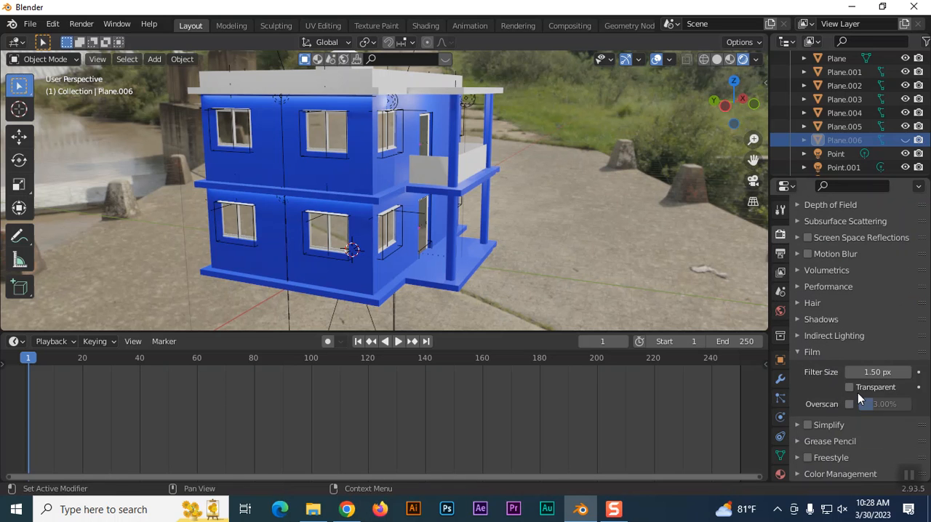
pyautogui.click(849, 389)
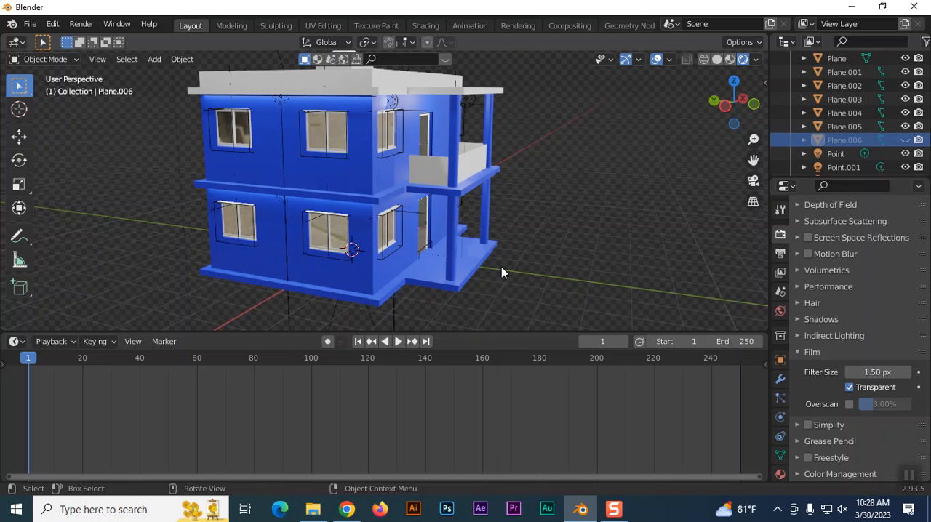
# Replace the world's environment texture with drackenstein_quarry_2k.hdr from the Downloads folder.
pyautogui.scroll(-2, 501, 271)
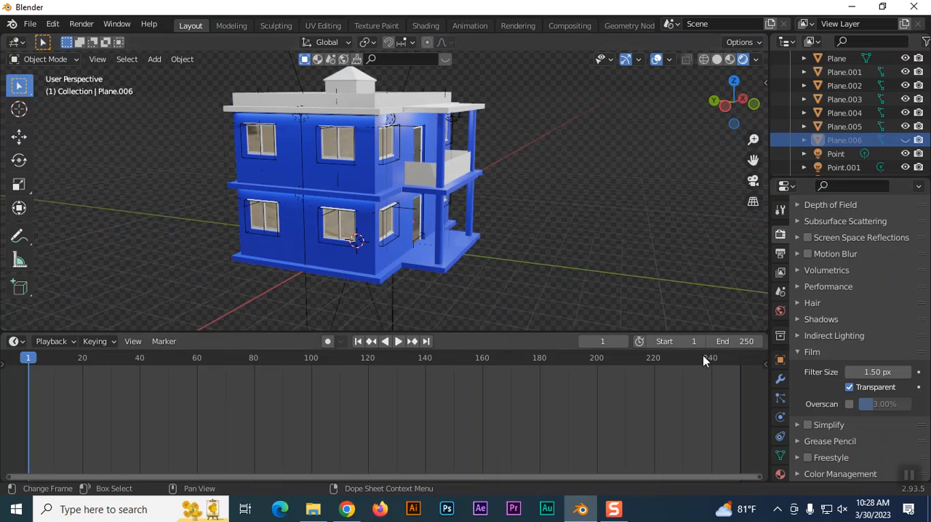
pyautogui.click(779, 311)
pyautogui.click(904, 319)
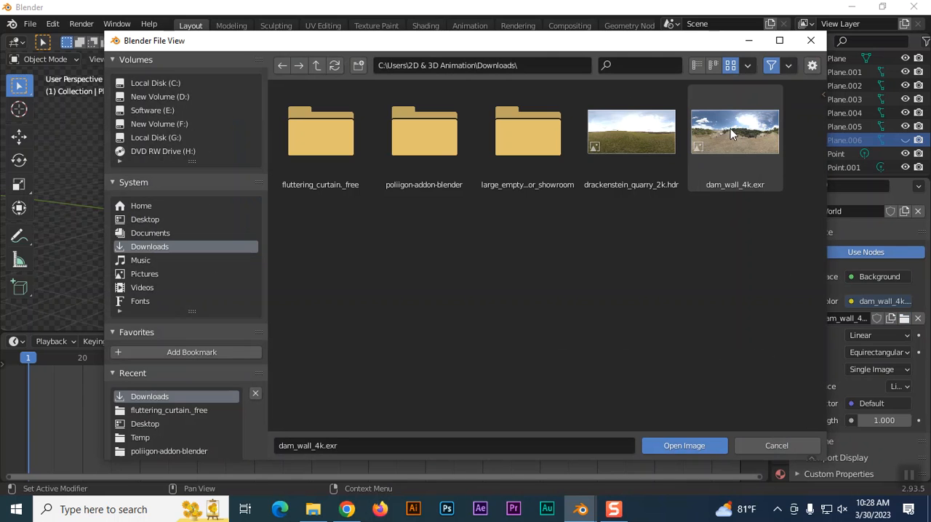
pyautogui.click(668, 148)
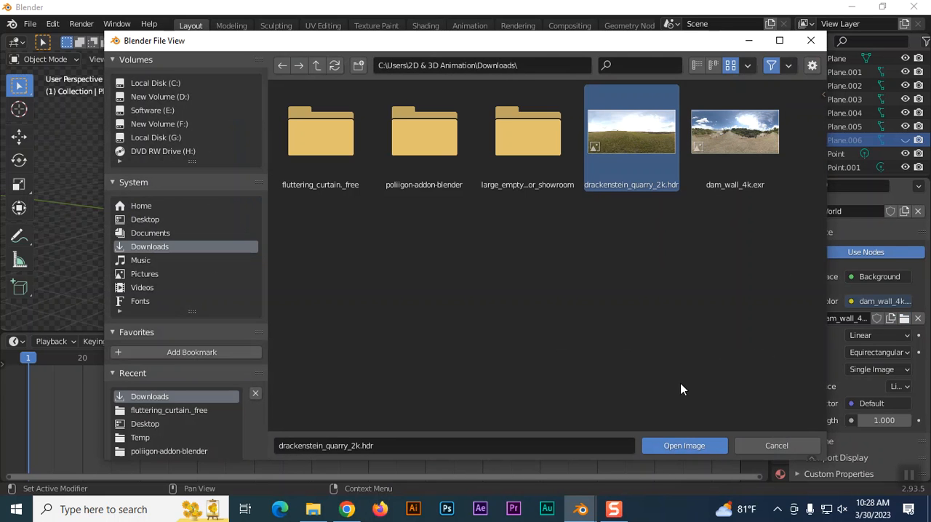
pyautogui.click(685, 445)
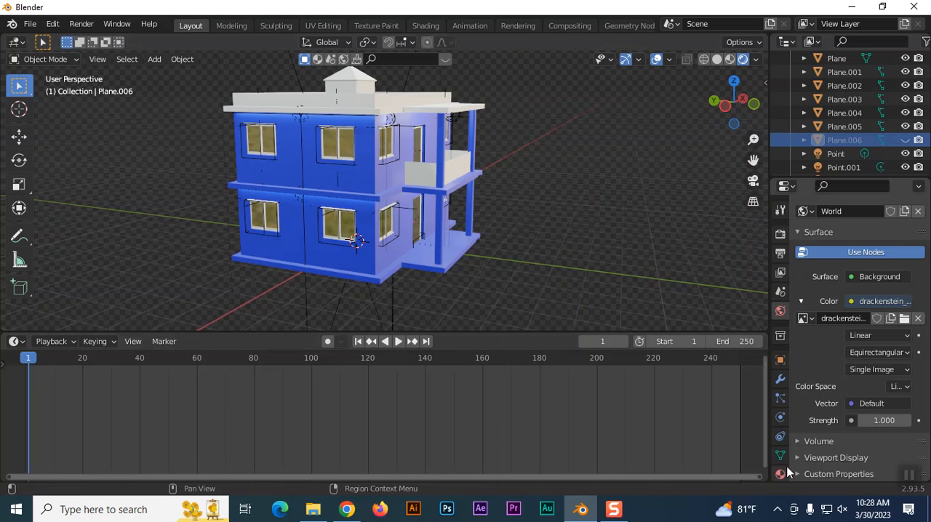
# Disable the Transparent film option so the environment background is rendered again.
pyautogui.click(781, 234)
pyautogui.scroll(-3, 842, 410)
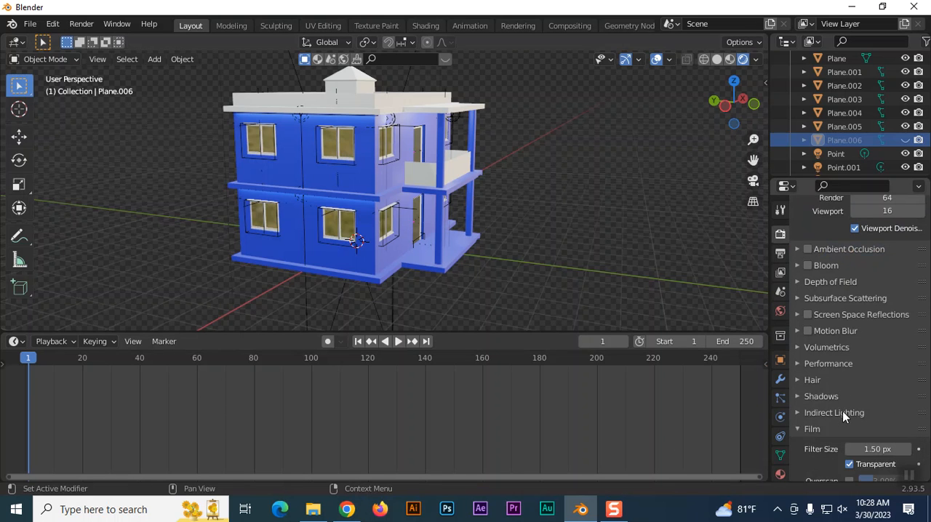
pyautogui.click(848, 463)
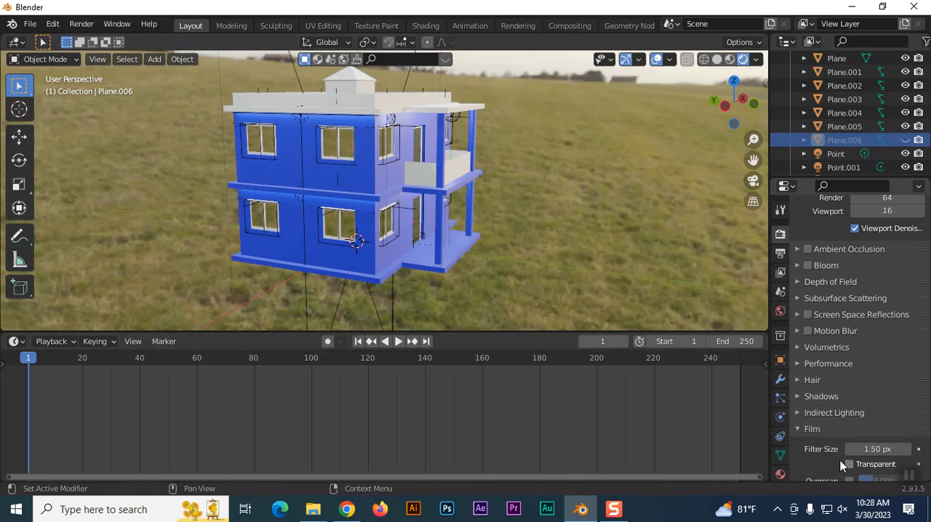
# Unhide the ground plane Plane.006 beneath the house.
pyautogui.scroll(-3, 576, 261)
pyautogui.moveTo(576, 247); pyautogui.dragTo(596, 272, button='middle')
pyautogui.scroll(3, 596, 273)
pyautogui.scroll(-2, 597, 273)
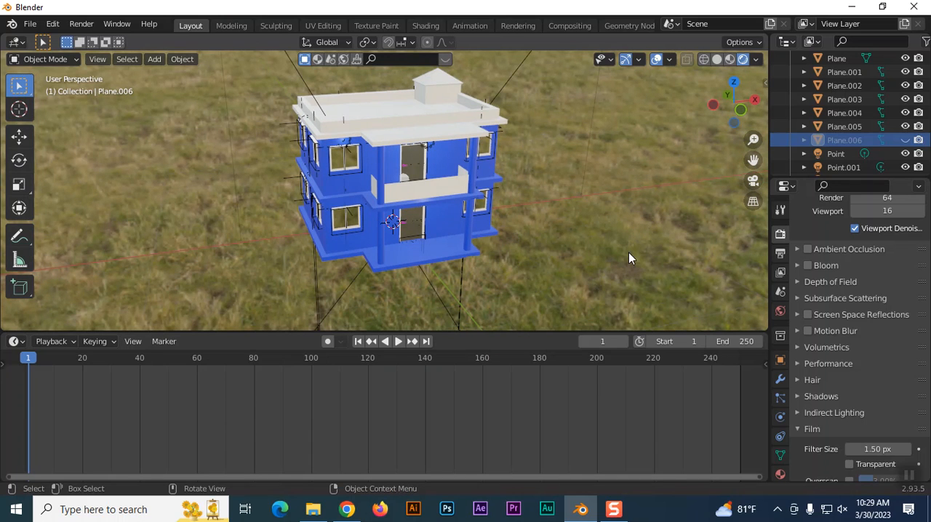
pyautogui.scroll(-1, 621, 253)
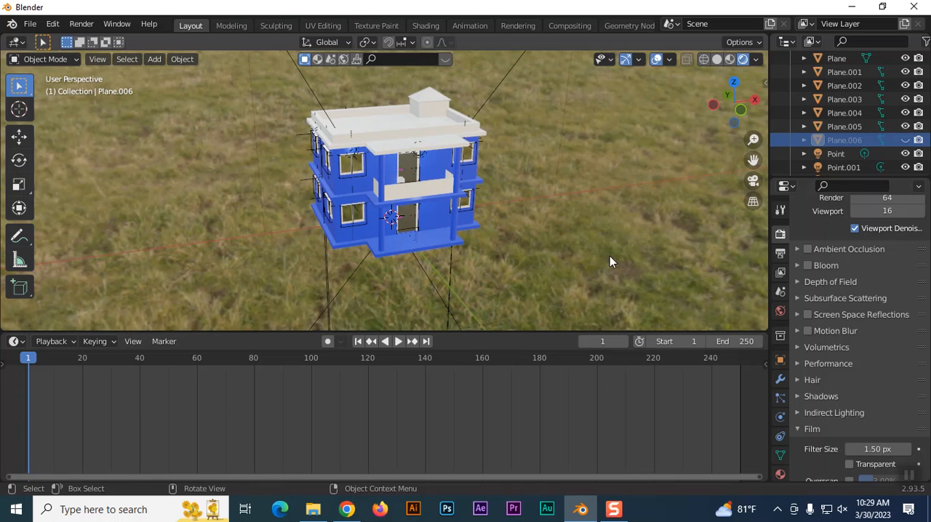
pyautogui.click(904, 140)
# Unlink the environment image from the world's colour and remove the World data-block from the scene.
pyautogui.scroll(-3, 870, 353)
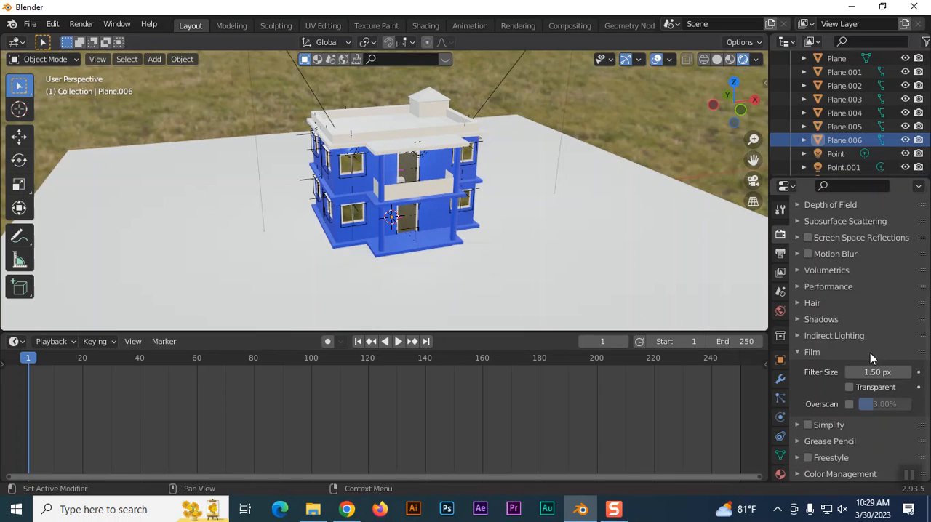
pyautogui.click(780, 312)
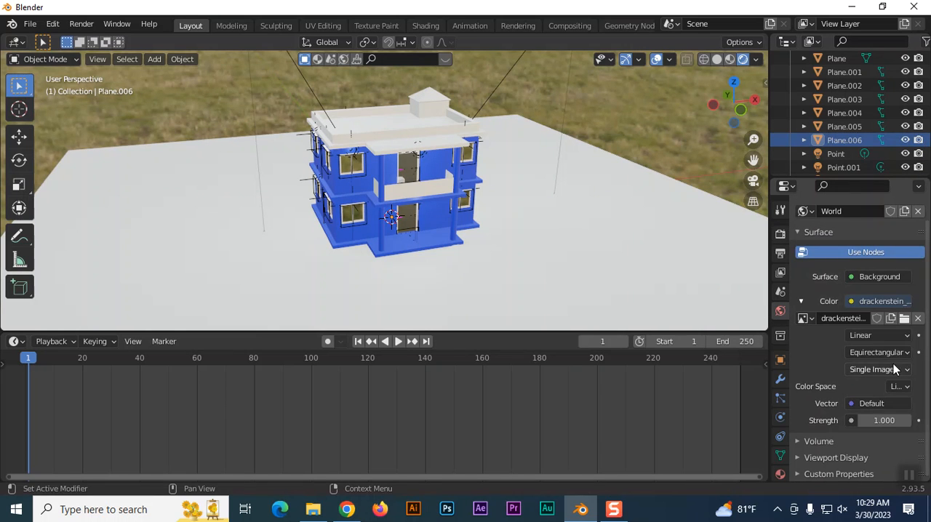
pyautogui.click(918, 318)
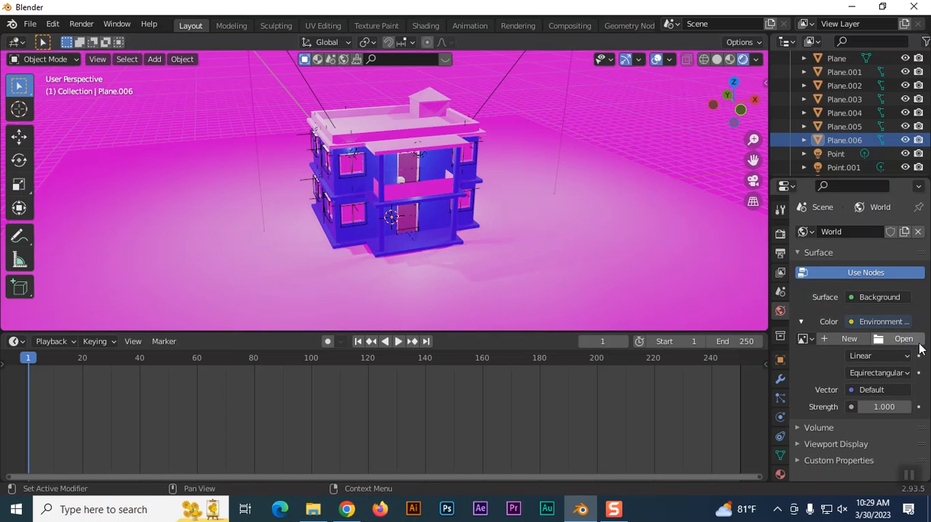
pyautogui.click(918, 232)
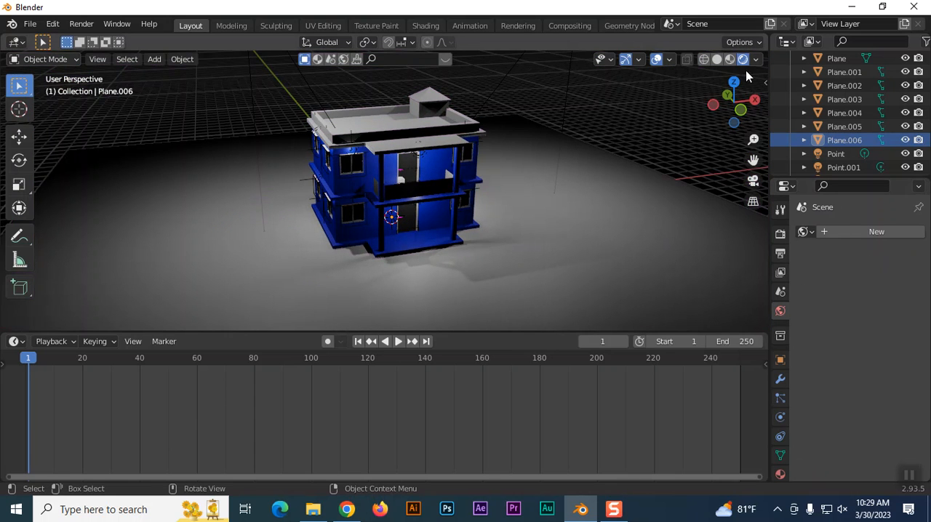
# Preview the house's materials from the front, and set the viewport to solid shading.
pyautogui.click(729, 59)
pyautogui.moveTo(573, 183)
pyautogui.mouseDown(button='middle')
pyautogui.moveTo(581, 231)
pyautogui.moveTo(520, 251)
pyautogui.moveTo(540, 225)
pyautogui.moveTo(556, 240)
pyautogui.mouseUp(button='middle')
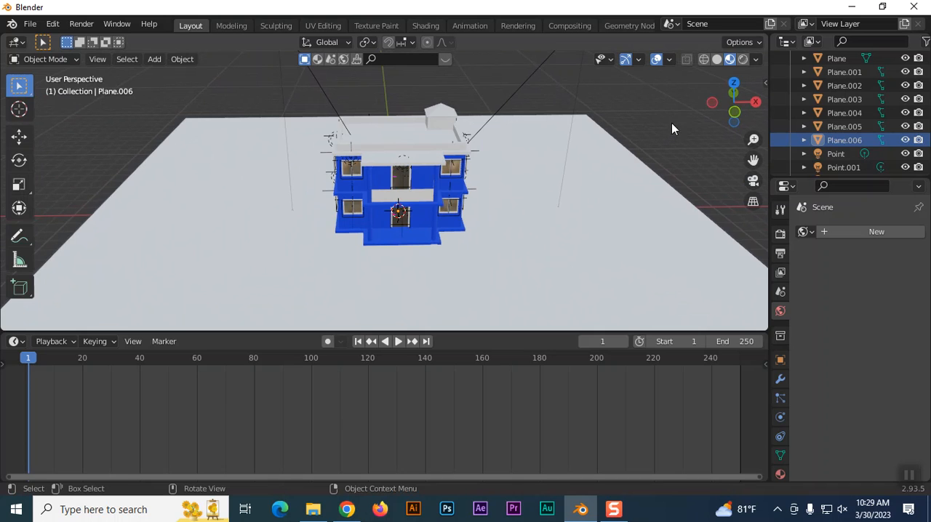
pyautogui.click(716, 59)
pyautogui.scroll(1, 536, 224)
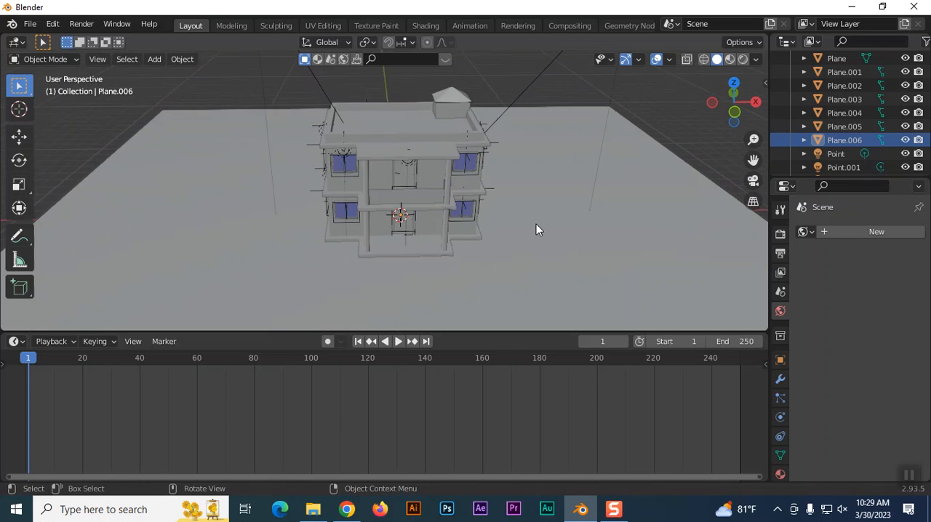
# Enlarge the 3D viewport above the timeline and look up Sapling Tree Gen among the curve objects that can be added.
pyautogui.scroll(-1, 536, 224)
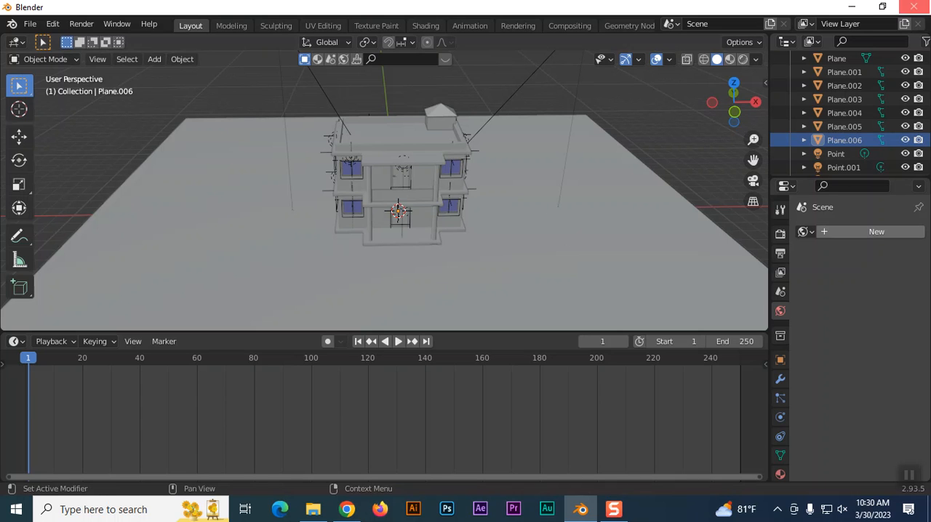
pyautogui.moveTo(301, 333); pyautogui.dragTo(295, 415)
pyautogui.hotkey('shift', 'a')
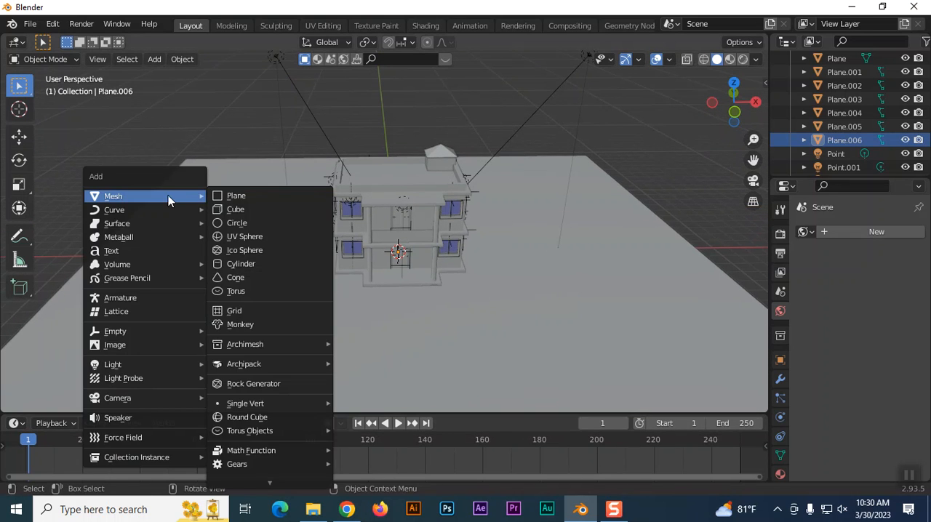
pyautogui.moveTo(118, 211)
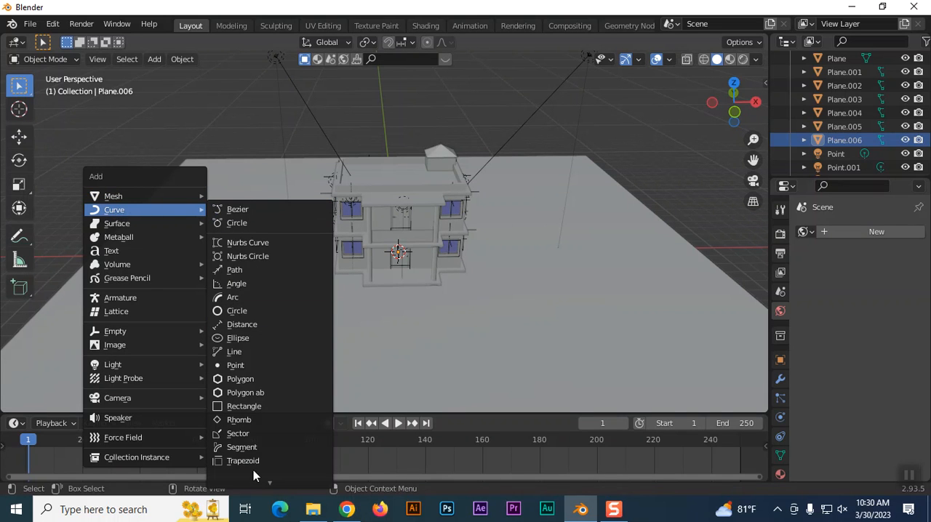
pyautogui.moveTo(254, 487)
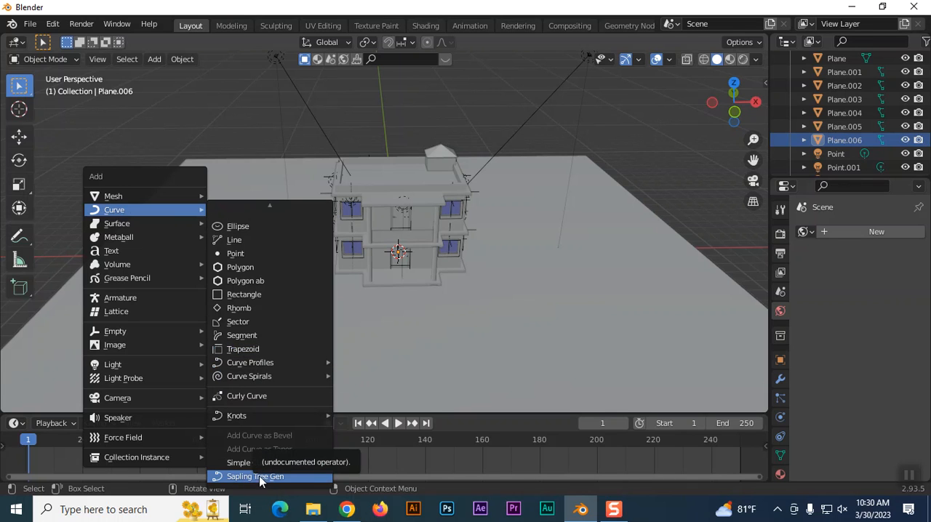
# Check the Sapling Tree Gen add-on in the preferences by searching the add-ons for "tree", and close the preferences.
pyautogui.click(48, 25)
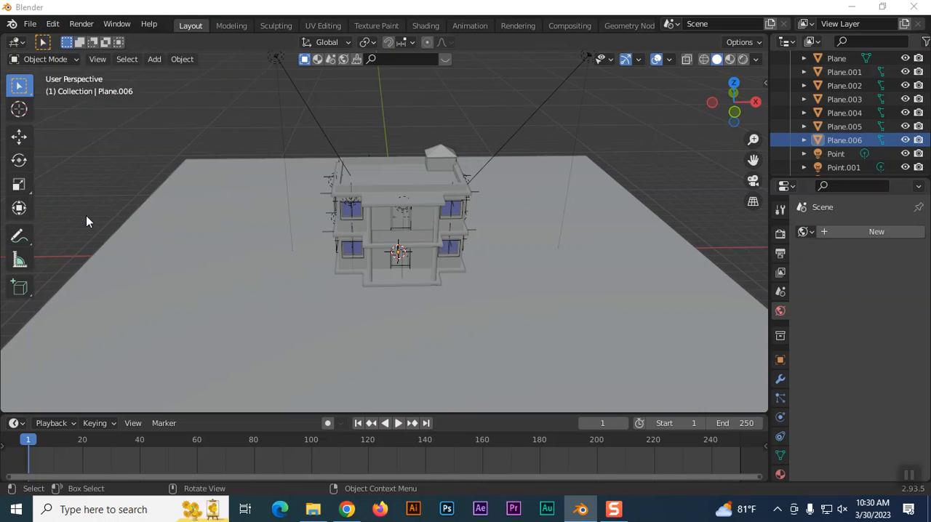
pyautogui.click(86, 216)
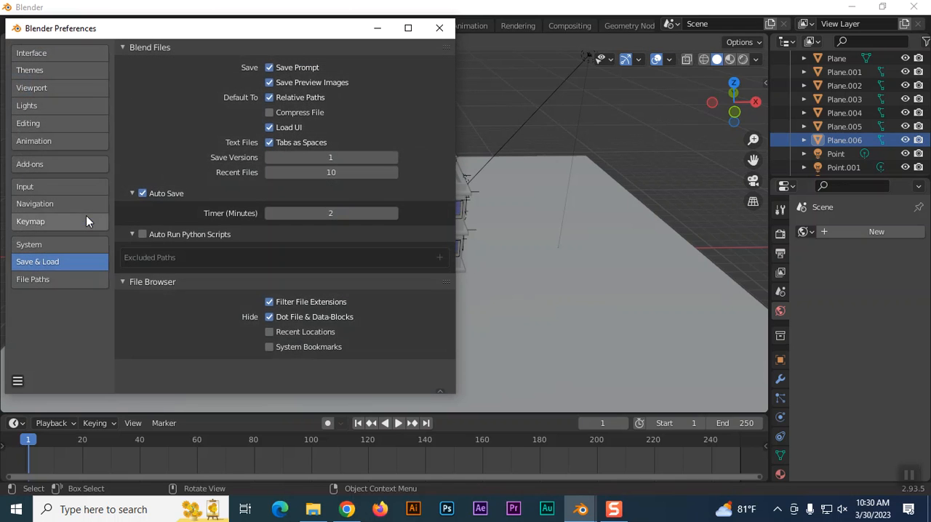
pyautogui.click(35, 166)
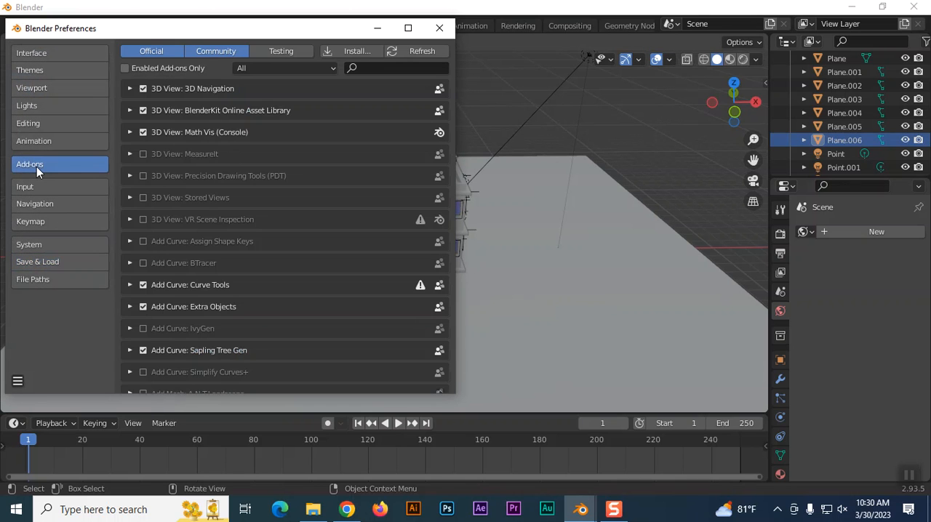
pyautogui.click(369, 69)
pyautogui.write('tree')
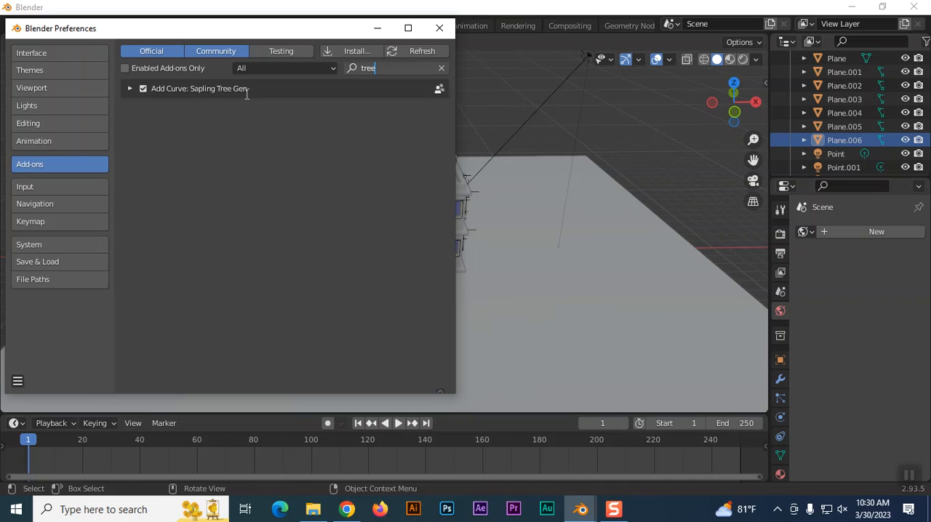
pyautogui.moveTo(378, 66); pyautogui.dragTo(362, 67)
pyautogui.press('BackSpace')
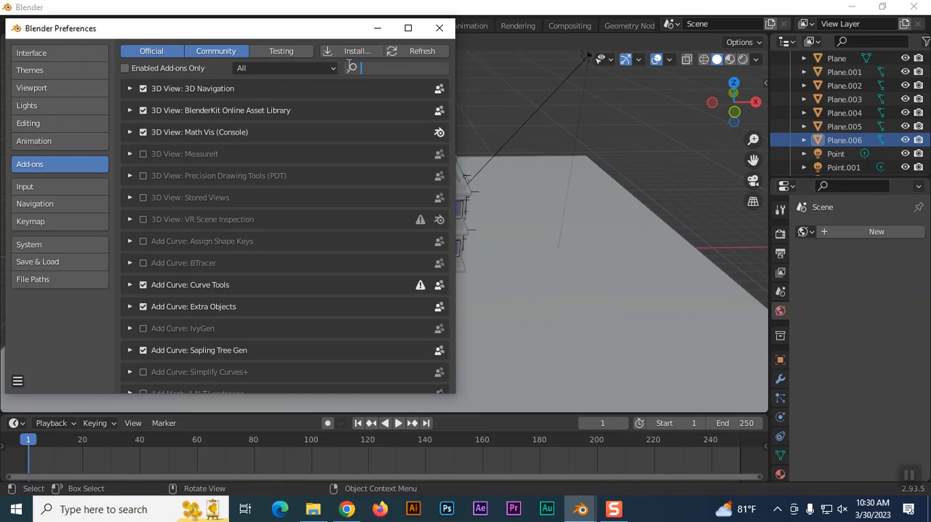
pyautogui.click(440, 28)
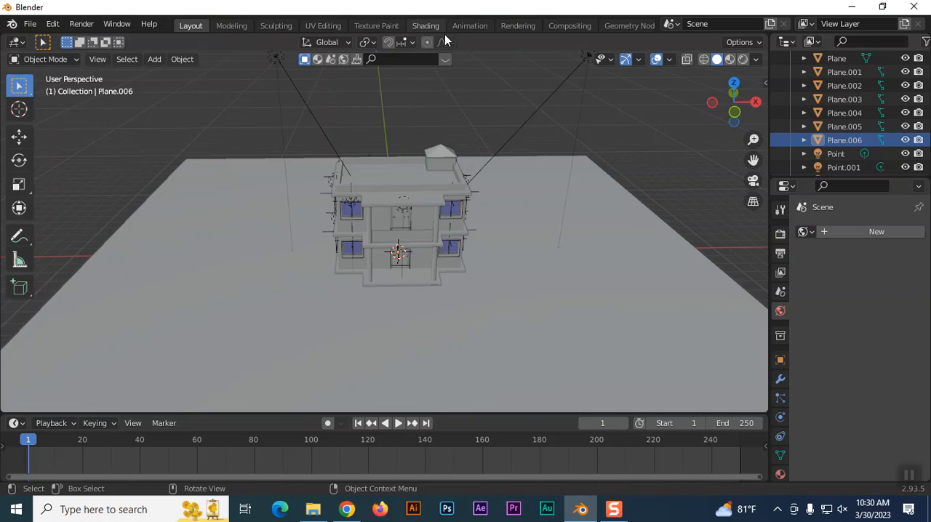
# Show the scene in material preview and place the 3D cursor on the ground plane just beside the house.
pyautogui.click(18, 109)
pyautogui.click(729, 60)
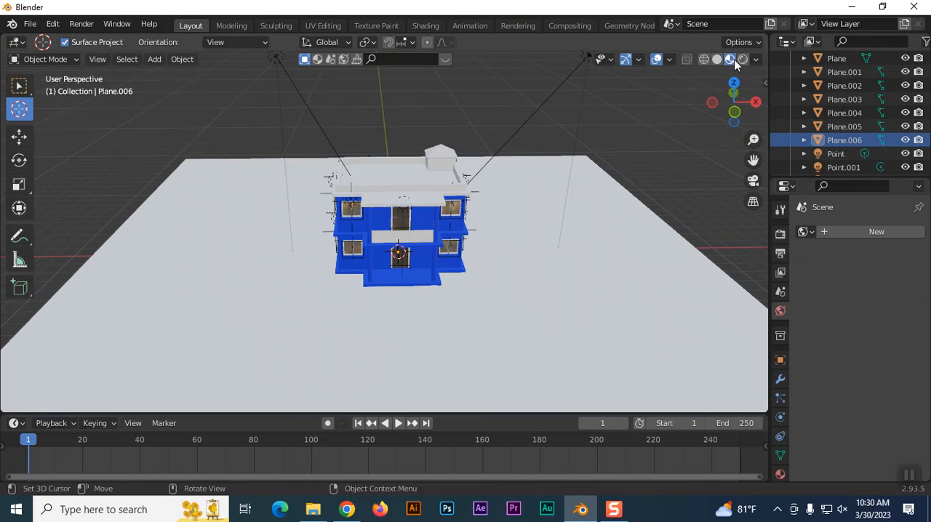
pyautogui.click(501, 241)
# Add a Sapling Tree Gen tree with its default settings to the house scene, and return the viewport to solid shading.
pyautogui.hotkey('shift', 'a')
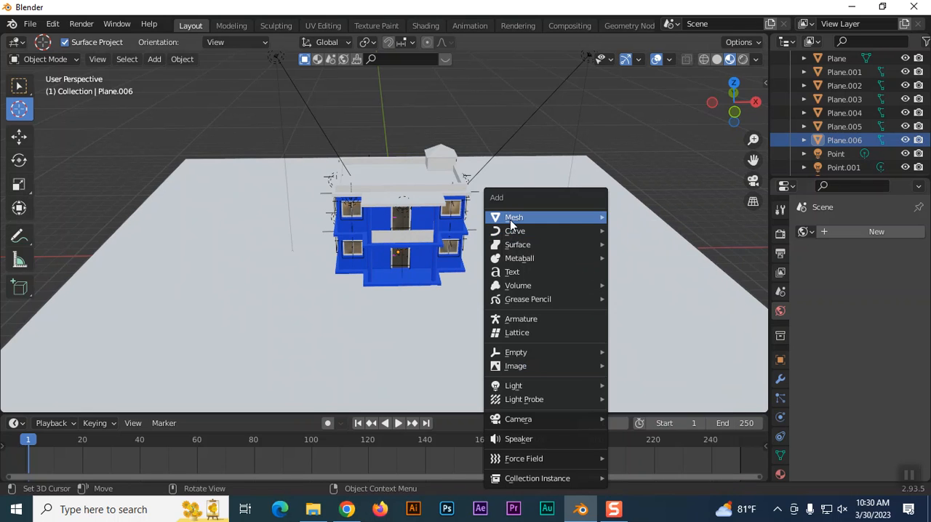
pyautogui.moveTo(511, 224)
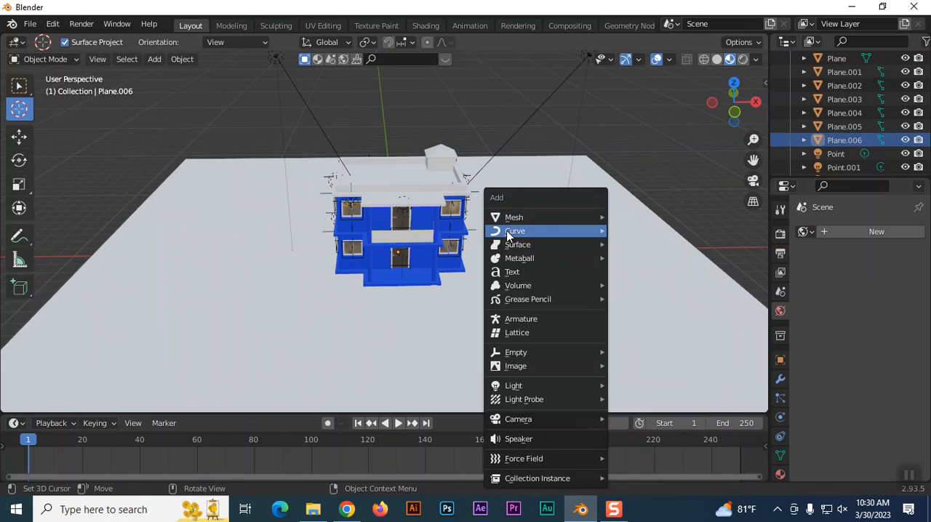
pyautogui.moveTo(664, 486)
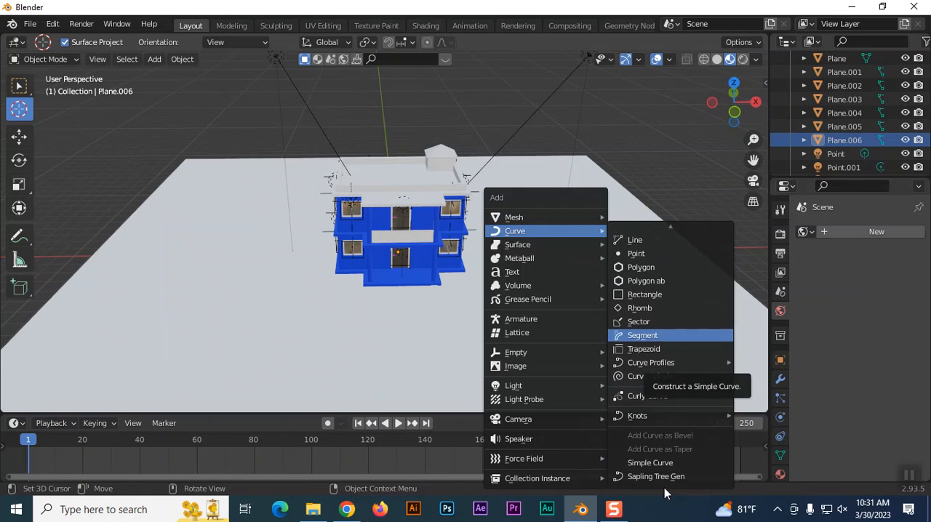
pyautogui.click(659, 476)
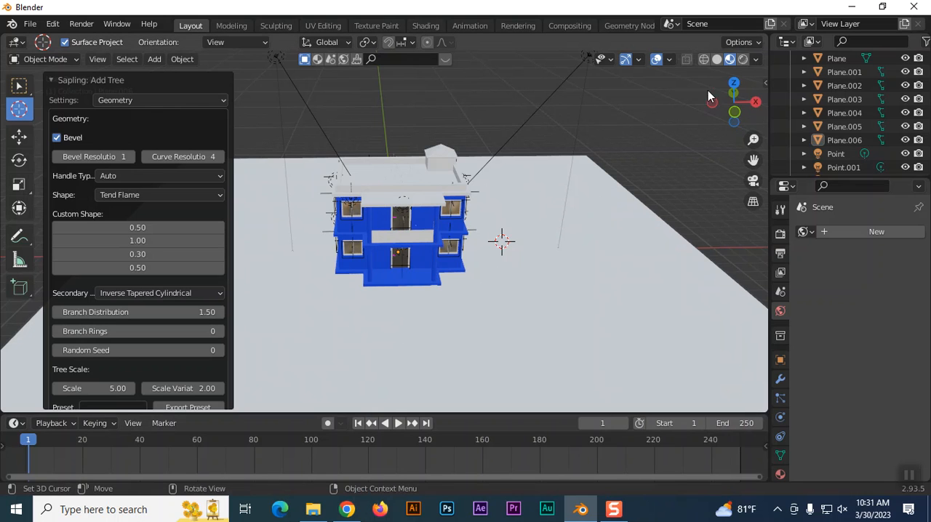
pyautogui.click(716, 61)
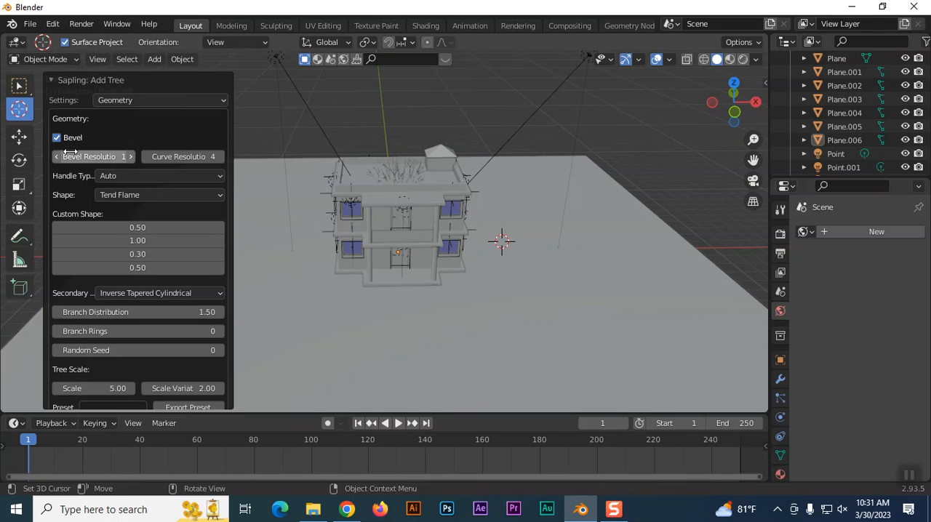
# Move the tree about 7.69 m along X out of the house, and delete it.
pyautogui.click(19, 136)
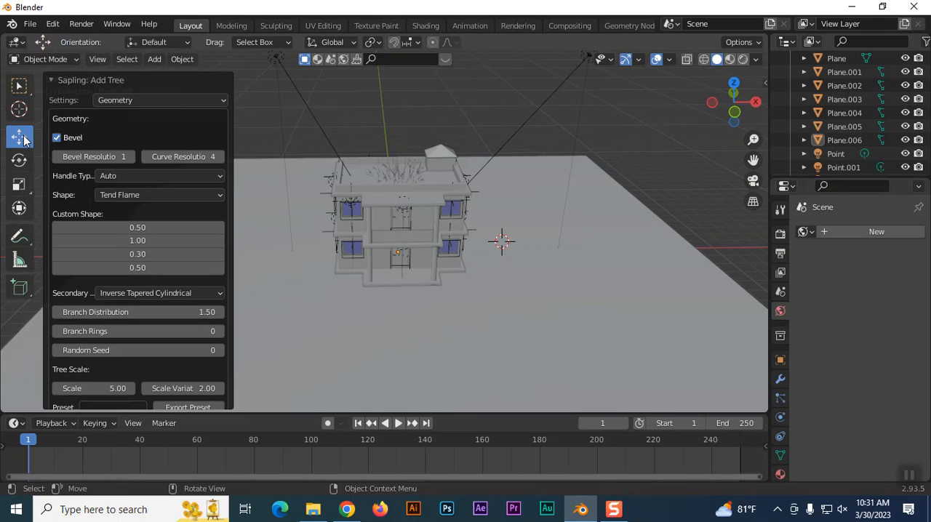
pyautogui.click(408, 178)
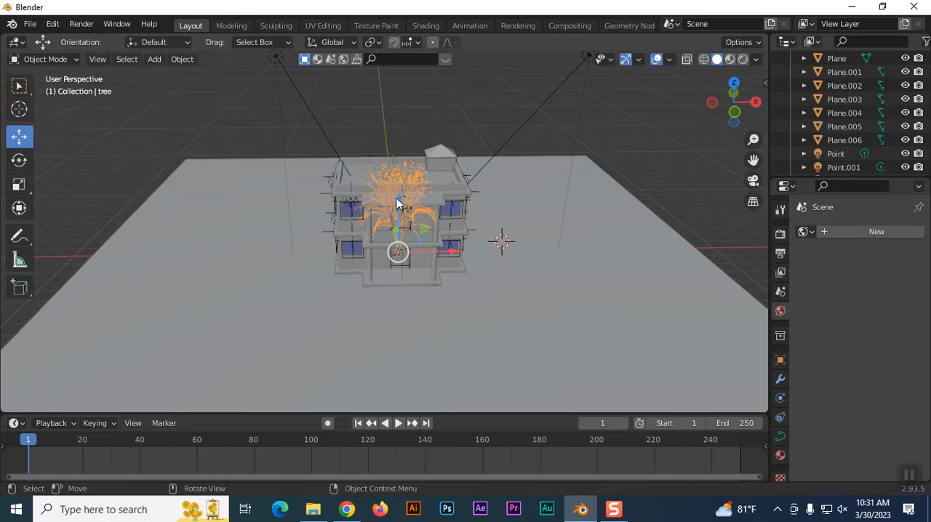
pyautogui.moveTo(453, 252); pyautogui.dragTo(580, 252)
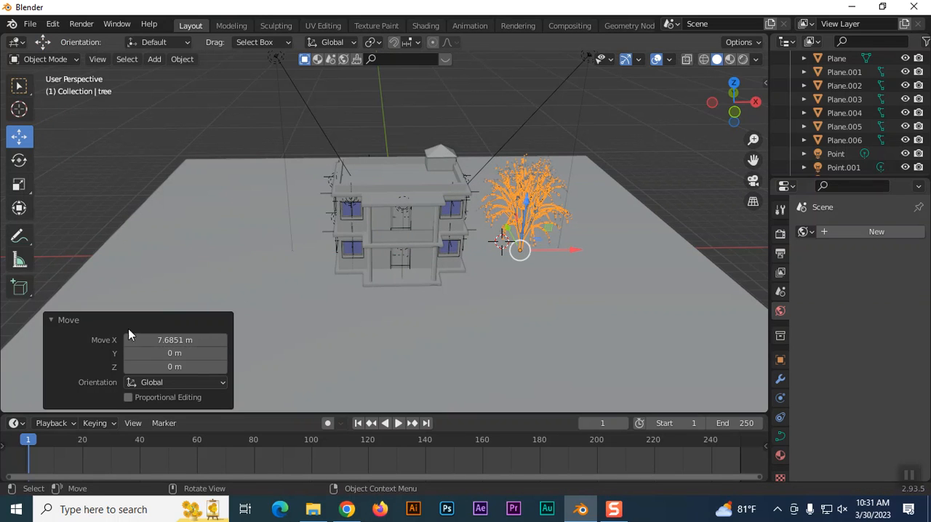
pyautogui.press('Delete')
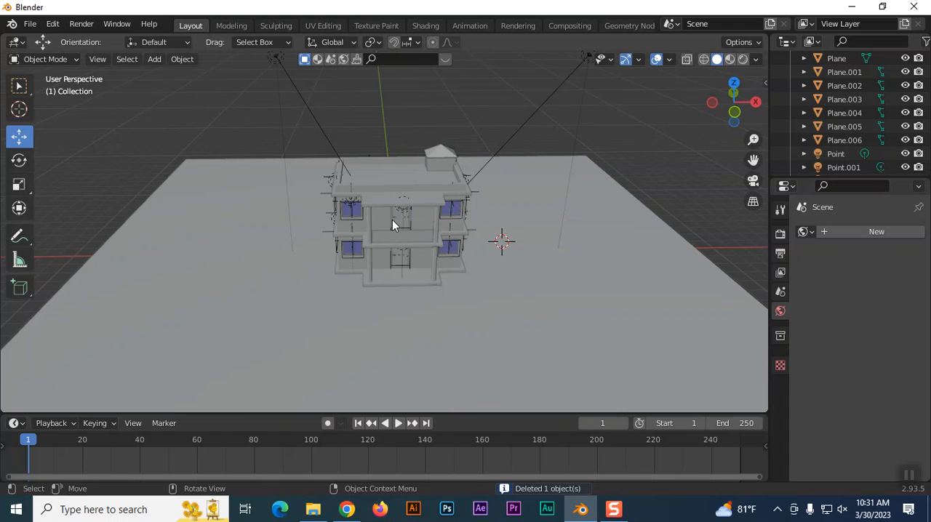
# Collapse the house's Collection and hide it together with both Sketchfab_model objects.
pyautogui.scroll(5, 869, 155)
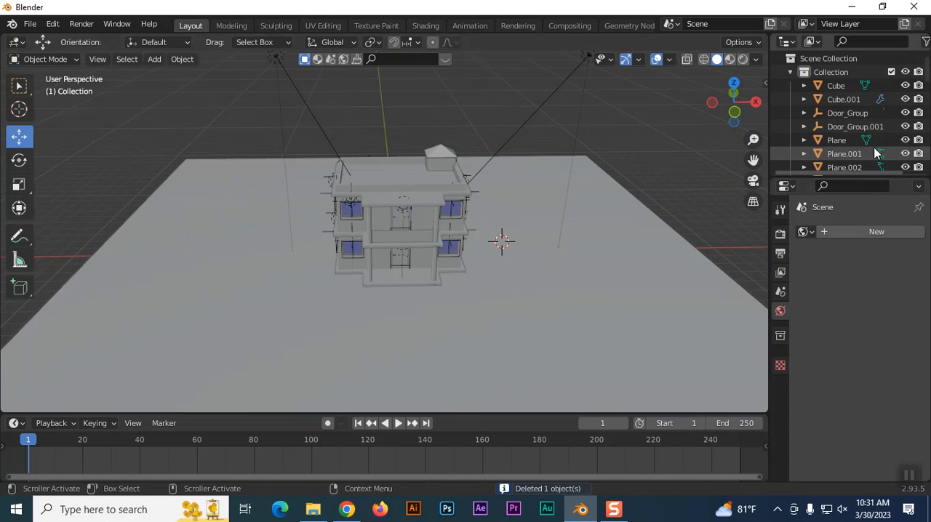
pyautogui.click(790, 72)
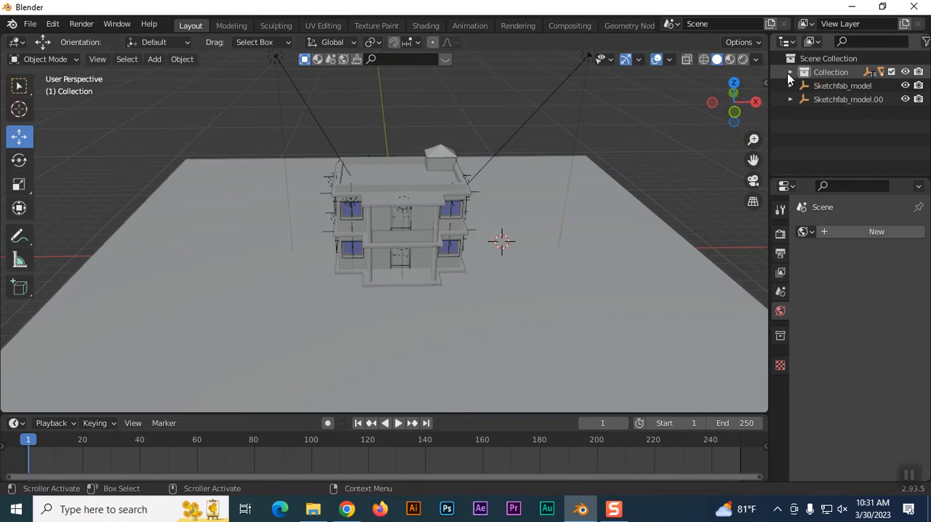
pyautogui.click(904, 72)
pyautogui.click(905, 86)
pyautogui.click(904, 99)
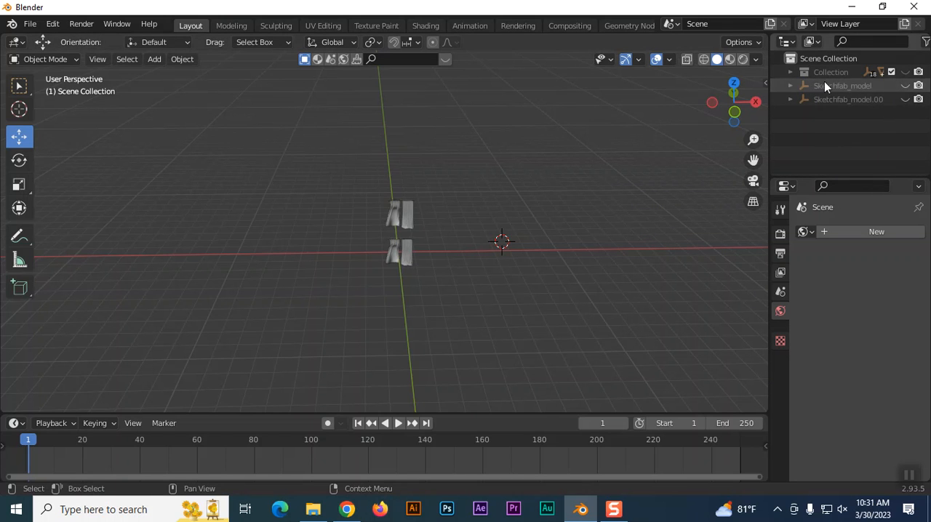
# Select all the curtain meshes left in the viewport.
pyautogui.click(392, 209)
pyautogui.click(407, 213)
pyautogui.click(508, 187)
pyautogui.moveTo(370, 183); pyautogui.dragTo(447, 297)
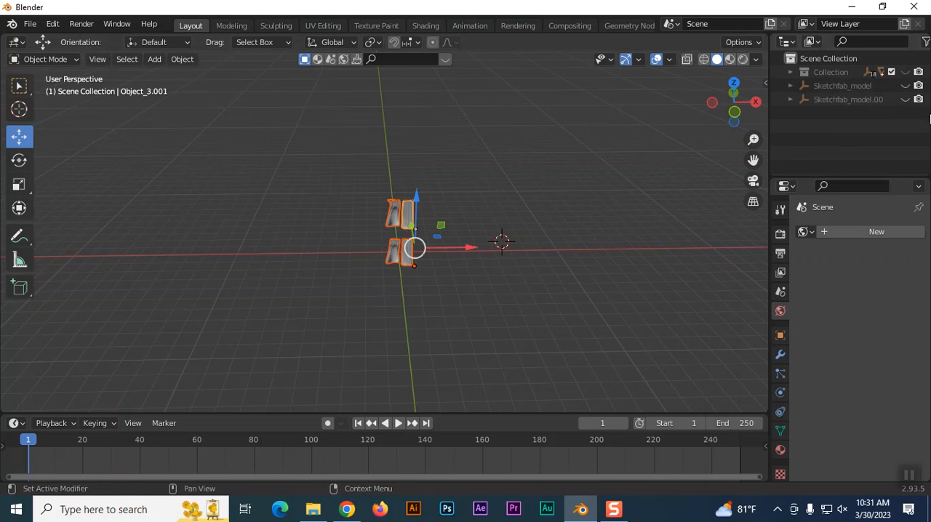
pyautogui.click(790, 72)
pyautogui.click(791, 72)
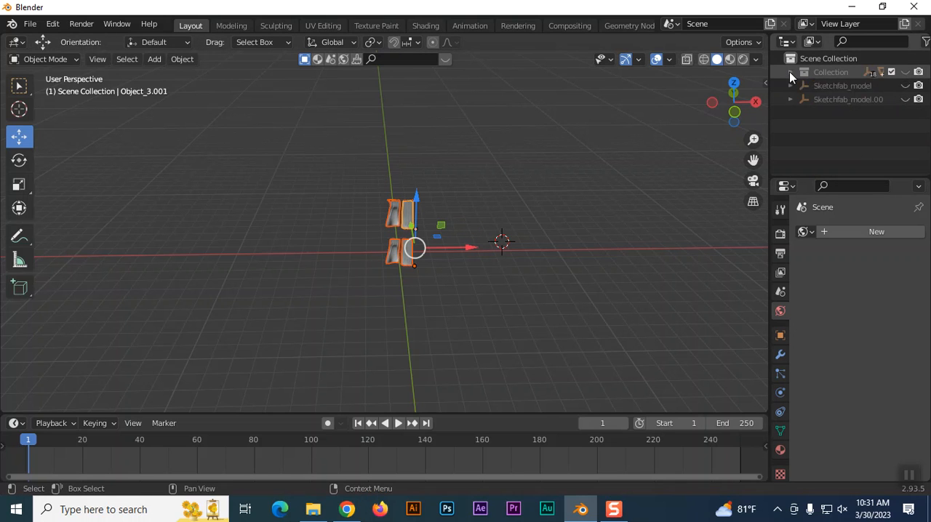
# Unhide the house's Collection and both Sketchfab_model objects.
pyautogui.click(904, 72)
pyautogui.click(693, 175)
pyautogui.click(906, 86)
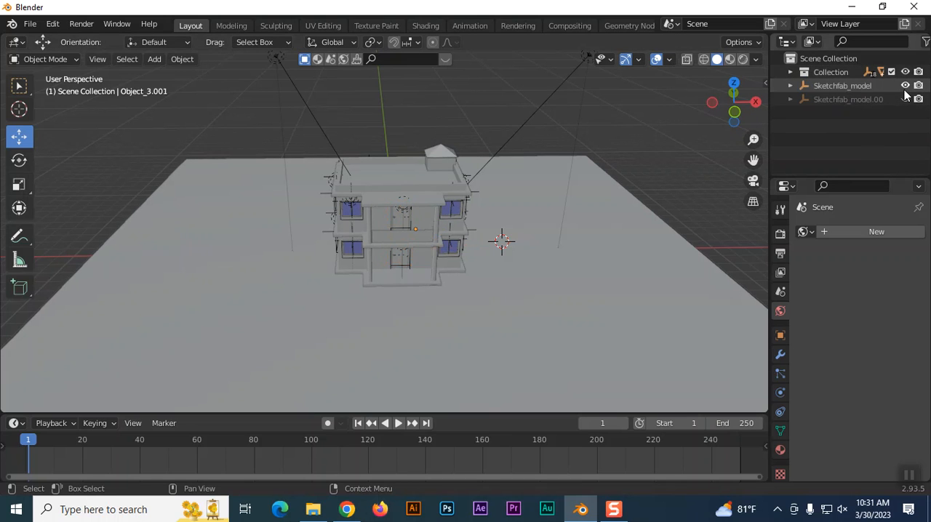
pyautogui.click(905, 99)
# Try to delete both Sketchfab_model objects from the scene.
pyautogui.click(823, 85)
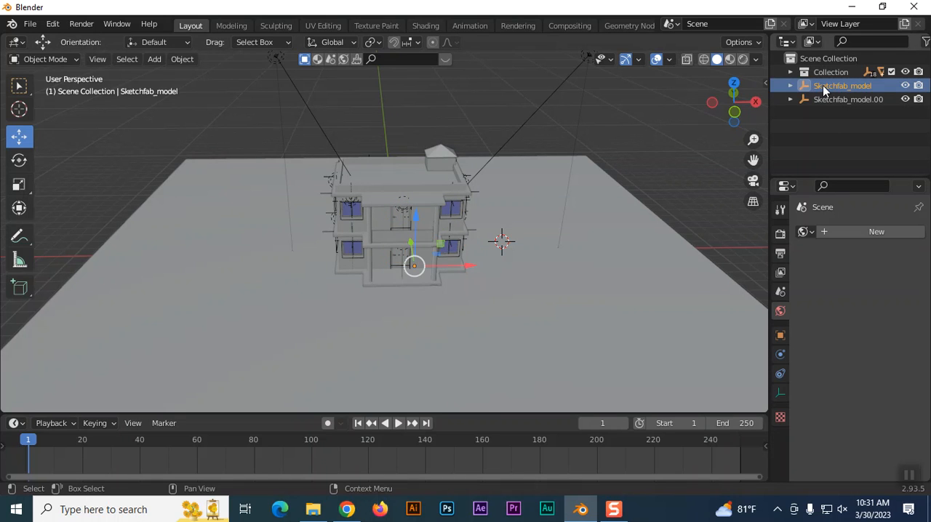
pyautogui.press('Delete')
pyautogui.click(823, 85)
pyautogui.press('Delete')
pyautogui.click(826, 96)
pyautogui.press('Delete')
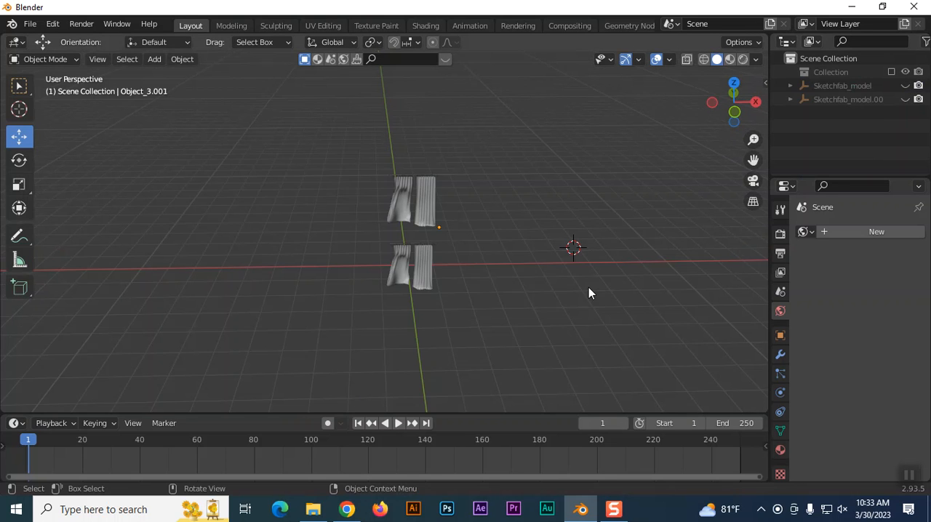
# Add a default Sapling Tree Gen tree at the world origin among the curtains.
pyautogui.hotkey('shift', 'a')
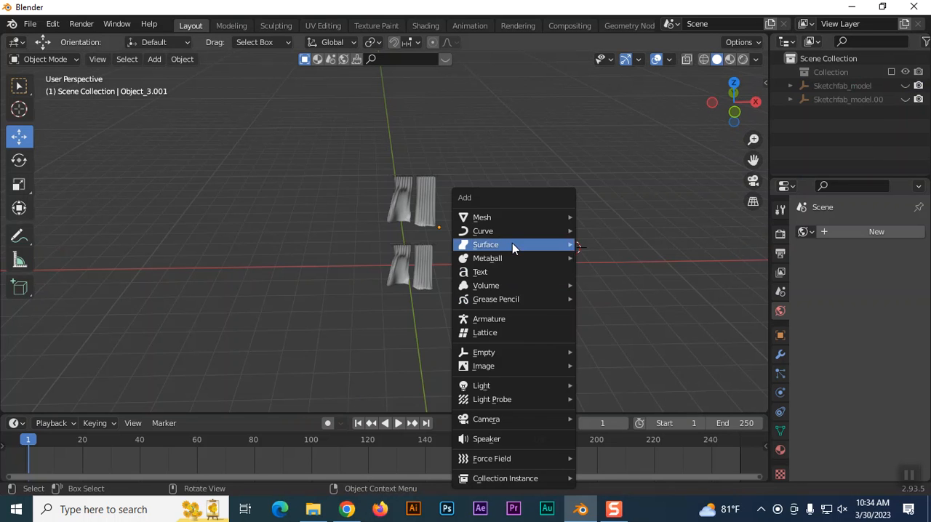
pyautogui.moveTo(507, 219)
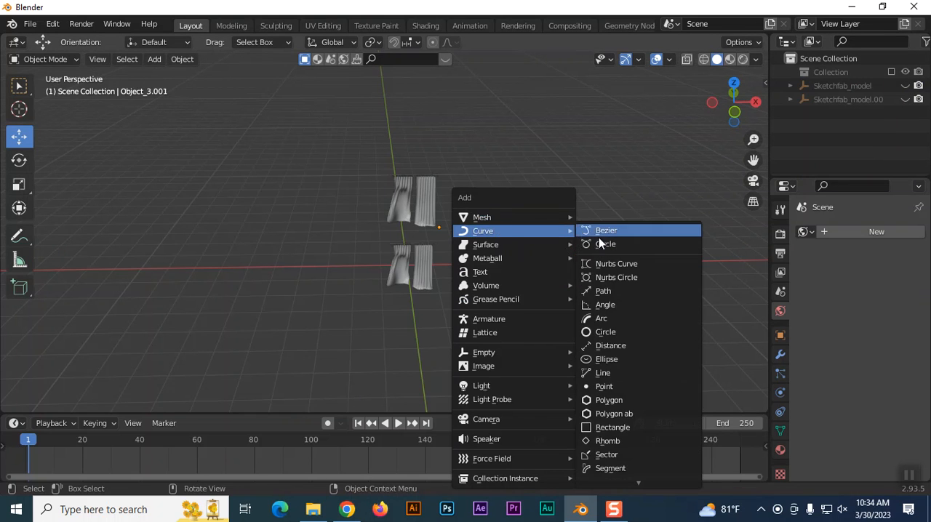
pyautogui.moveTo(637, 484)
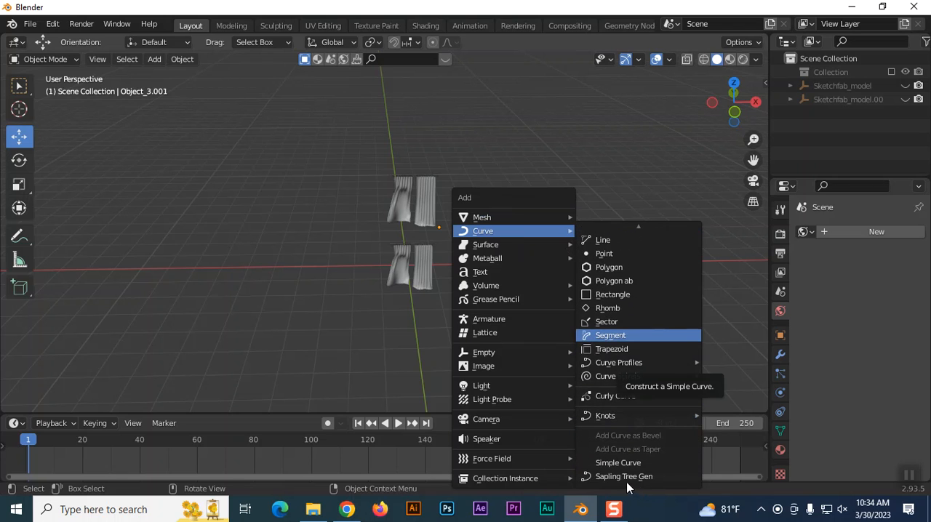
pyautogui.click(616, 477)
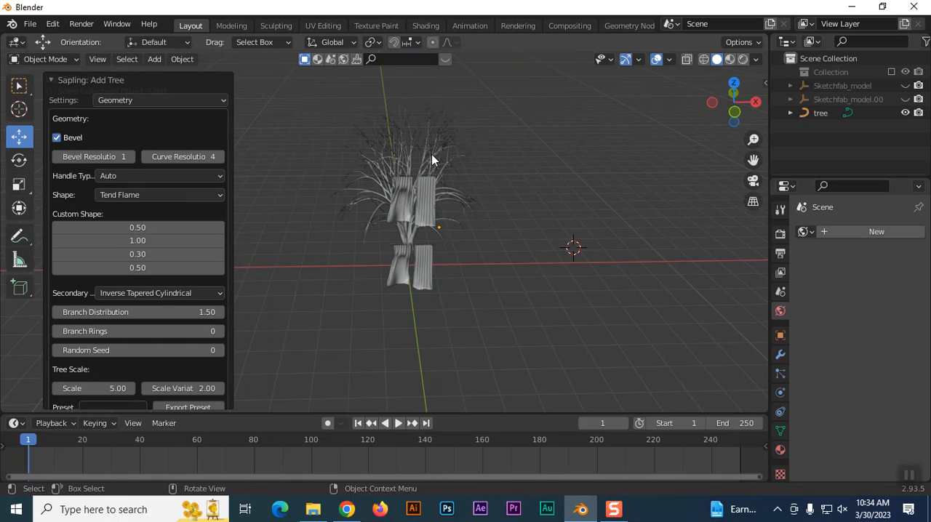
# Delete the tree and the remaining curtain meshes to empty the viewport.
pyautogui.click(464, 159)
pyautogui.press('Delete')
pyautogui.moveTo(346, 148); pyautogui.dragTo(452, 253)
pyautogui.press('Delete')
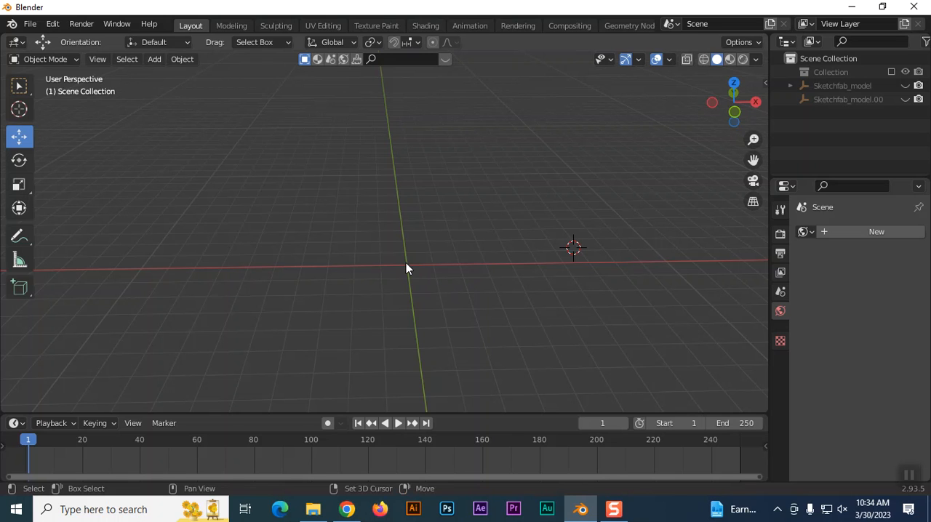
# Add a Sapling Tree Gen tree at the origin of the emptied scene, keeping its settings open.
pyautogui.hotkey('shift', 'a')
pyautogui.moveTo(391, 231)
pyautogui.scroll(-8, 491, 480)
pyautogui.click(489, 478)
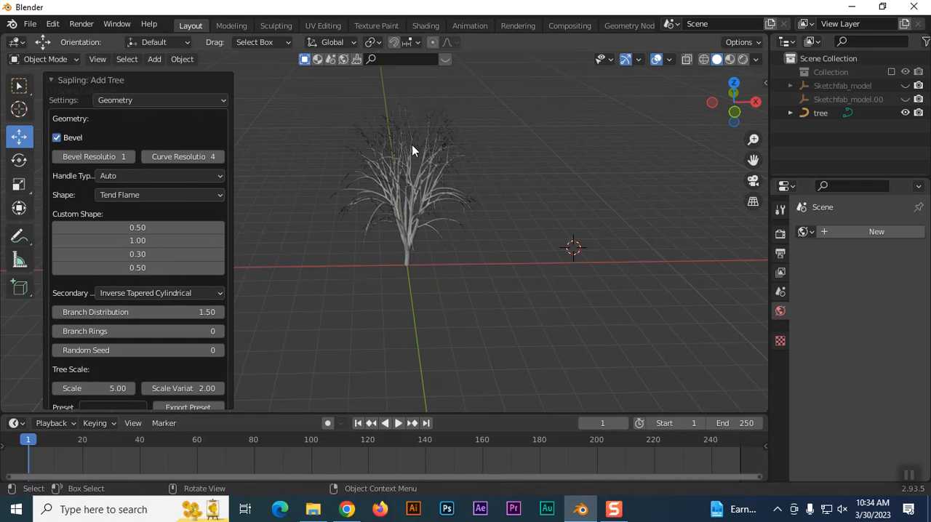
pyautogui.scroll(4, 490, 234)
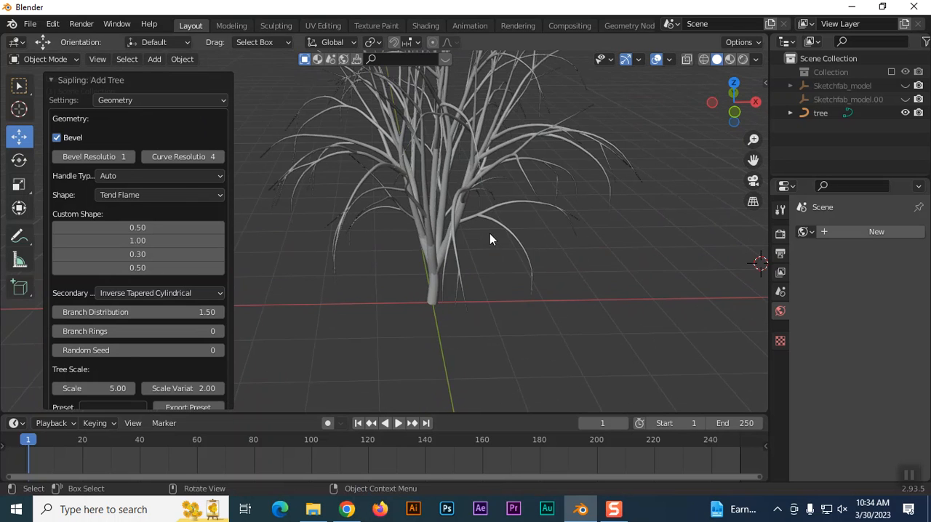
# Load the callistemon preset for the new Sapling tree.
pyautogui.scroll(-2, 476, 251)
pyautogui.scroll(-2, 217, 293)
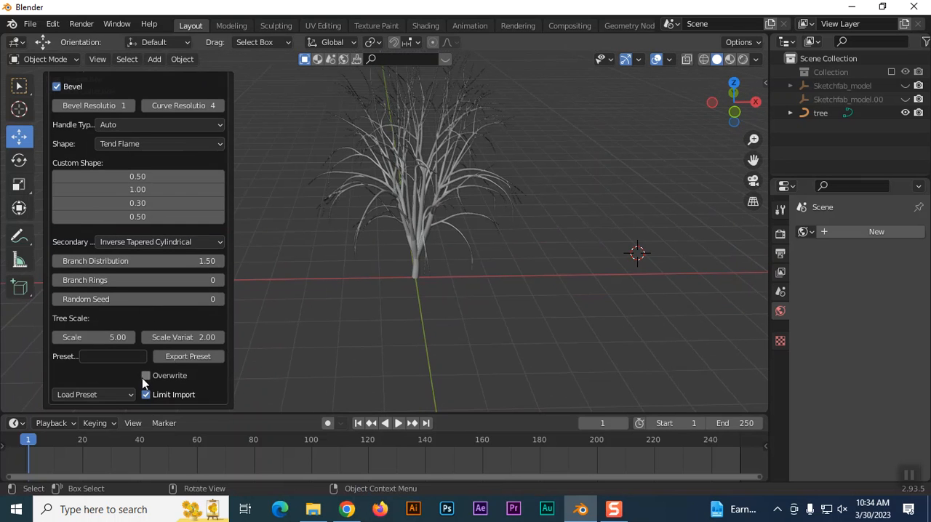
pyautogui.click(92, 396)
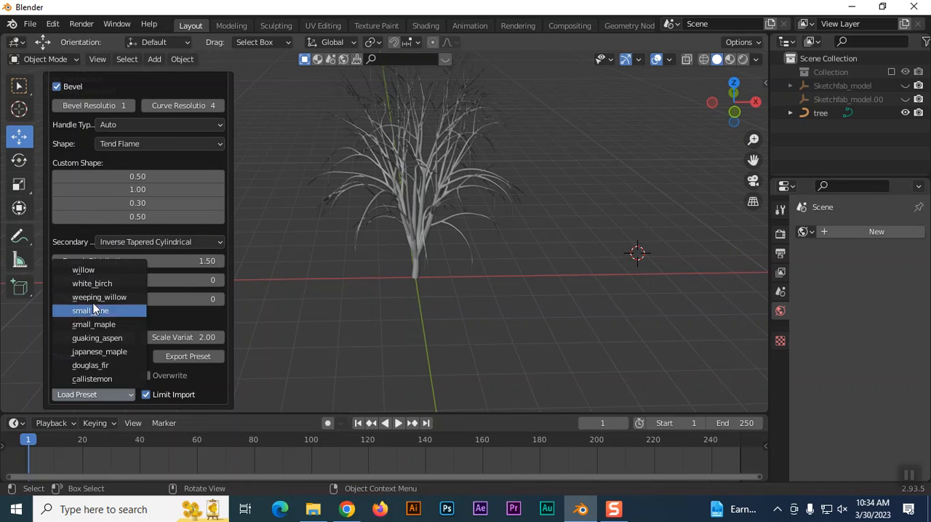
pyautogui.click(100, 378)
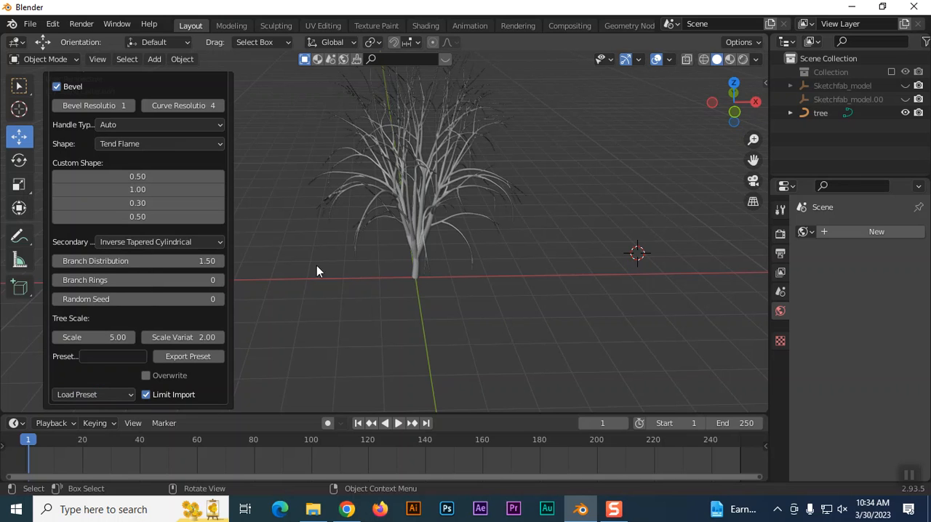
# Try the douglas_fir preset on the tree.
pyautogui.click(93, 396)
pyautogui.click(97, 367)
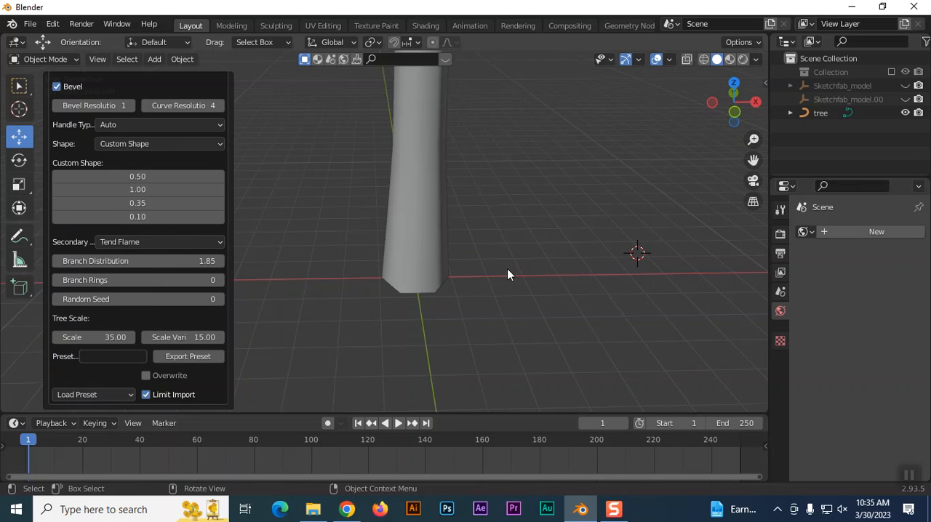
pyautogui.scroll(-6, 509, 266)
pyautogui.scroll(2, 489, 273)
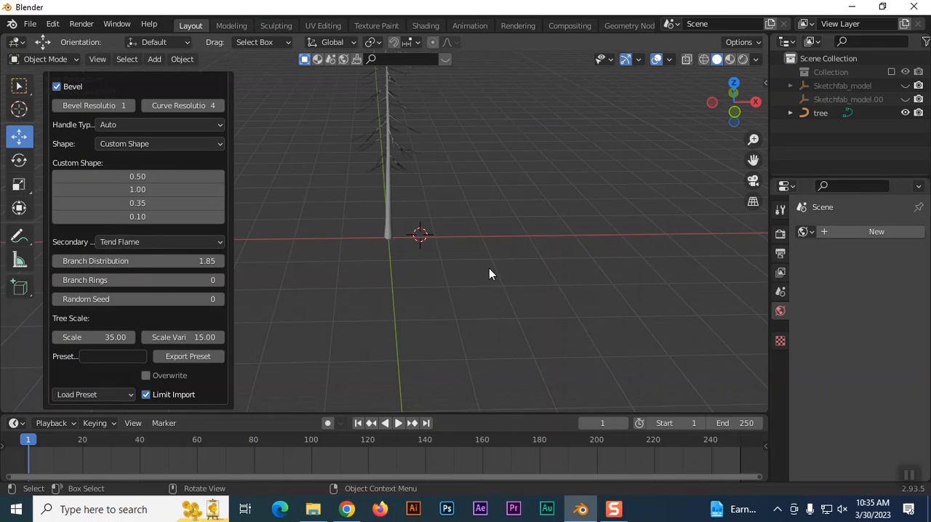
pyautogui.click(100, 391)
pyautogui.click(100, 367)
# Try the japanese_maple preset and the quaking_aspen preset on the tree.
pyautogui.click(95, 394)
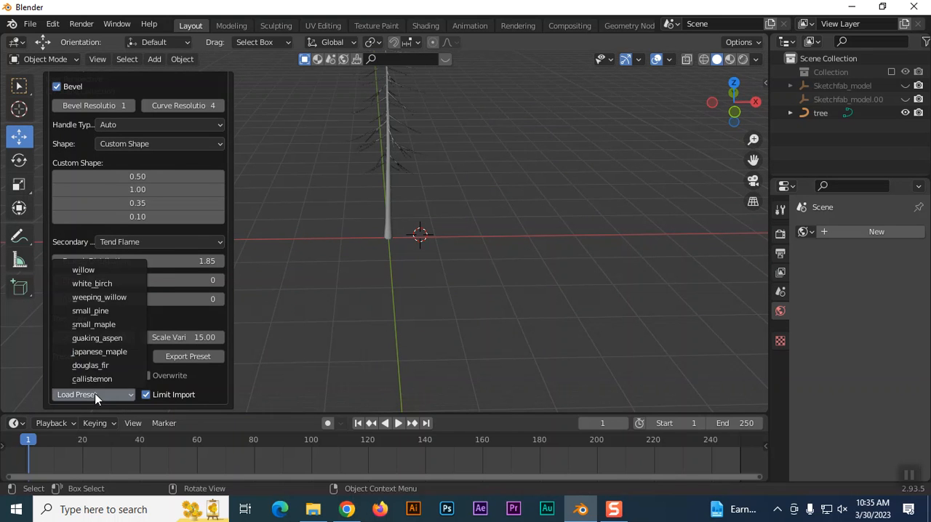
pyautogui.click(97, 349)
pyautogui.scroll(9, 434, 262)
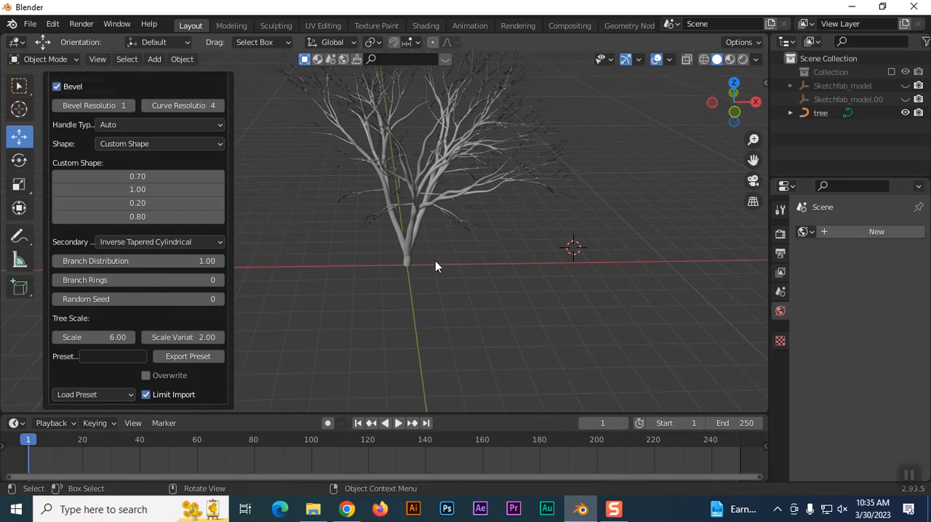
pyautogui.click(87, 395)
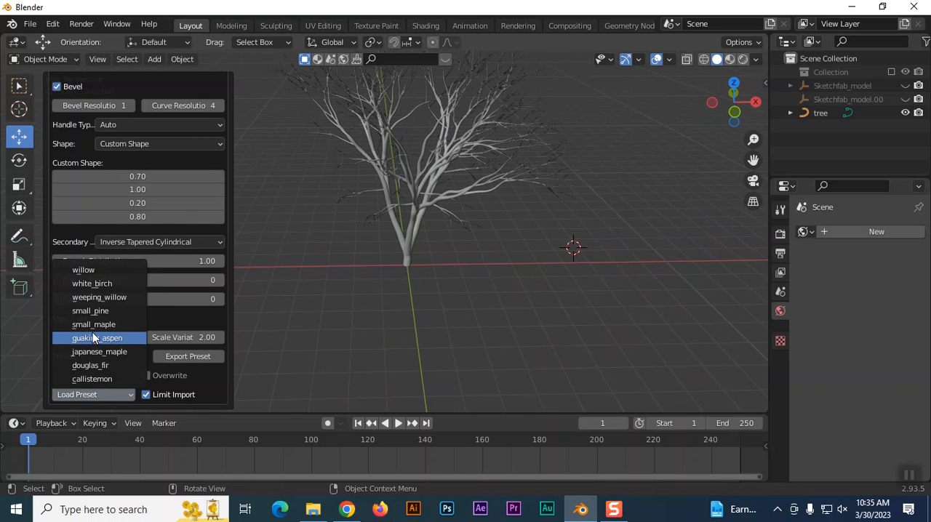
pyautogui.click(92, 337)
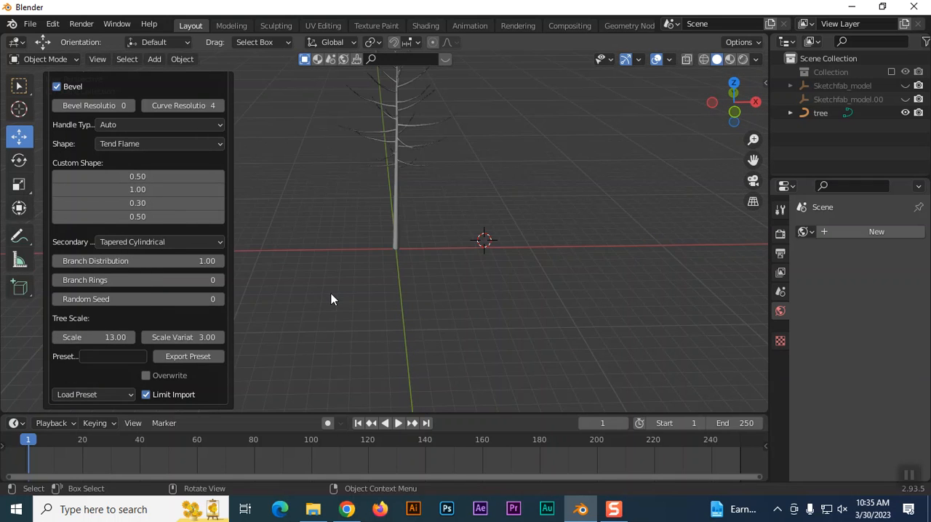
# Try the weeping_willow preset and the willow preset on the tree.
pyautogui.click(119, 393)
pyautogui.click(99, 302)
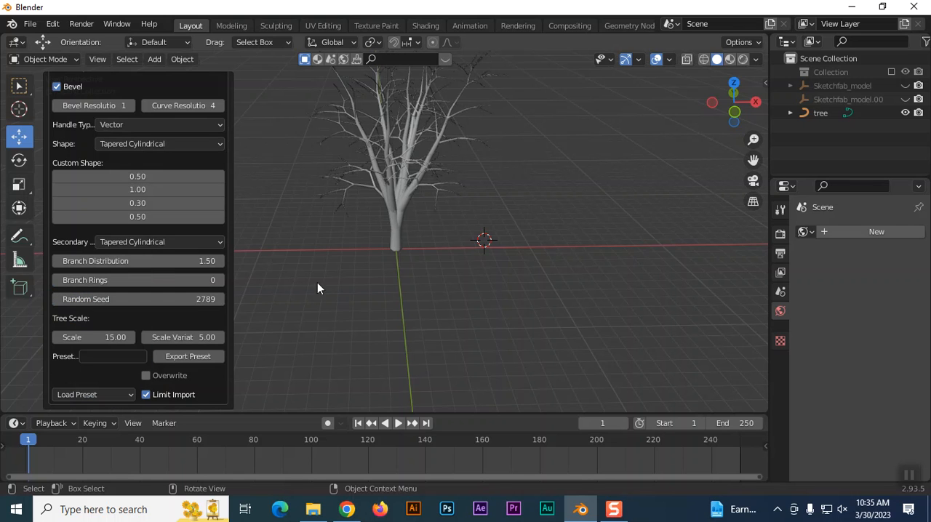
pyautogui.scroll(-3, 327, 280)
pyautogui.click(112, 393)
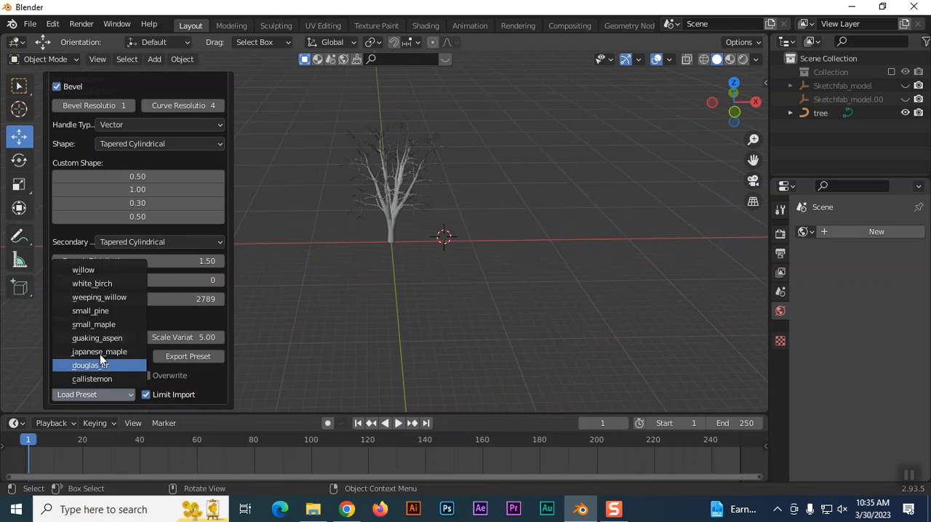
pyautogui.click(97, 269)
pyautogui.scroll(2, 87, 377)
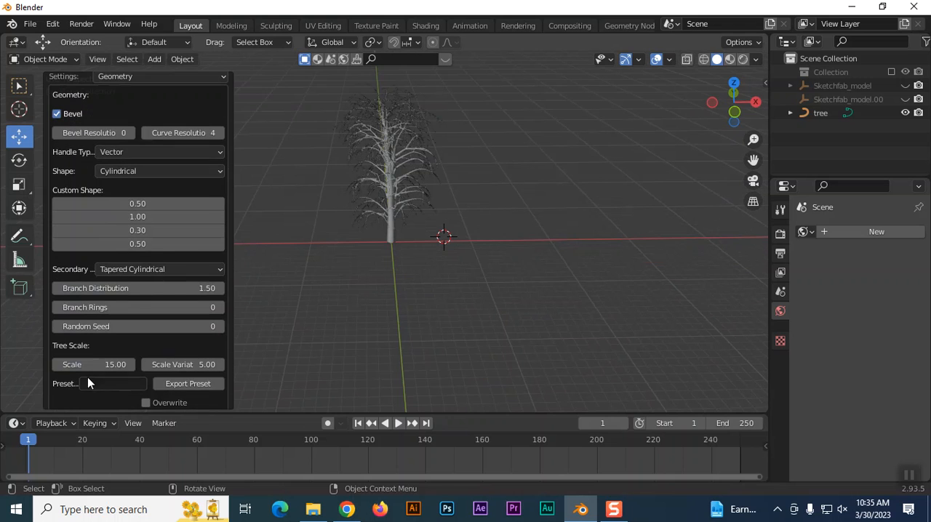
pyautogui.scroll(3, 390, 199)
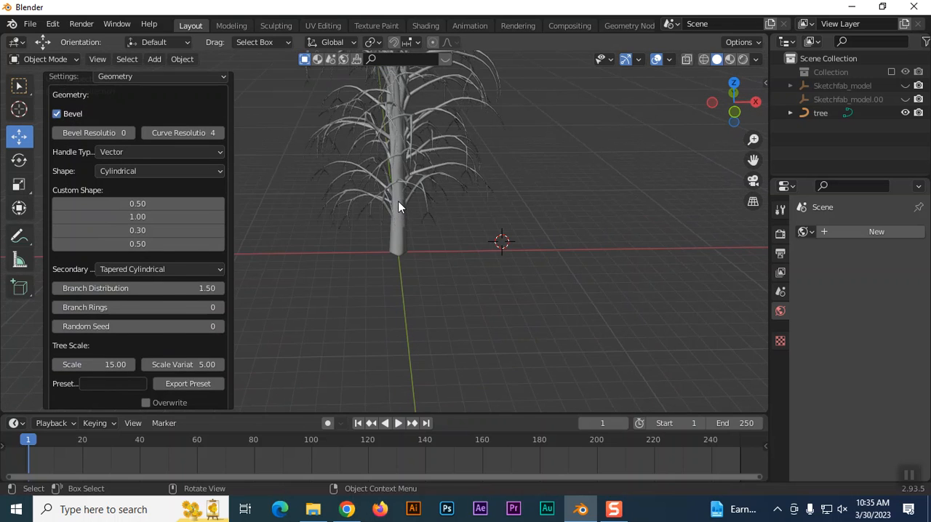
# Switch the tree from the willow preset back to douglas_fir.
pyautogui.scroll(-2, 104, 404)
pyautogui.click(100, 394)
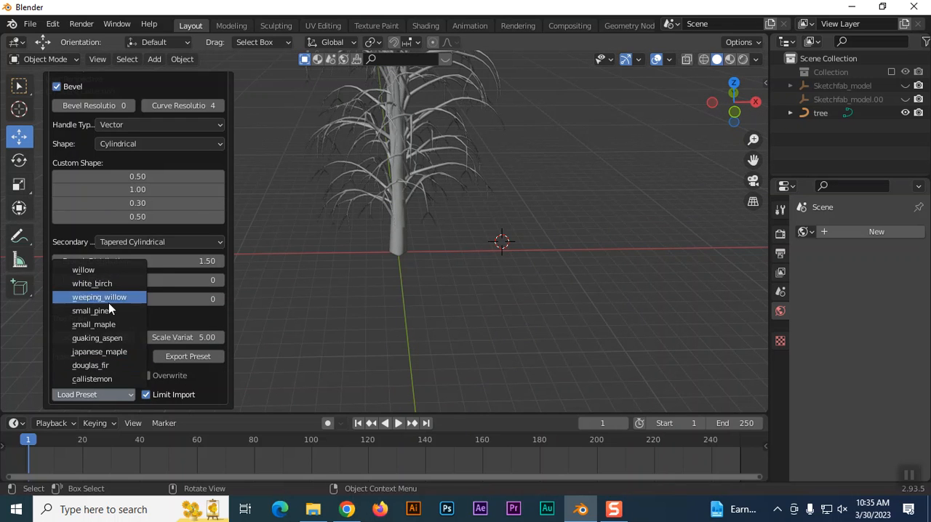
pyautogui.click(100, 366)
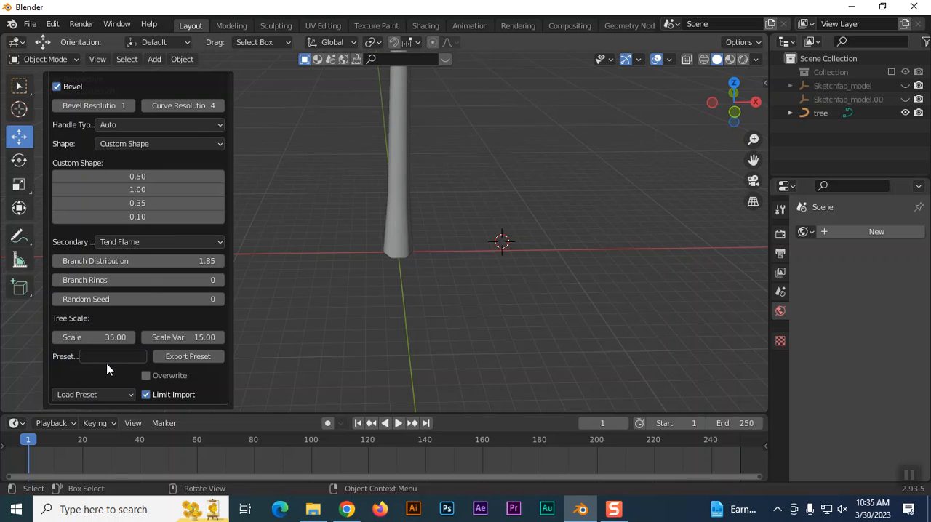
# Load the callistemon preset to replace the douglas_fir tree.
pyautogui.click(99, 386)
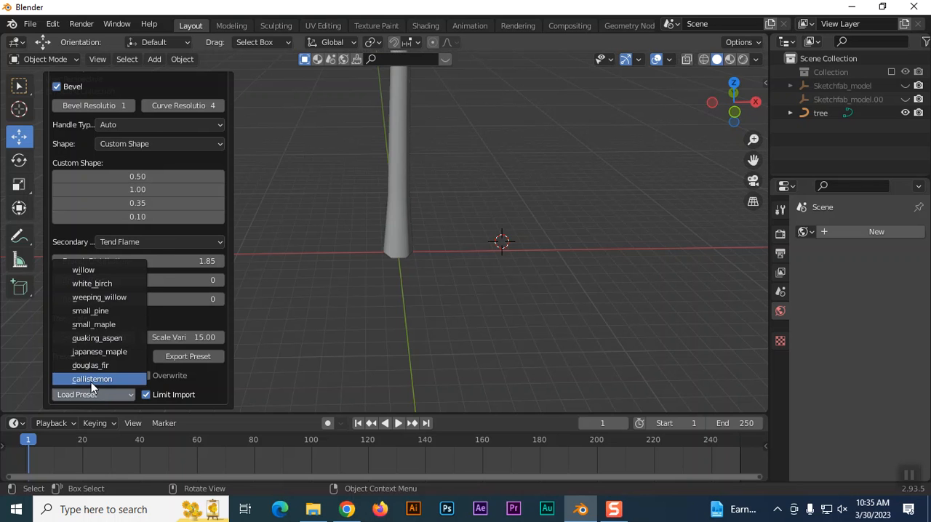
pyautogui.click(91, 382)
pyautogui.scroll(5, 352, 297)
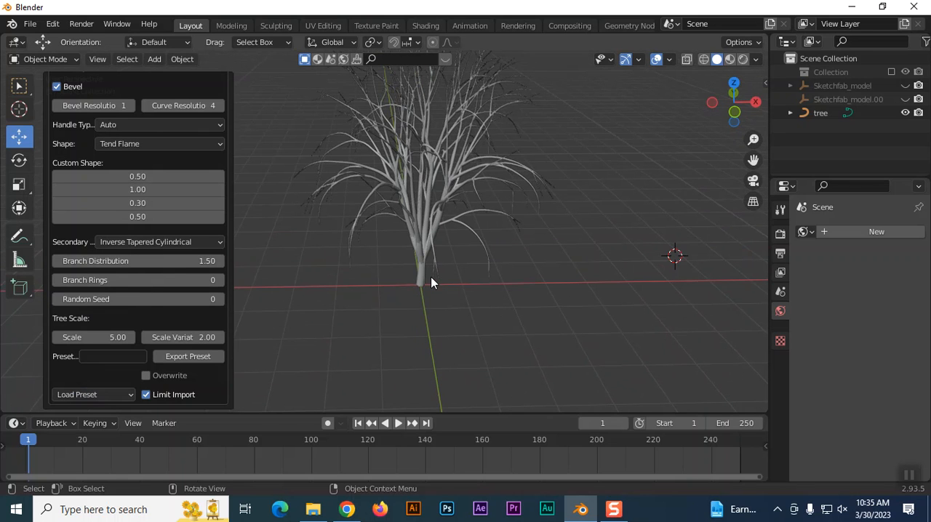
# Turn the tree's Bevel off and back on to compare the branches with and without thickness.
pyautogui.scroll(3, 142, 173)
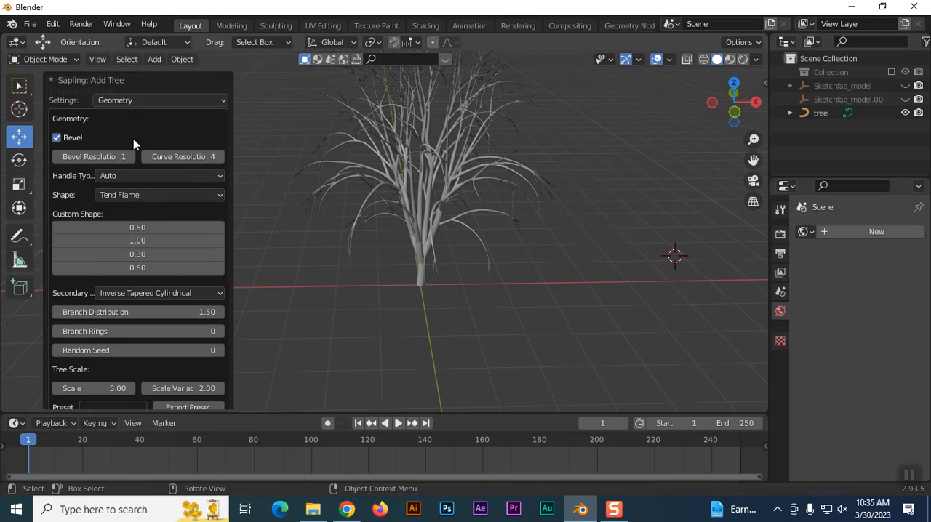
pyautogui.click(56, 138)
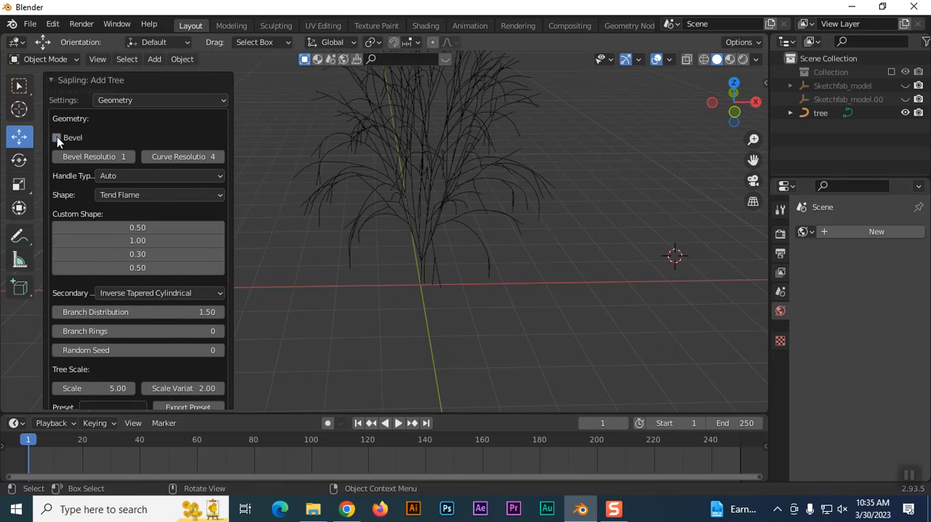
pyautogui.click(56, 137)
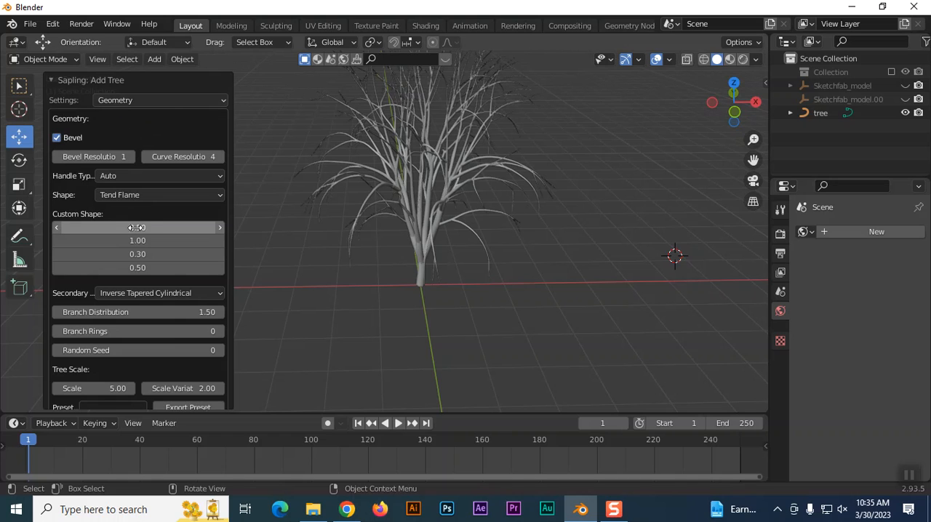
# Set the tree's first Custom Shape value to 0.41 and its Branch Distribution to 2.70.
pyautogui.moveTo(137, 228); pyautogui.dragTo(97, 228)
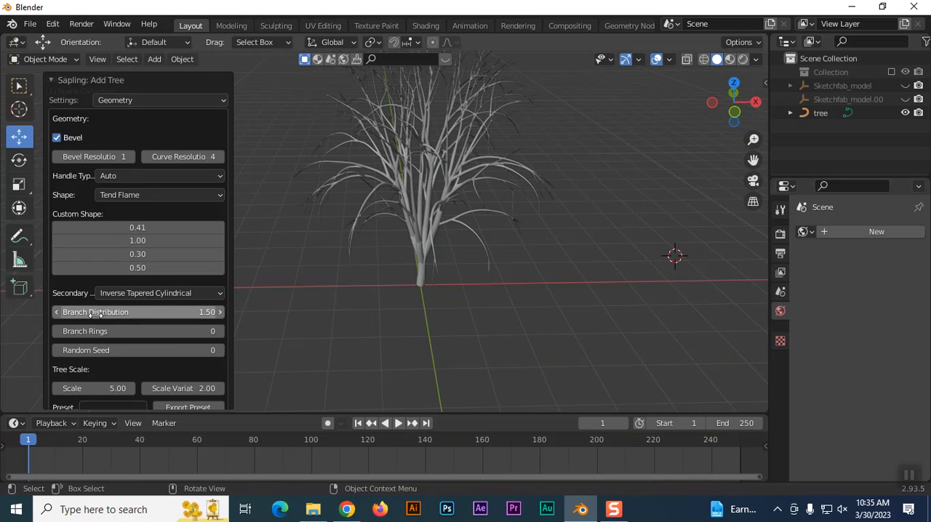
pyautogui.moveTo(125, 312); pyautogui.dragTo(159, 312)
pyautogui.scroll(-2, 571, 273)
pyautogui.scroll(2, 528, 277)
pyautogui.keyDown('shift'); pyautogui.moveTo(538, 262); pyautogui.dragTo(514, 349, button='middle'); pyautogui.keyUp('shift')
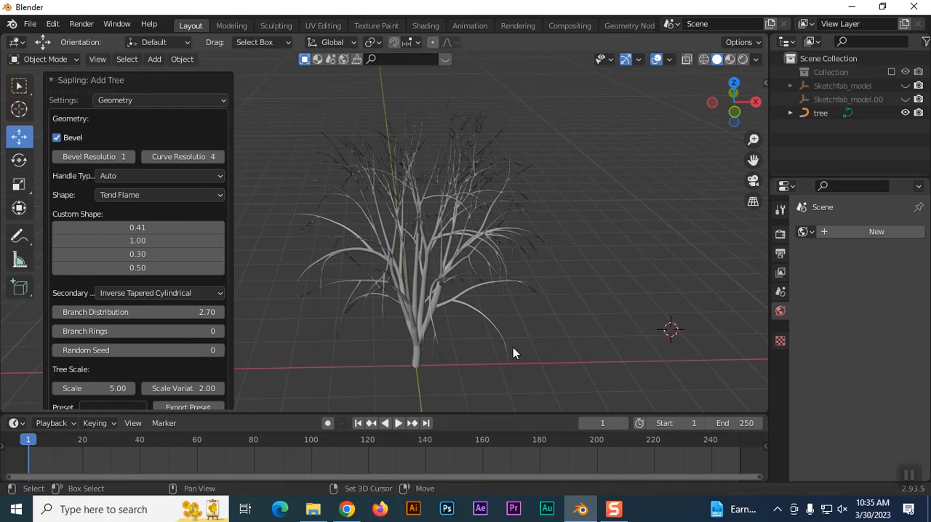
# Set Branch Rings to 8, the tree Scale to 5.24 and the Scale Variation to 2.75.
pyautogui.moveTo(160, 331); pyautogui.dragTo(146, 352)
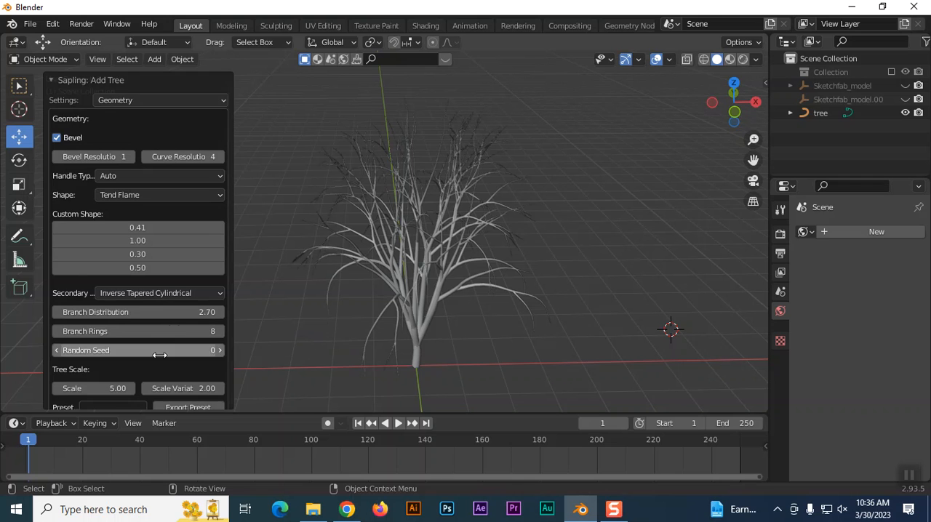
pyautogui.scroll(-2, 159, 354)
pyautogui.moveTo(102, 336); pyautogui.dragTo(169, 337)
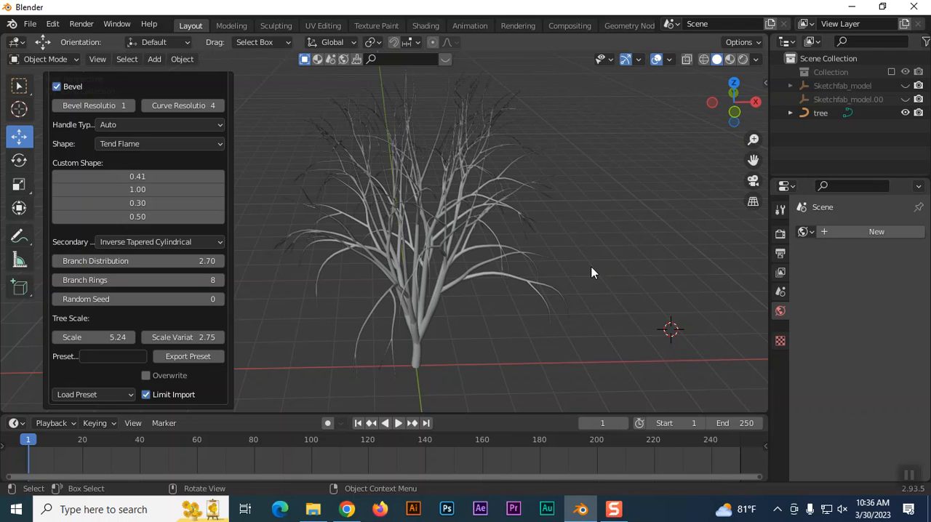
# In the Sapling Leaves settings, set the number of leaves to 3000 and enable Show Leaves.
pyautogui.scroll(3, 193, 179)
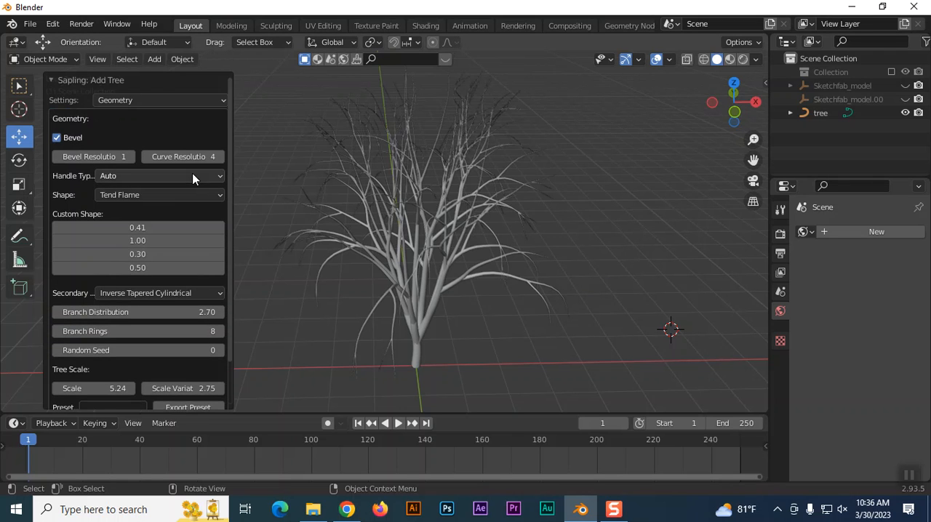
pyautogui.click(116, 99)
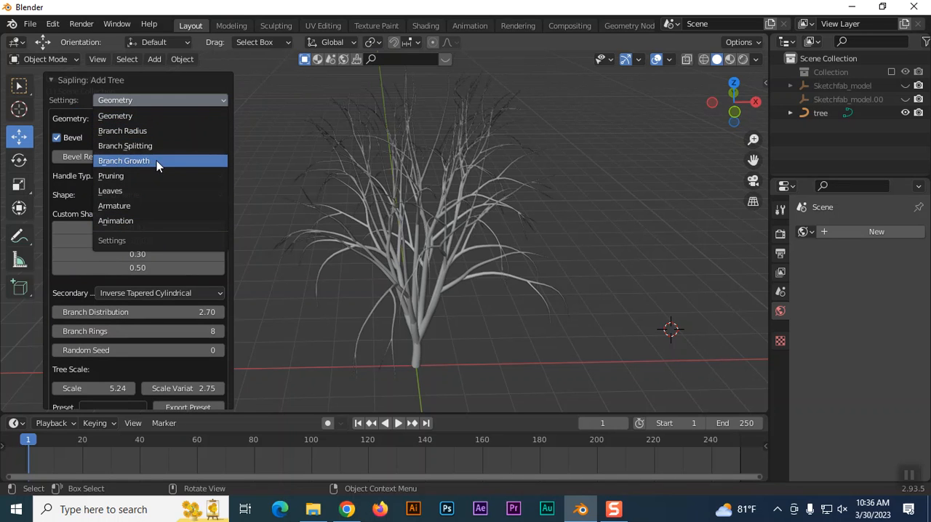
pyautogui.click(109, 190)
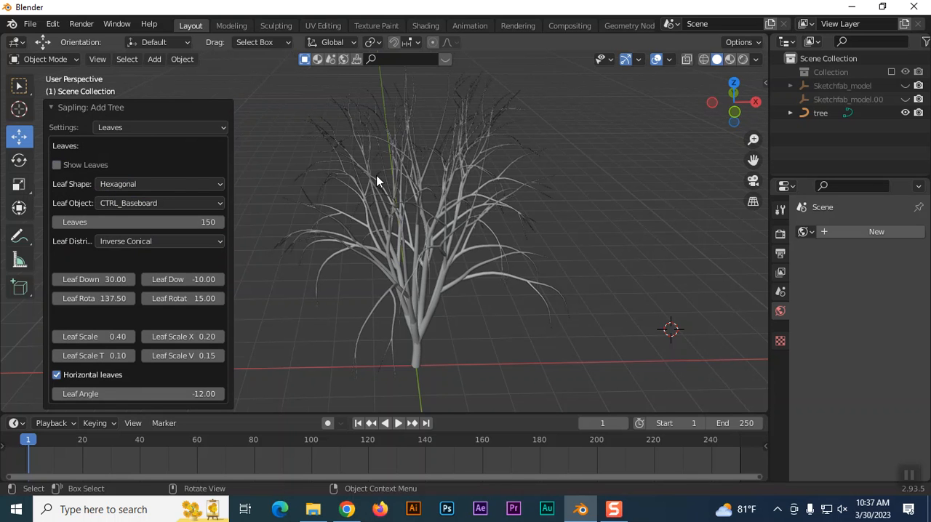
pyautogui.scroll(3, 376, 180)
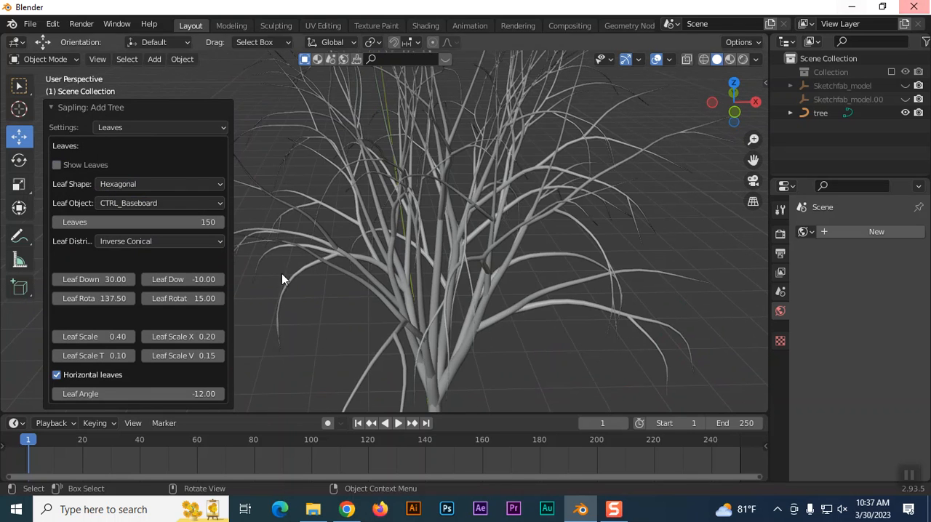
pyautogui.click(207, 222)
pyautogui.press('Home')
pyautogui.write('3000')
pyautogui.press('Return')
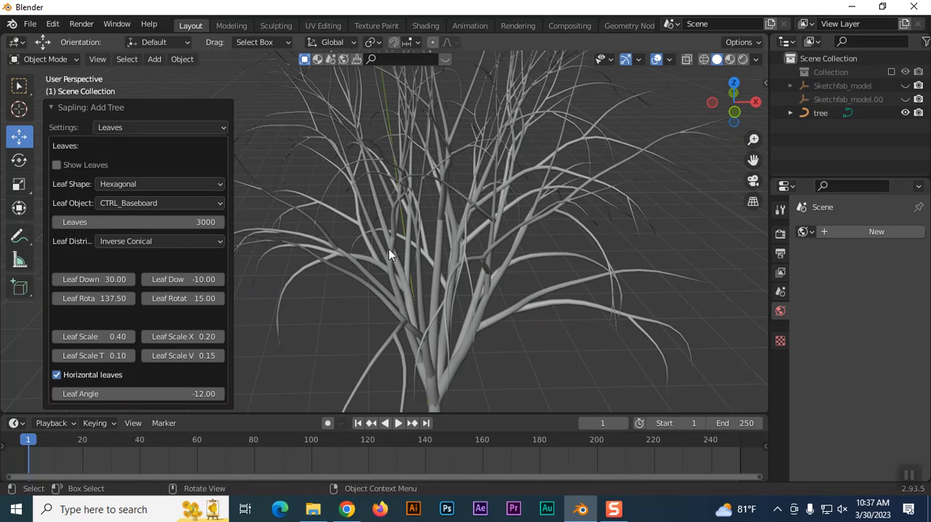
pyautogui.click(56, 165)
pyautogui.scroll(-3, 490, 208)
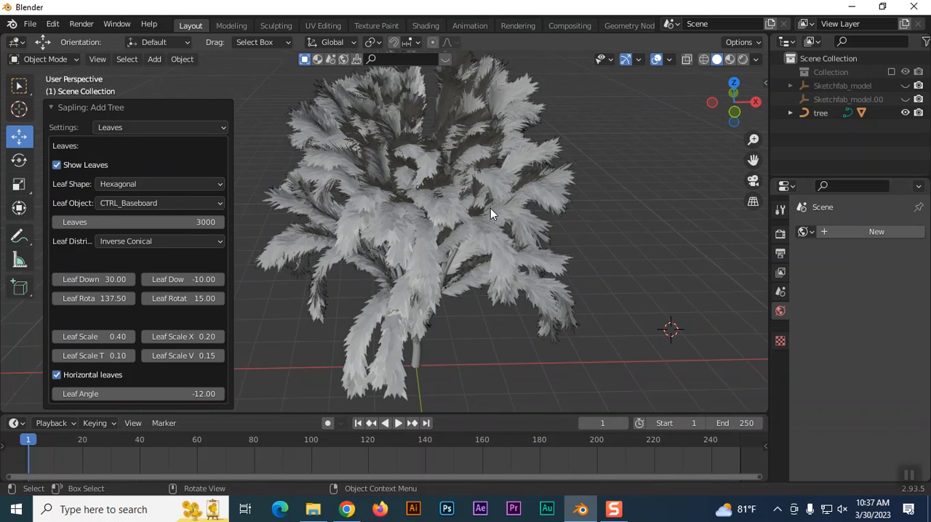
# Reduce the tree's number of leaves to 1000.
pyautogui.scroll(2, 442, 216)
pyautogui.click(176, 227)
pyautogui.write('1000')
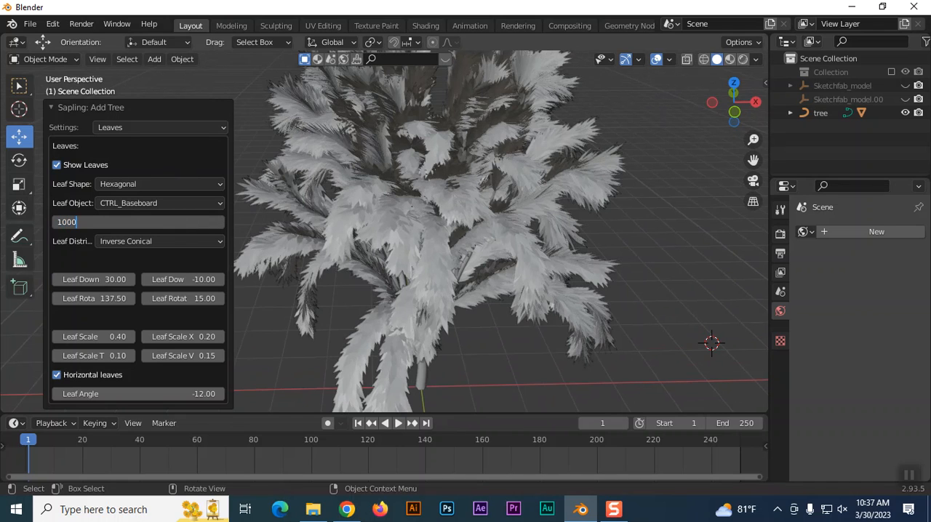
pyautogui.press('Return')
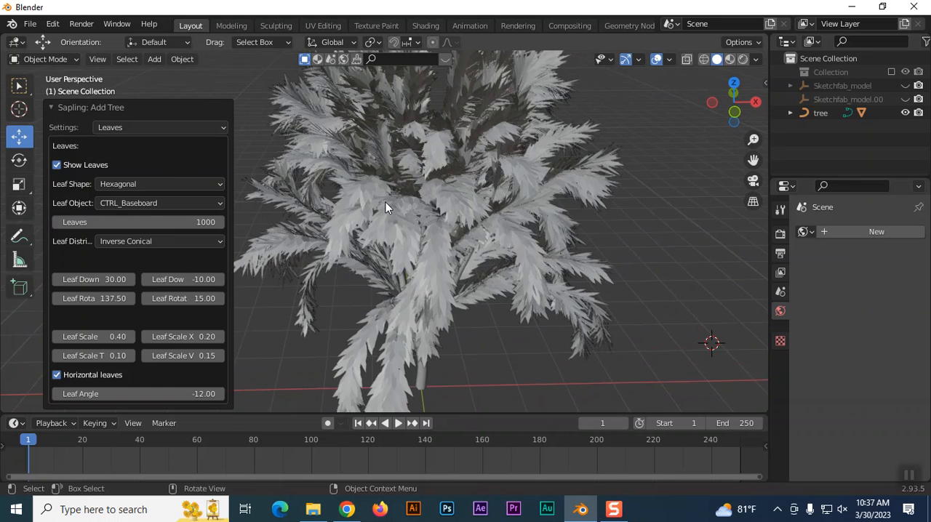
pyautogui.scroll(1, 438, 199)
pyautogui.scroll(-1, 438, 200)
# Try the Rectangular, DupliFaces and DupliVerts leaf shapes on the tree.
pyautogui.click(163, 185)
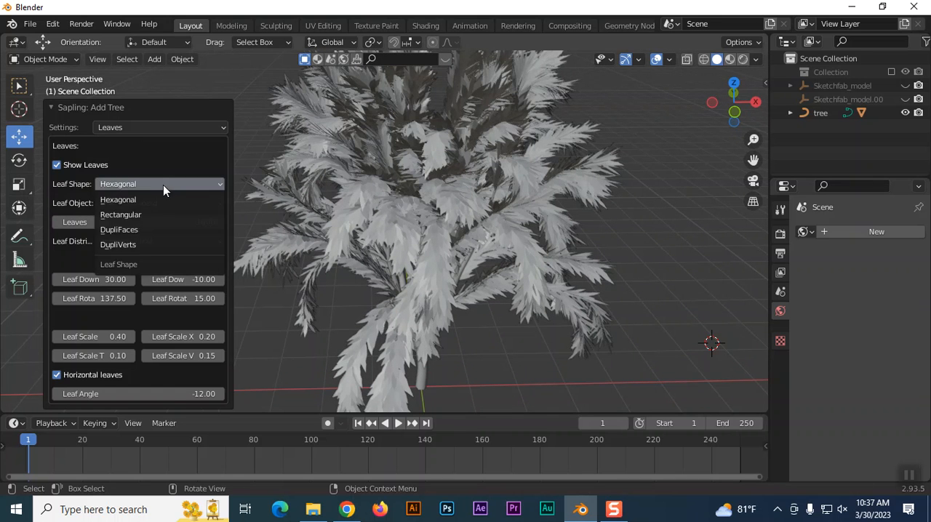
pyautogui.click(125, 216)
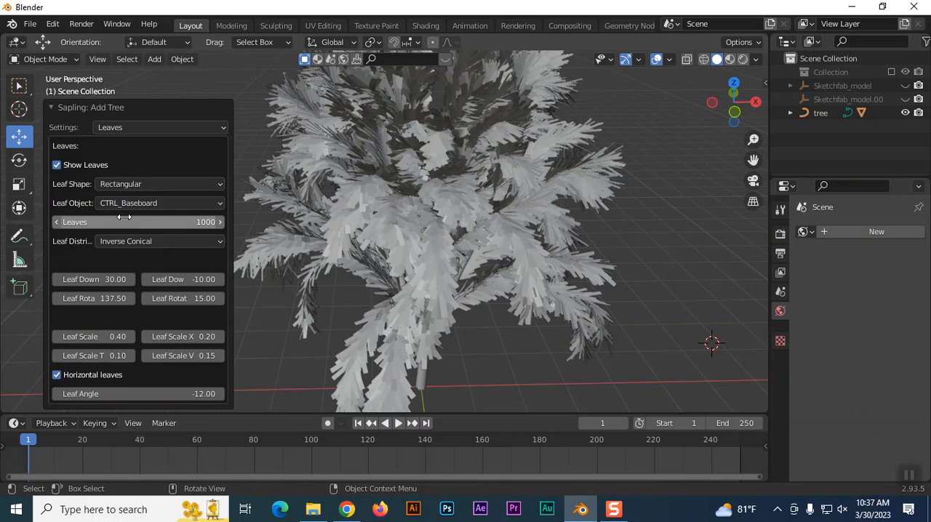
pyautogui.click(152, 184)
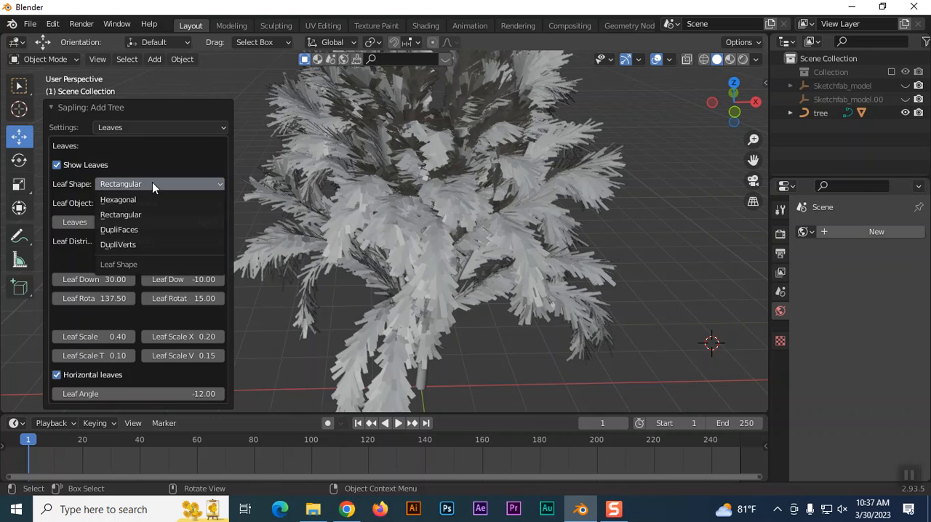
pyautogui.click(138, 229)
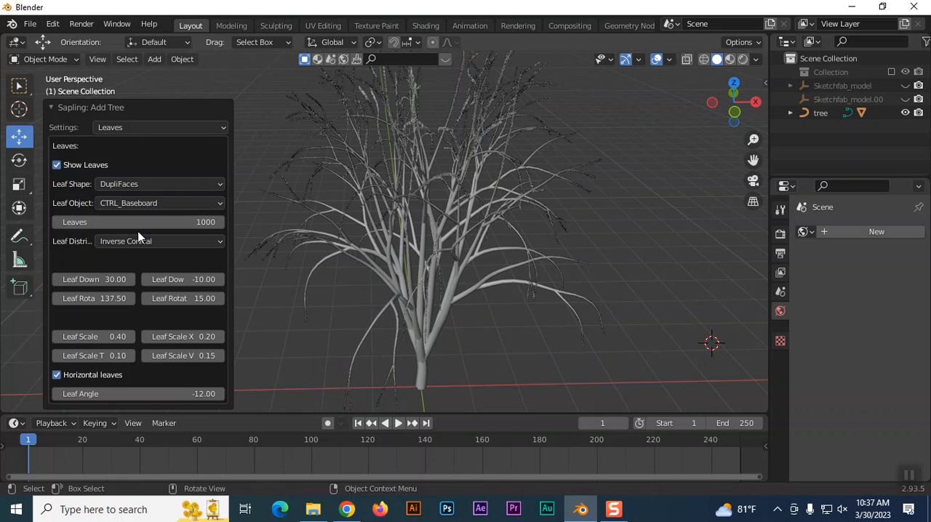
pyautogui.click(155, 186)
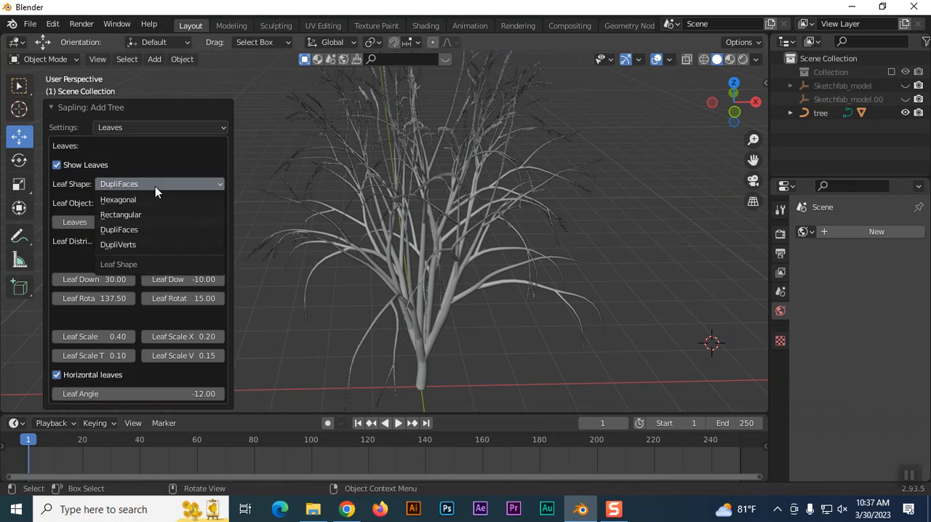
pyautogui.click(138, 245)
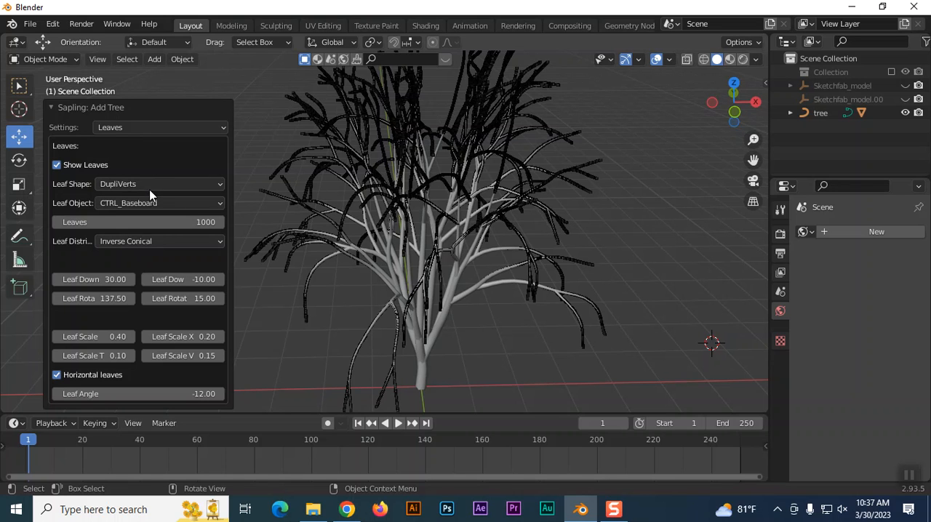
# Try CTRL_Hole.004 as the leaf object, and restore CTRL_Baseboard and the Hexagonal leaf shape.
pyautogui.click(116, 204)
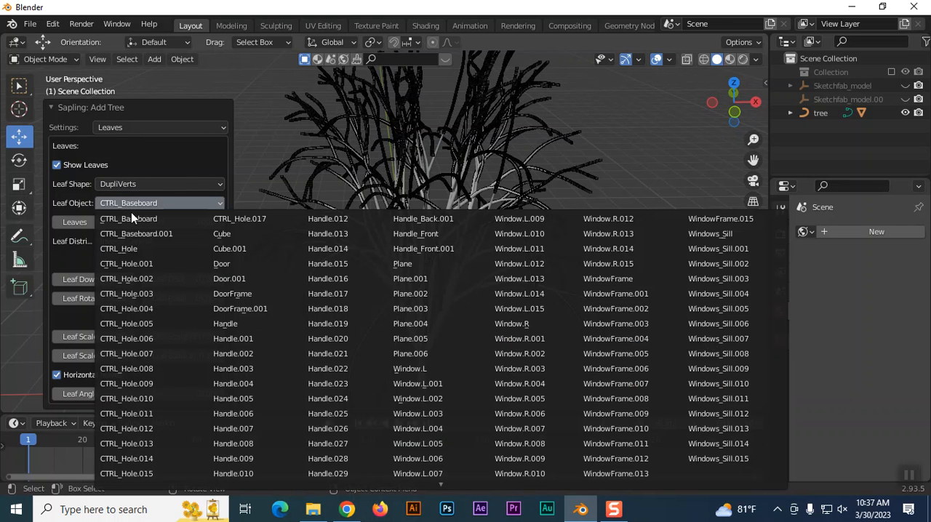
pyautogui.click(133, 308)
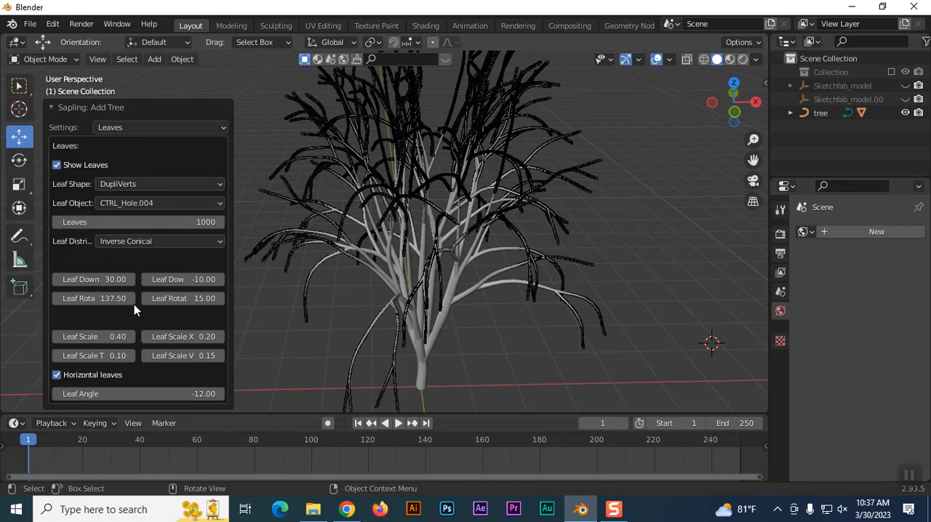
pyautogui.click(173, 201)
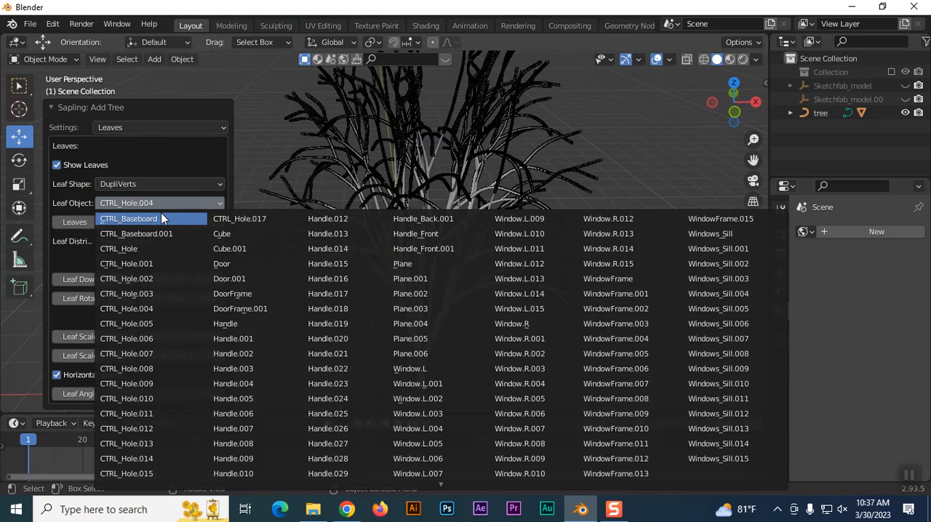
pyautogui.click(161, 213)
pyautogui.click(175, 186)
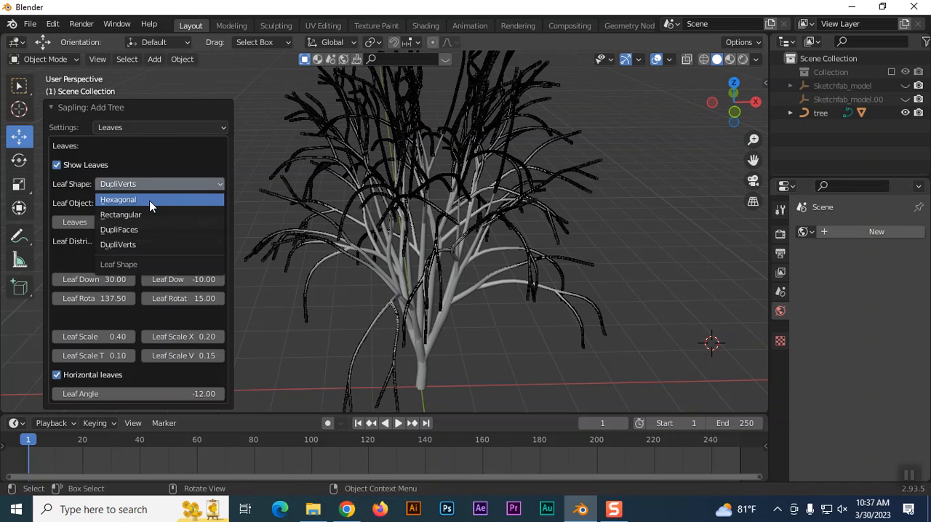
pyautogui.click(151, 201)
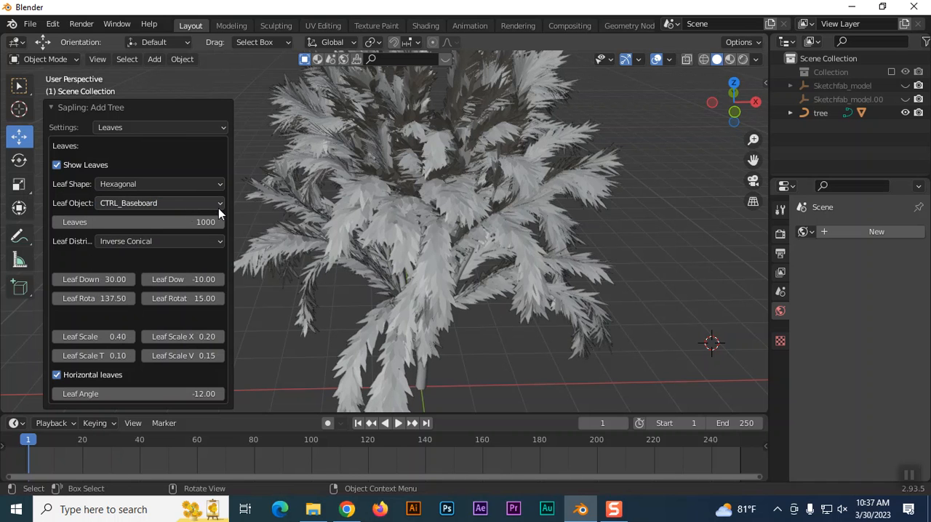
# Reduce the tree's number of leaves to 200 and inspect the foliage up close.
pyautogui.click(155, 224)
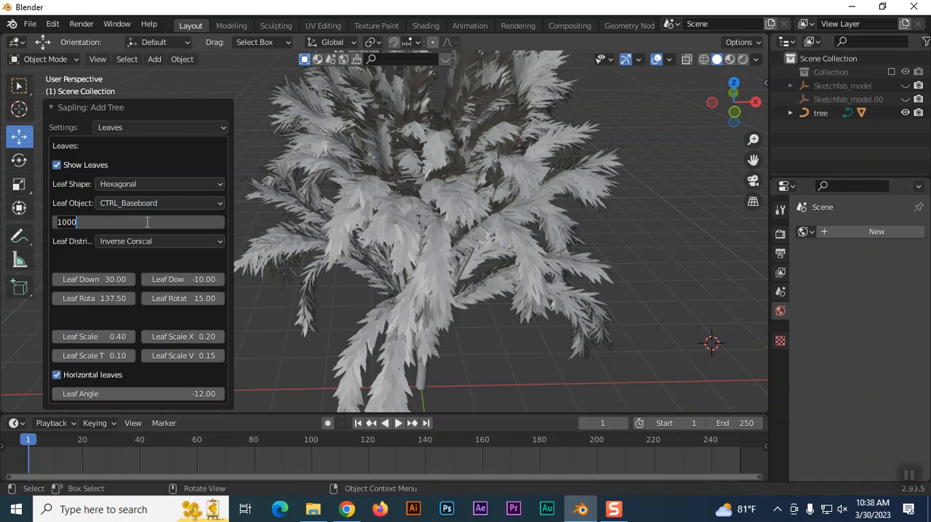
pyautogui.write('200')
pyautogui.press('Return')
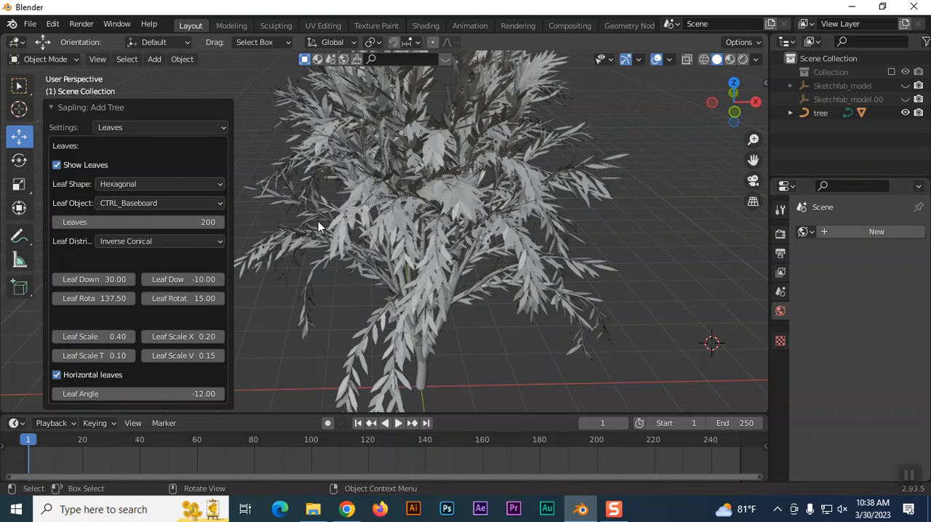
pyautogui.scroll(6, 408, 241)
pyautogui.scroll(-4, 408, 241)
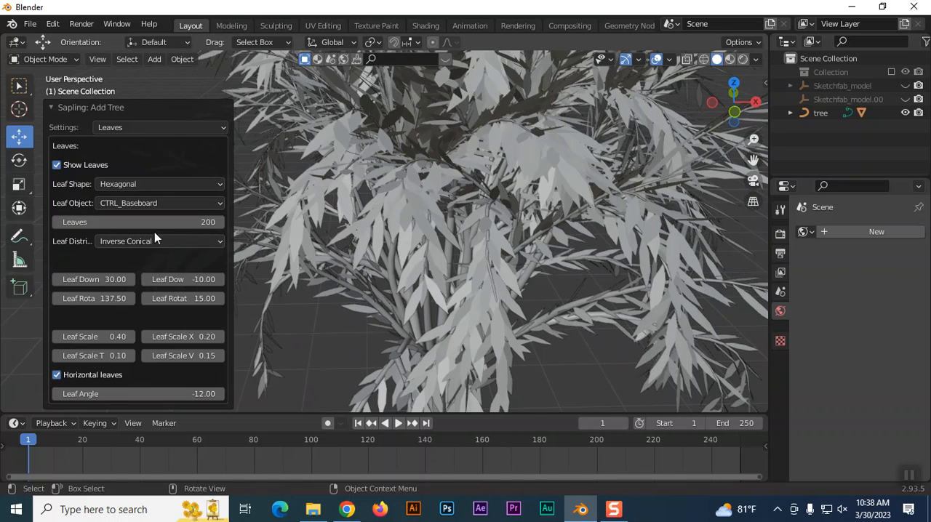
# Try the Spherical and Conical leaf distributions, and return the distribution to Inverse Conical.
pyautogui.click(171, 240)
pyautogui.click(136, 286)
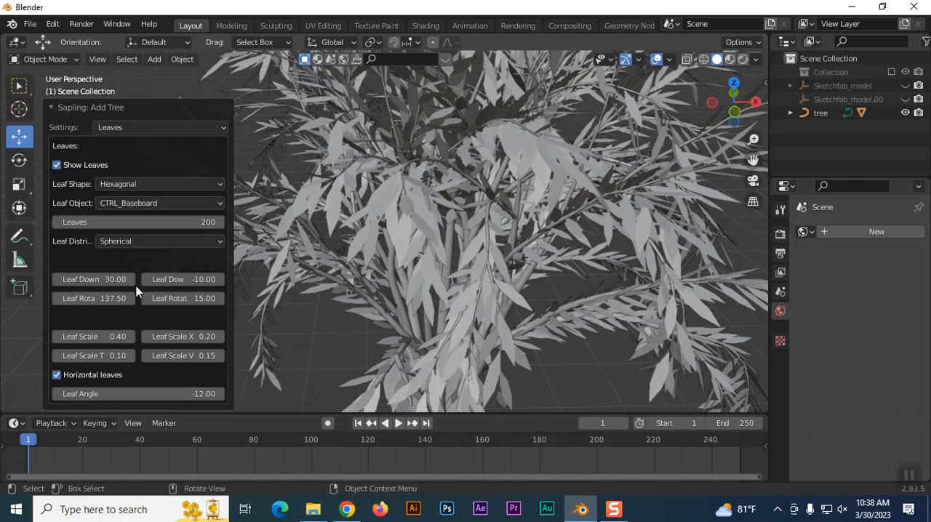
pyautogui.click(167, 241)
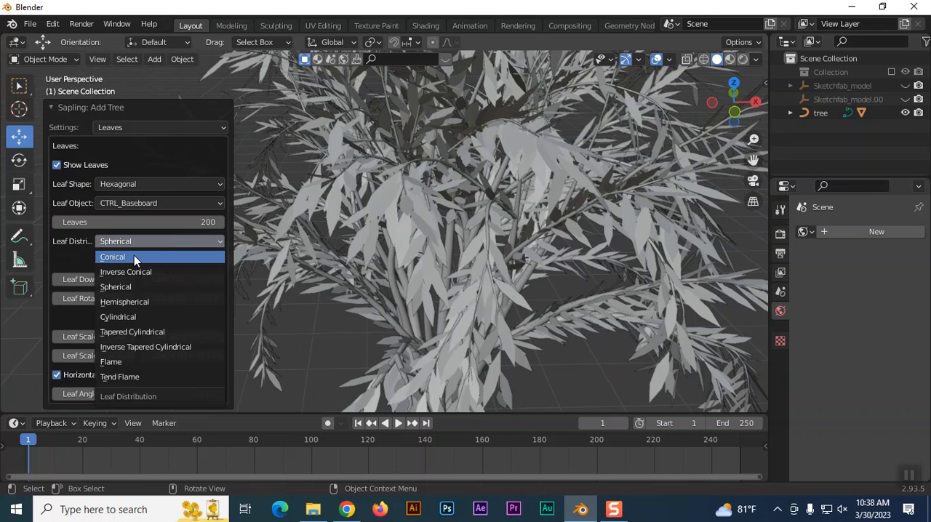
pyautogui.click(134, 257)
pyautogui.click(145, 242)
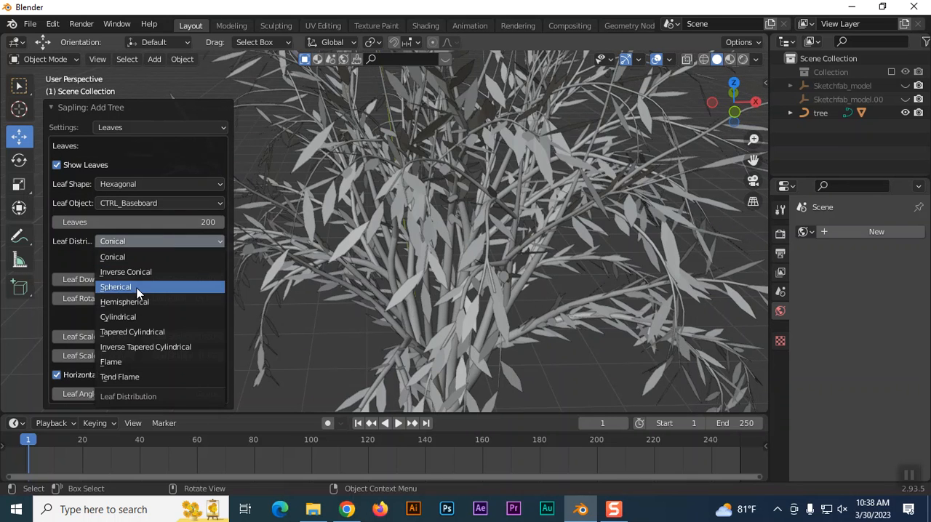
pyautogui.click(136, 287)
pyautogui.click(147, 241)
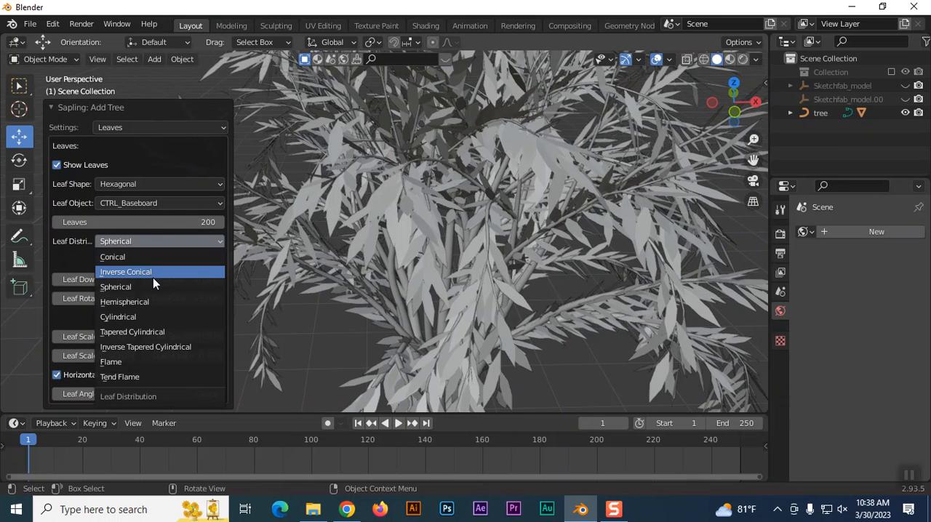
pyautogui.click(153, 277)
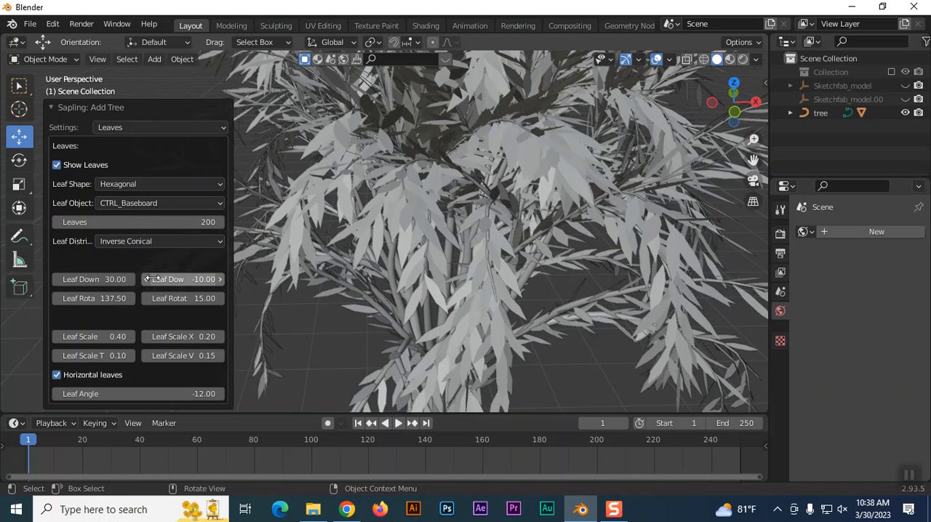
# Set the leaf distribution to Flame and inspect the foliage from near and far.
pyautogui.click(135, 244)
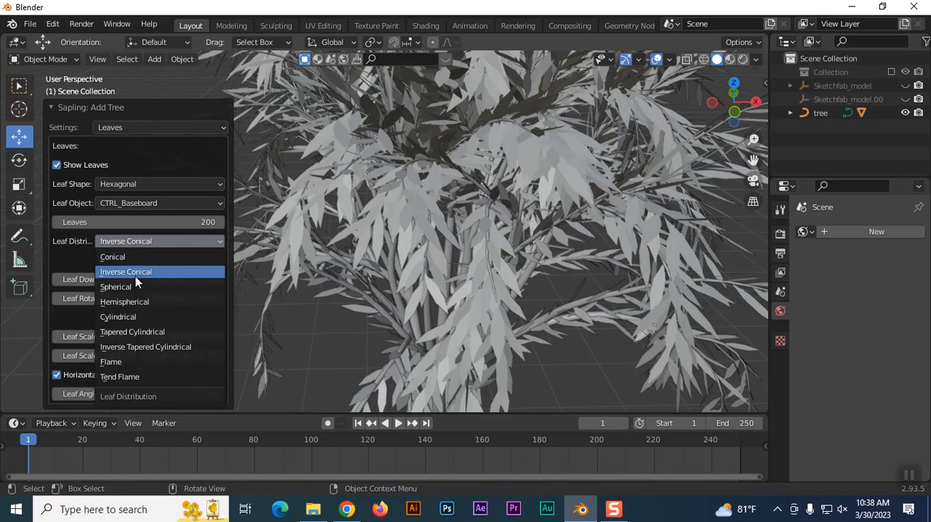
pyautogui.click(135, 360)
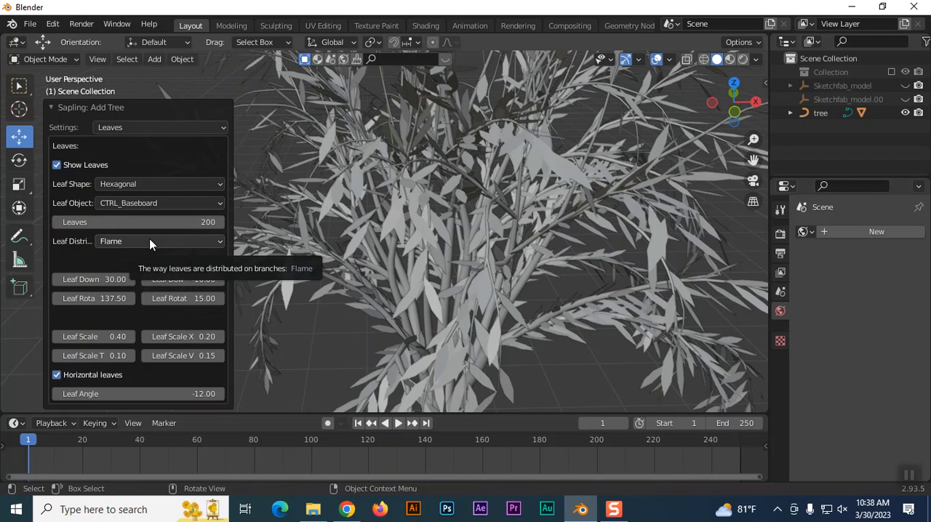
pyautogui.scroll(-5, 460, 209)
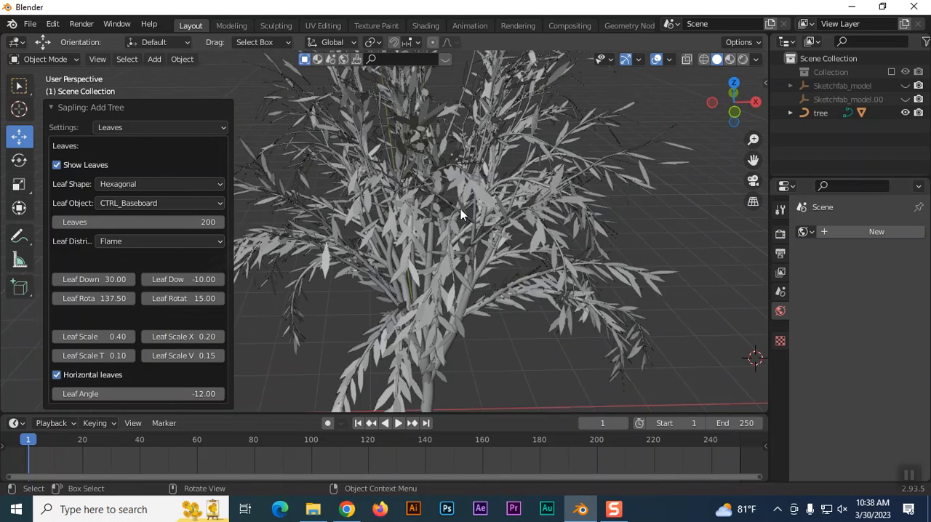
pyautogui.scroll(2, 441, 227)
pyautogui.scroll(-1, 442, 226)
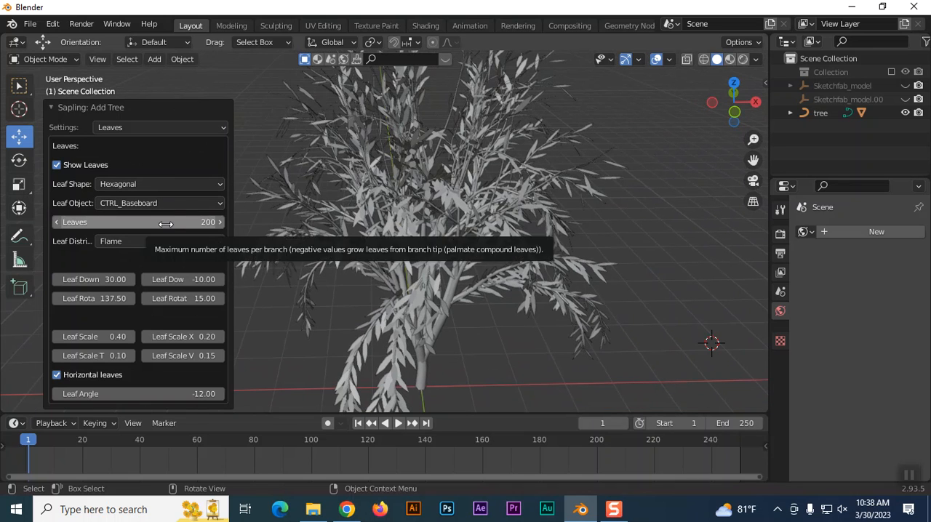
# In the Sapling Armature settings, enable Use Armature for the tree.
pyautogui.click(165, 128)
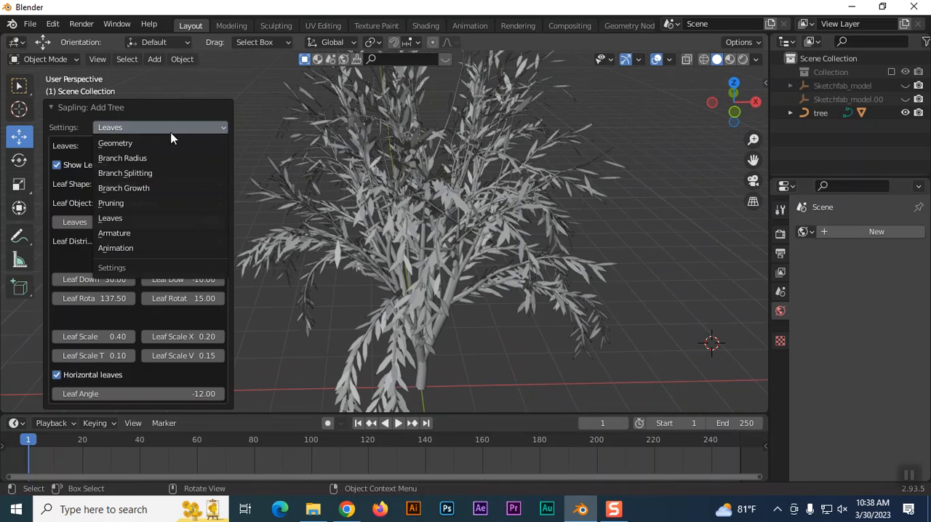
pyautogui.click(162, 128)
pyautogui.click(113, 233)
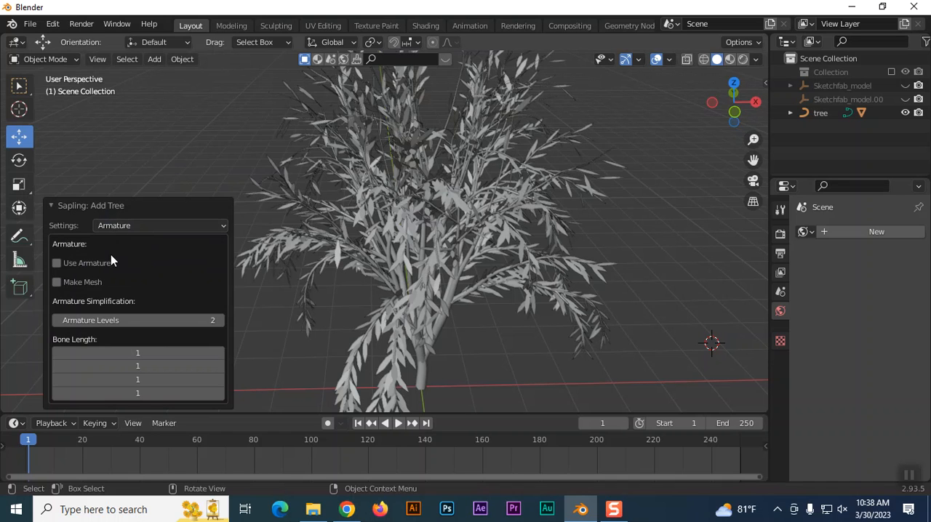
pyautogui.click(56, 263)
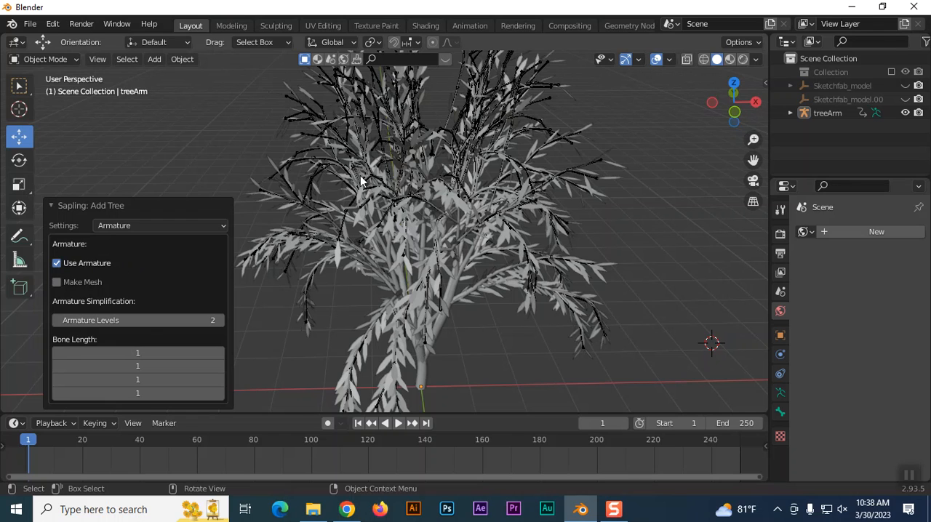
# In the Sapling Animation settings, enable Armature Animation and Fast Preview.
pyautogui.click(168, 223)
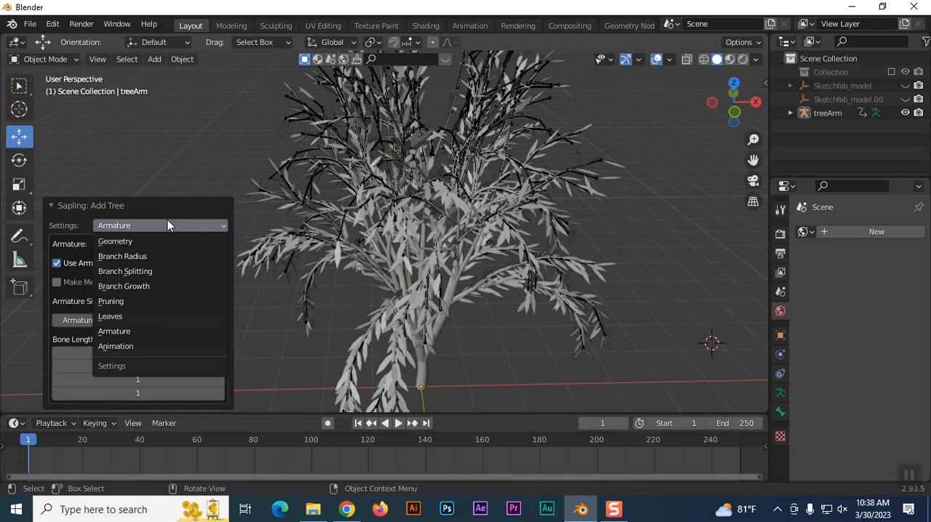
pyautogui.click(110, 348)
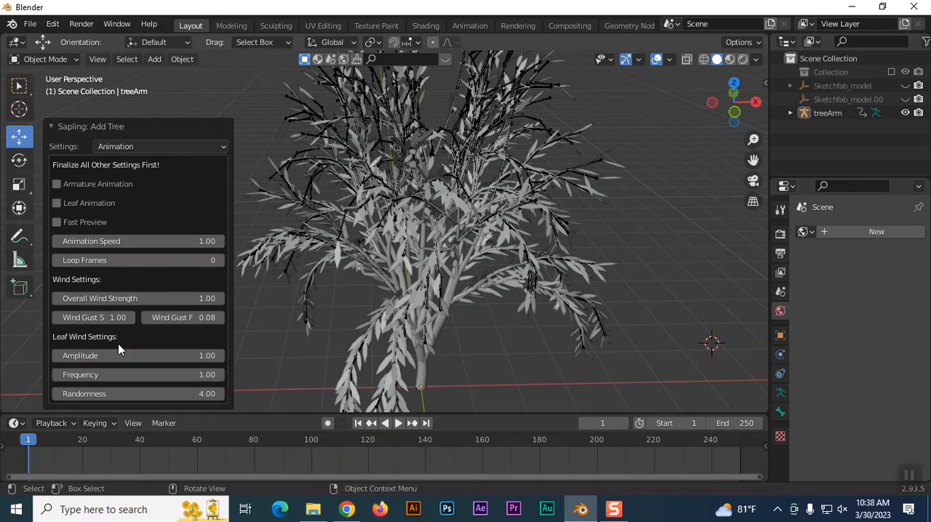
pyautogui.click(59, 184)
pyautogui.click(57, 223)
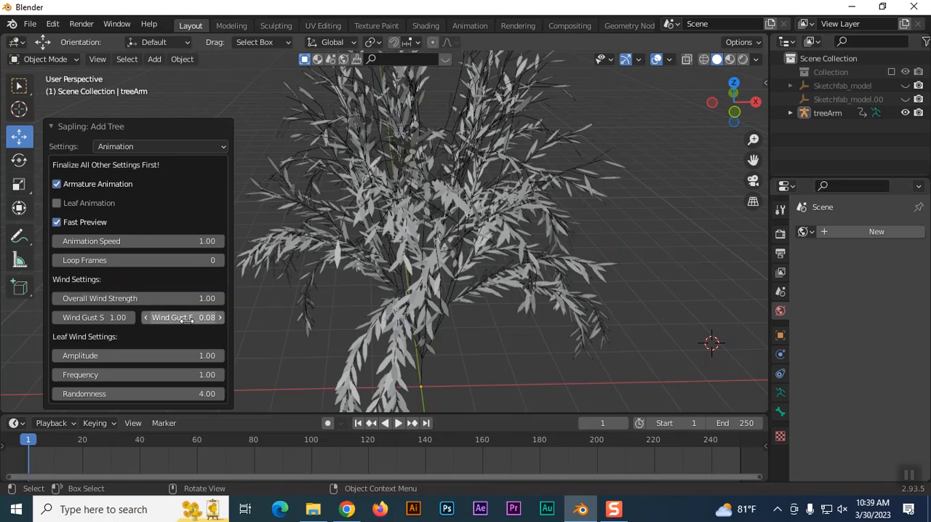
# Play the tree's wind animation twice to check its motion, and return the timeline to the first frame.
pyautogui.click(397, 424)
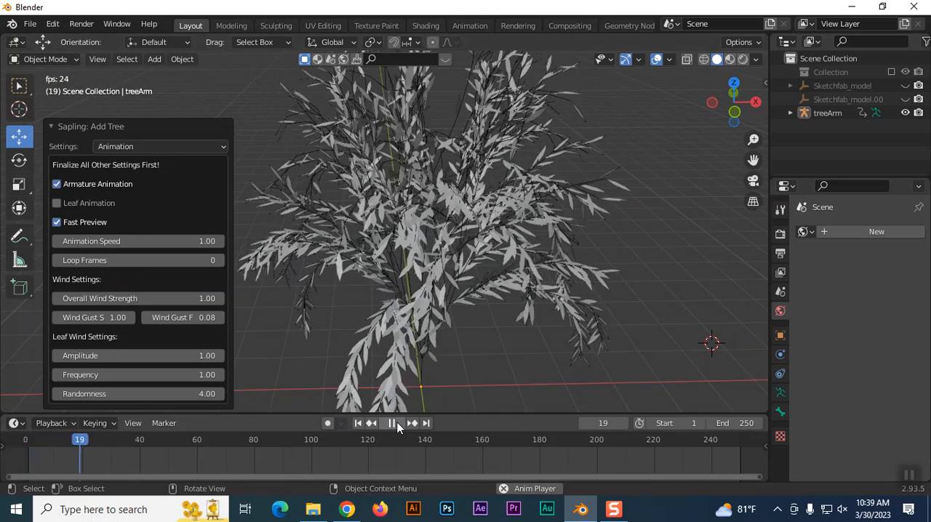
pyautogui.scroll(-2, 551, 308)
pyautogui.scroll(1, 551, 309)
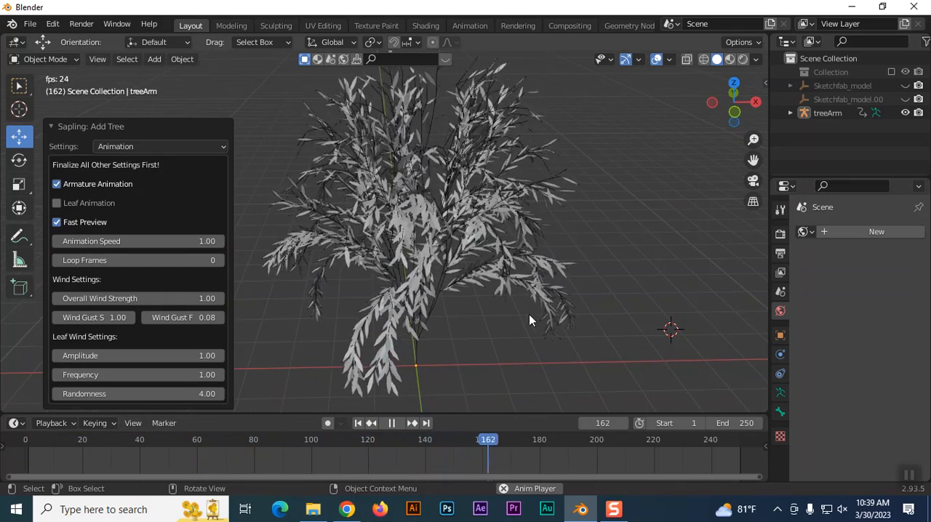
pyautogui.click(391, 422)
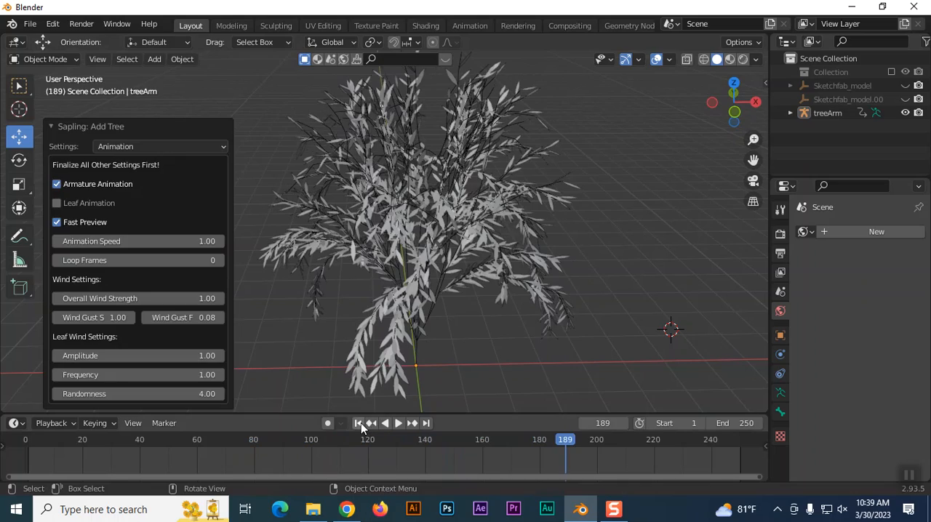
pyautogui.click(359, 424)
pyautogui.click(402, 424)
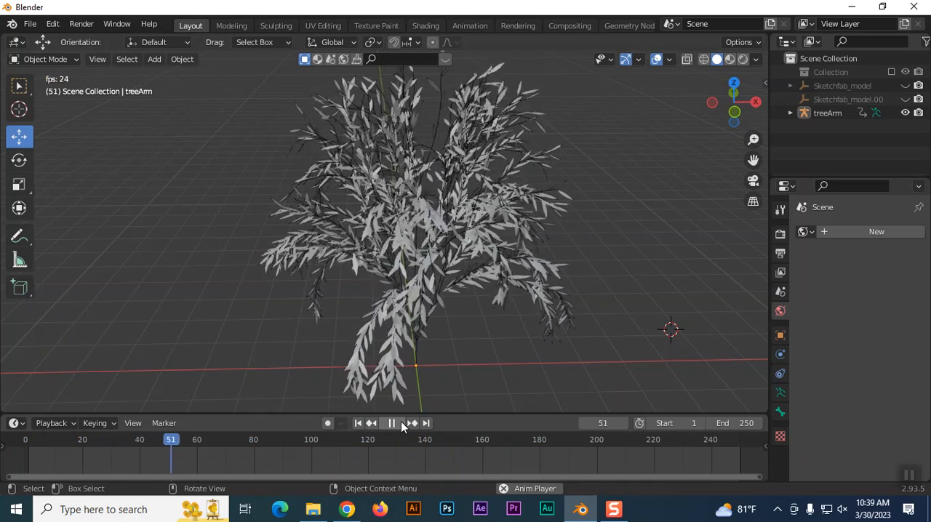
pyautogui.click(401, 422)
pyautogui.click(358, 423)
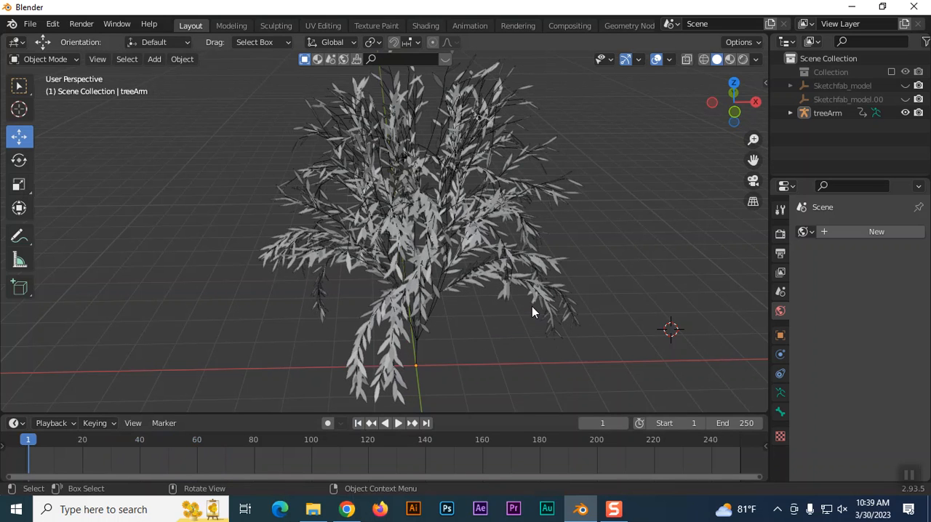
# Try to move only the tree's leaves along the X axis, and undo the move.
pyautogui.click(436, 247)
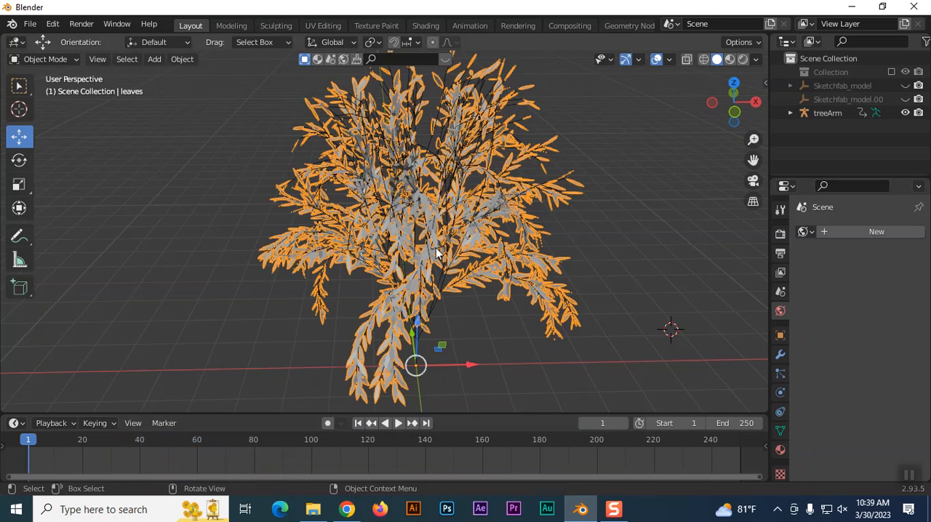
pyautogui.scroll(-4, 451, 264)
pyautogui.scroll(-2, 487, 298)
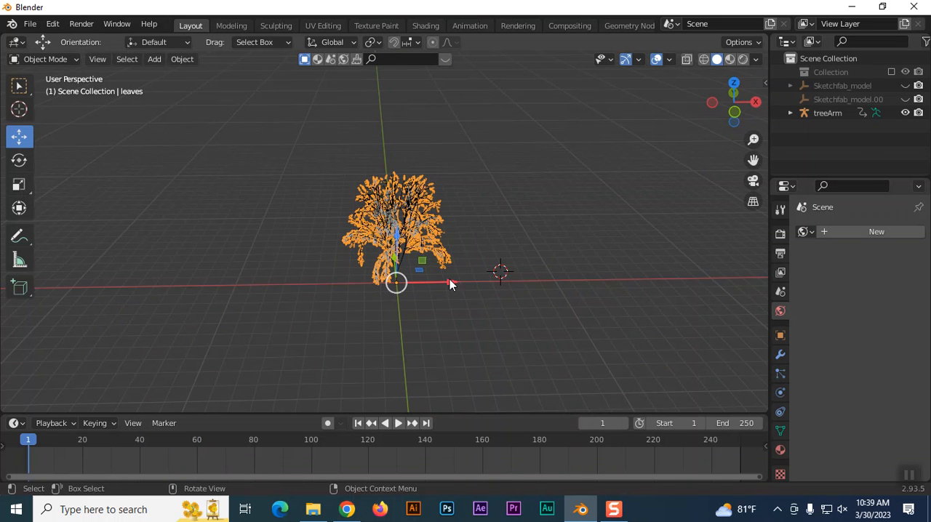
pyautogui.moveTo(450, 281); pyautogui.dragTo(573, 274)
pyautogui.click(663, 294)
pyautogui.click(546, 240)
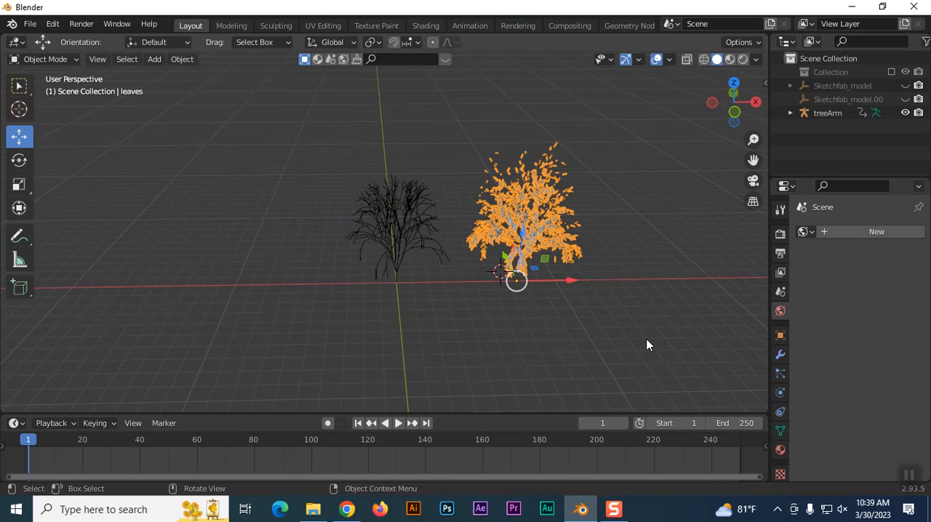
pyautogui.hotkey('ctrl', 'z')
pyautogui.hotkey('ctrl', 'z')
pyautogui.hotkey('ctrl', 'z')
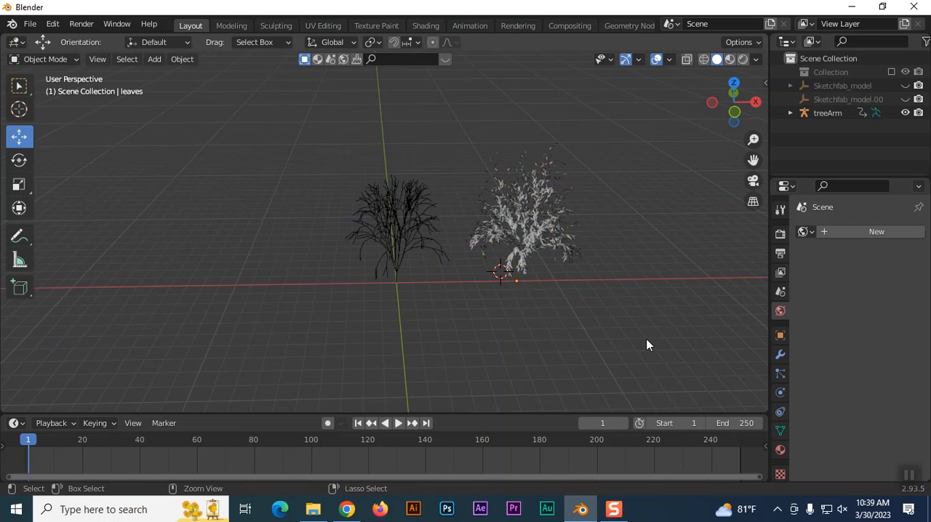
# Select the whole tree including its armature and move it about 8.46 m along the X axis.
pyautogui.click(291, 140)
pyautogui.moveTo(288, 138); pyautogui.dragTo(590, 287)
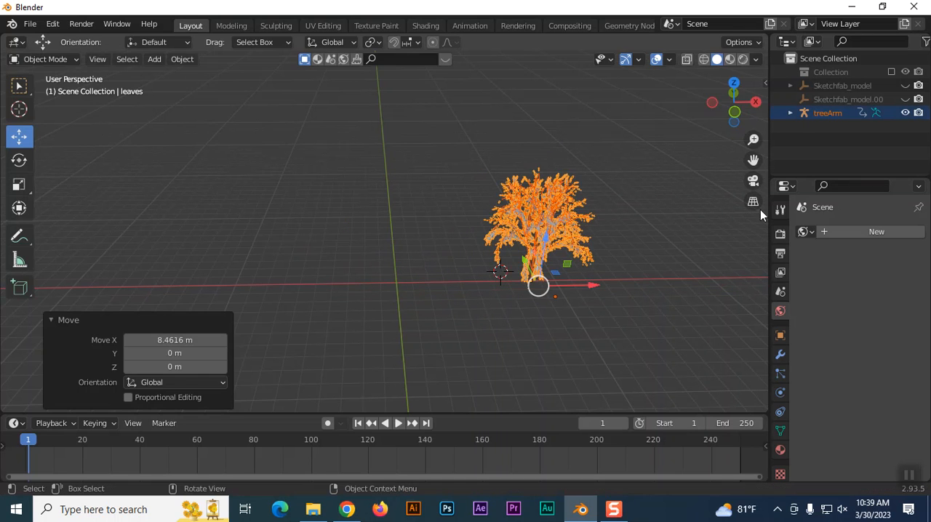
# Bring the Collection containing the house back into the view layer and switch the viewport to Rendered shading.
pyautogui.click(891, 72)
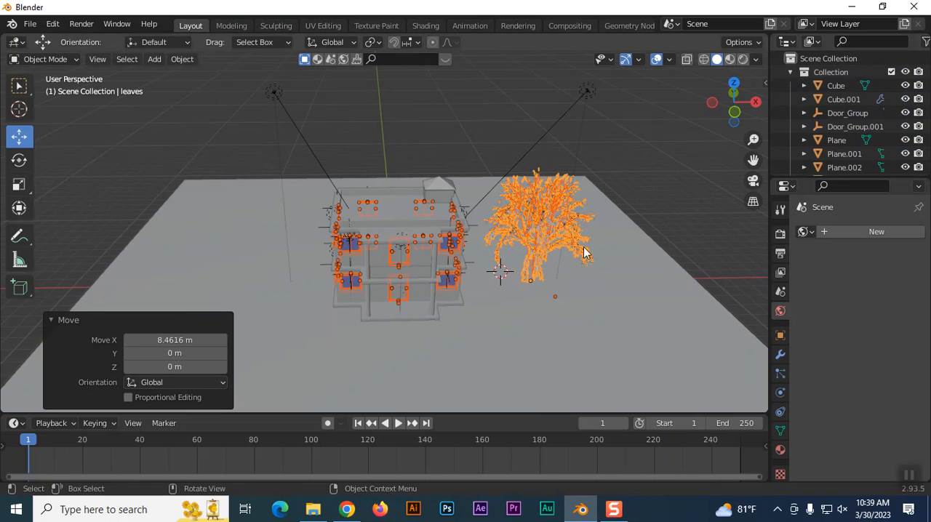
pyautogui.click(671, 195)
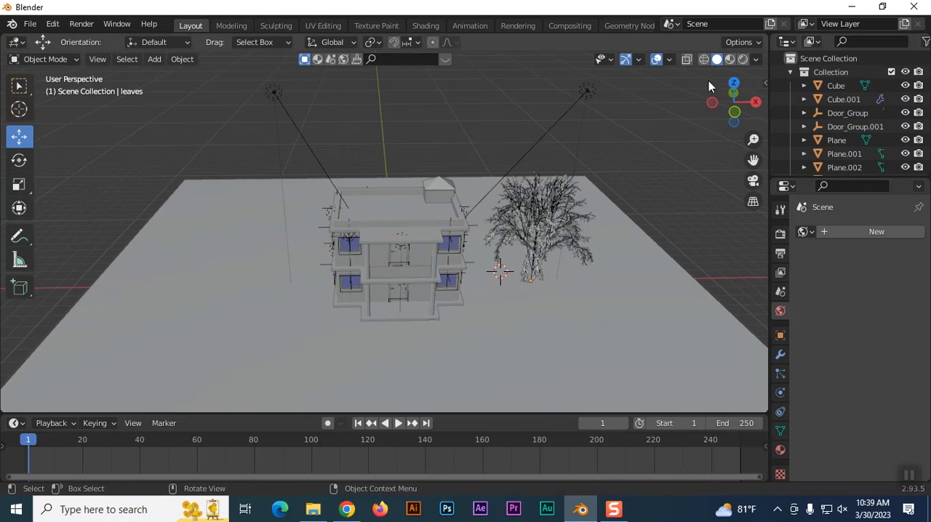
pyautogui.click(742, 59)
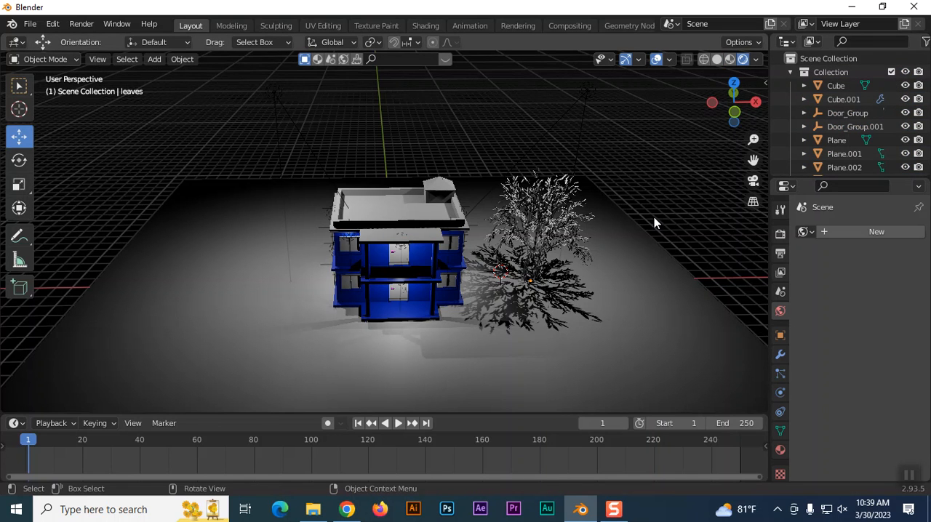
# Give the leaves a new material with a dark green base color, using hue 0.334 and saturation 1.000.
pyautogui.click(563, 239)
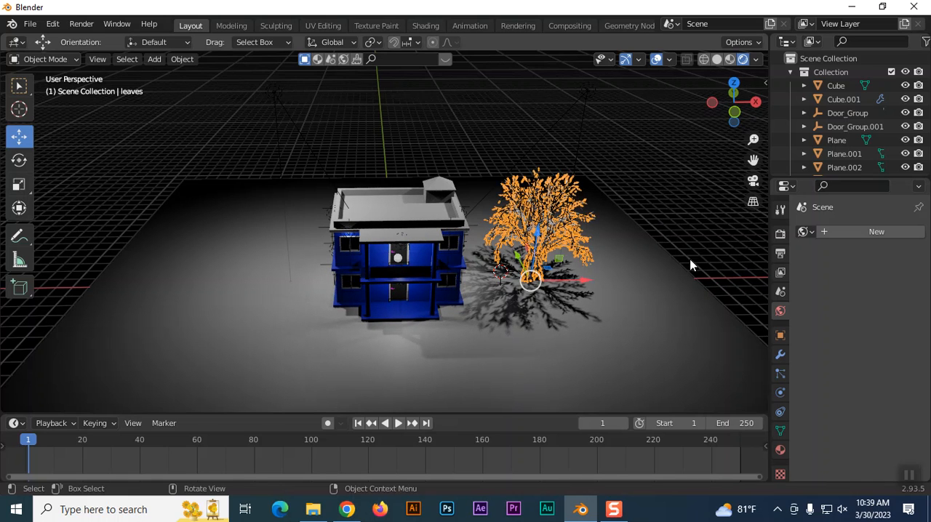
pyautogui.click(780, 450)
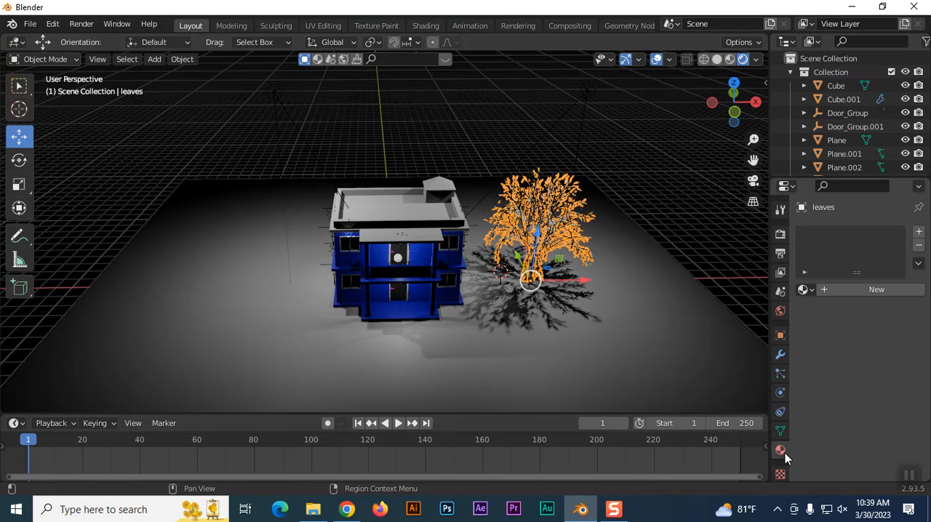
pyautogui.click(918, 231)
pyautogui.click(854, 294)
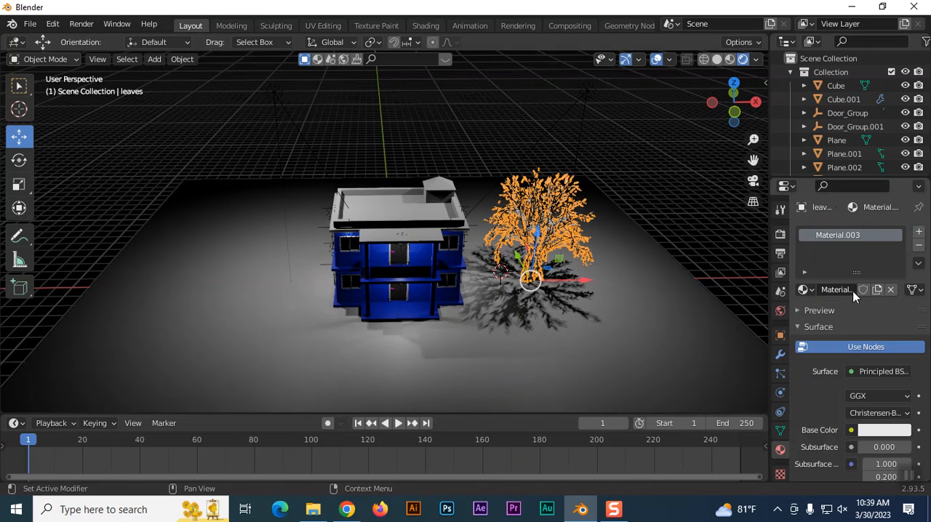
pyautogui.click(873, 432)
pyautogui.moveTo(849, 288)
pyautogui.mouseDown()
pyautogui.moveTo(804, 248)
pyautogui.moveTo(797, 257)
pyautogui.mouseUp()
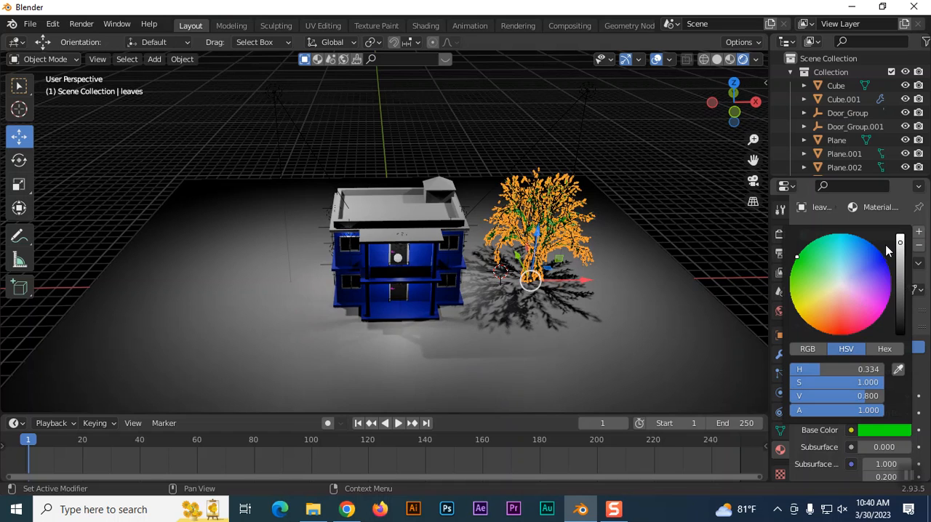
pyautogui.moveTo(901, 245); pyautogui.dragTo(900, 305)
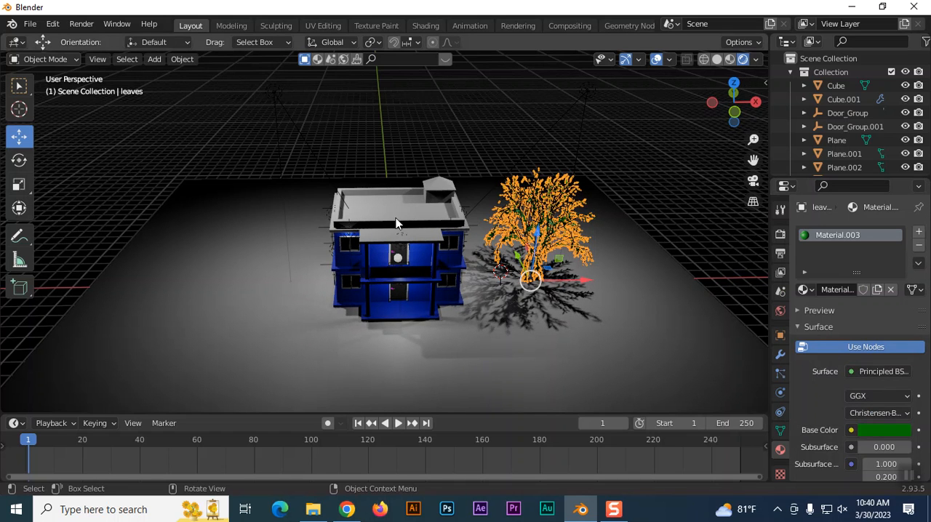
pyautogui.press('Tab')
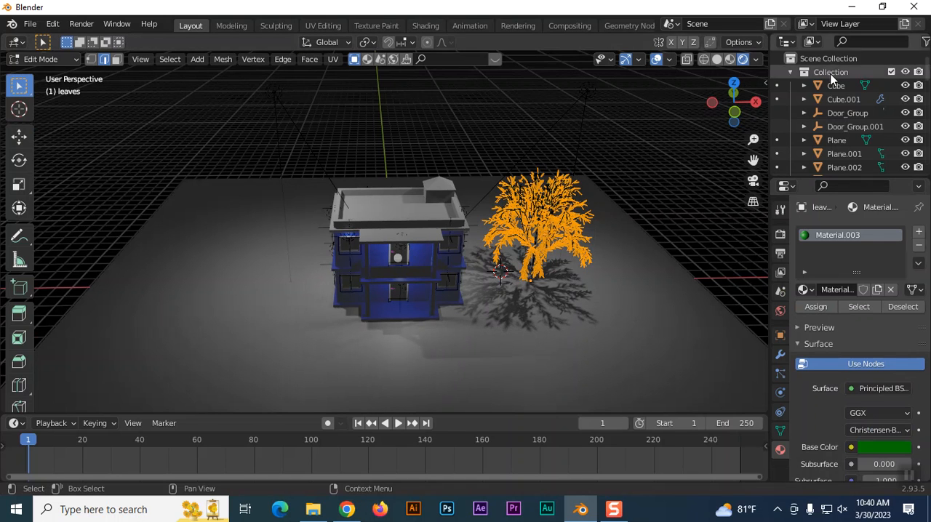
pyautogui.click(48, 61)
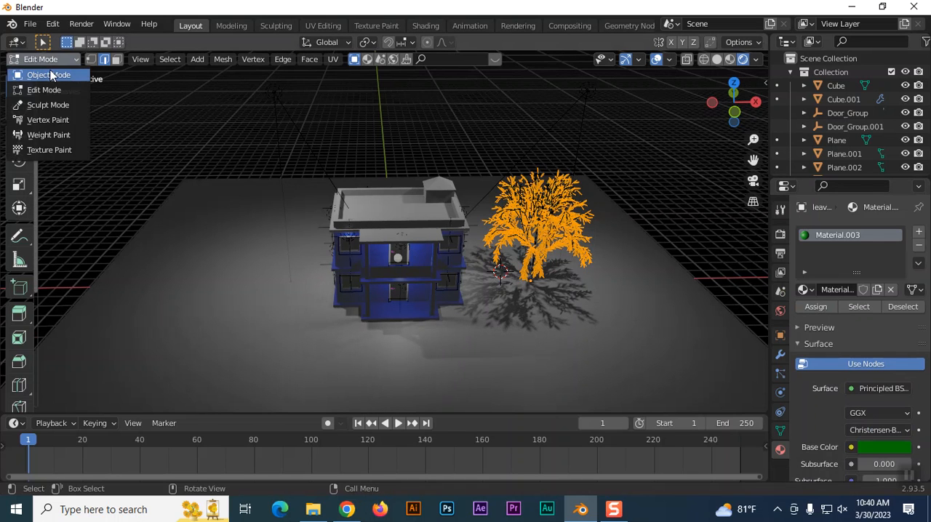
pyautogui.click(50, 70)
# Deselect the leaves, play the animation to check the green tree beside the house, and return to the first frame.
pyautogui.click(687, 231)
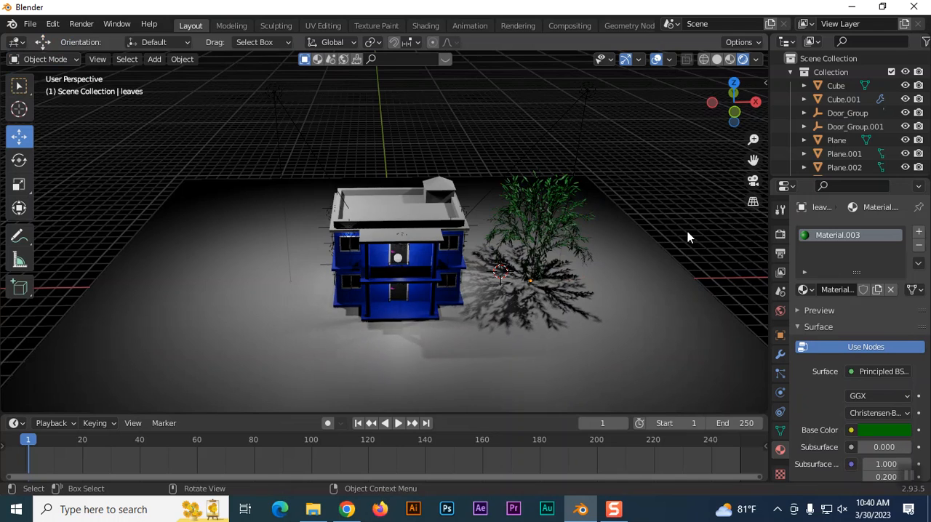
pyautogui.scroll(4, 689, 254)
pyautogui.scroll(-3, 696, 272)
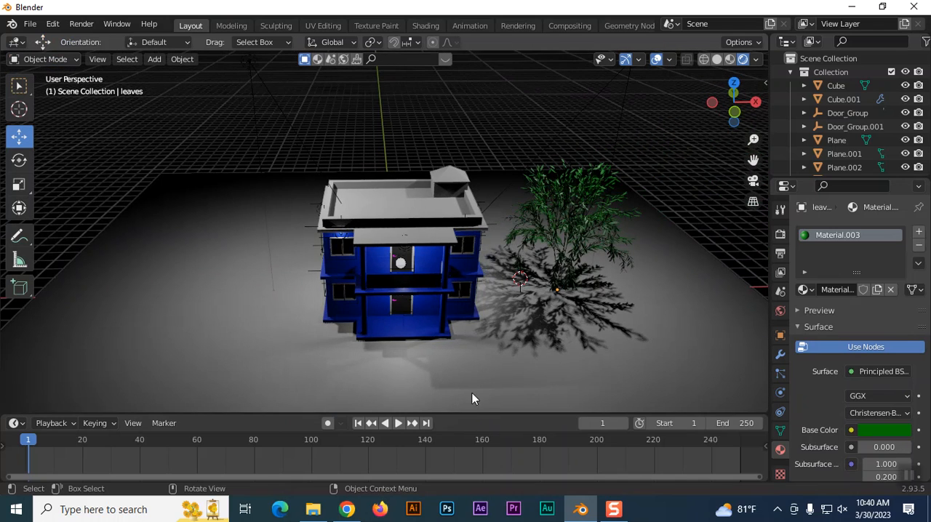
pyautogui.click(398, 424)
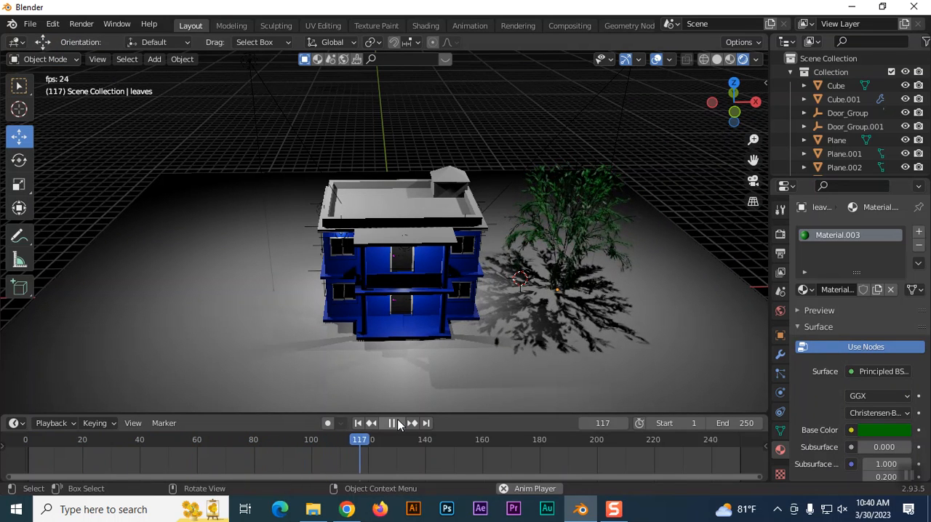
pyautogui.click(390, 425)
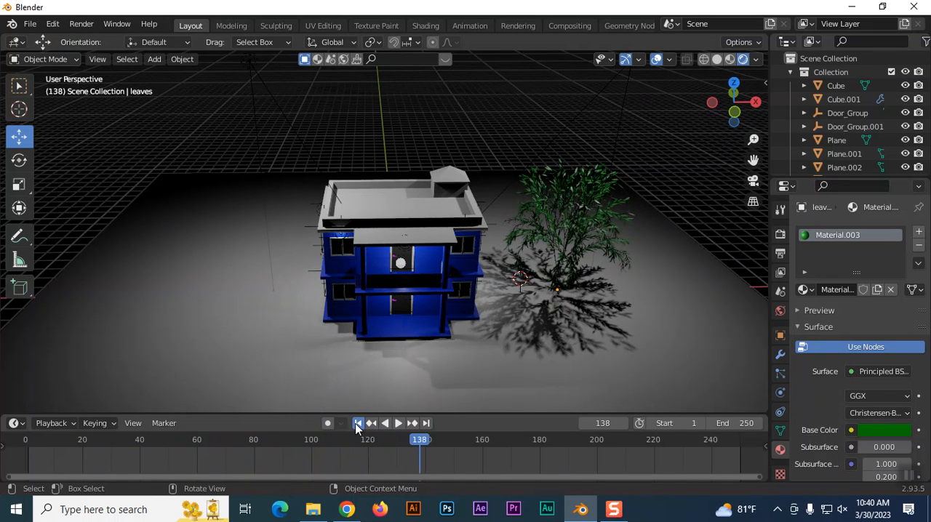
pyautogui.click(357, 424)
# Inspect the house, tree and Spot.001 light from several angles and switch the viewport to Material Preview shading.
pyautogui.scroll(-3, 676, 213)
pyautogui.moveTo(656, 255); pyautogui.dragTo(509, 245, button='middle')
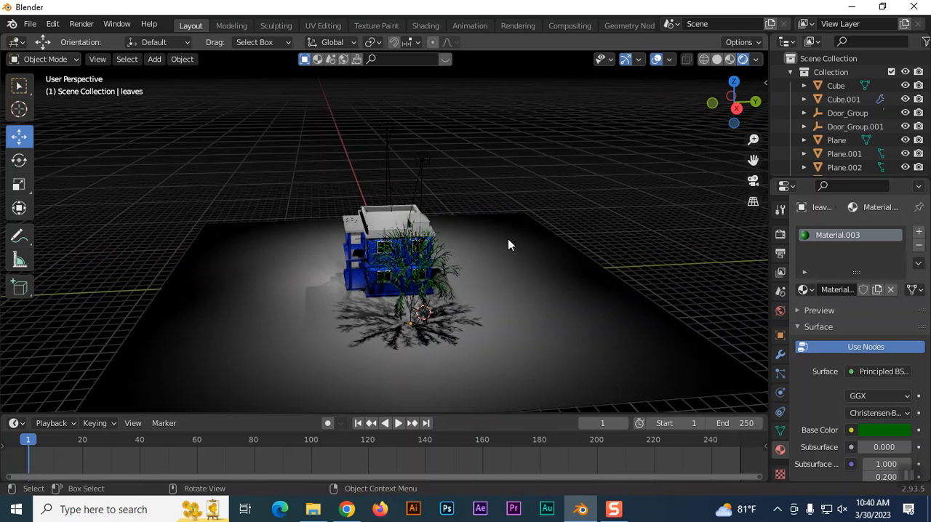
pyautogui.scroll(-2, 507, 240)
pyautogui.scroll(-1, 636, 257)
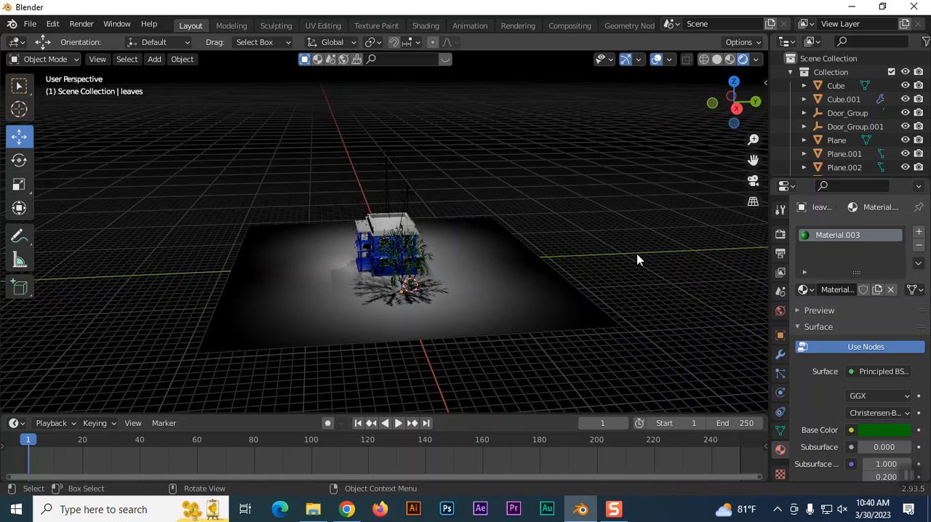
pyautogui.scroll(2, 637, 259)
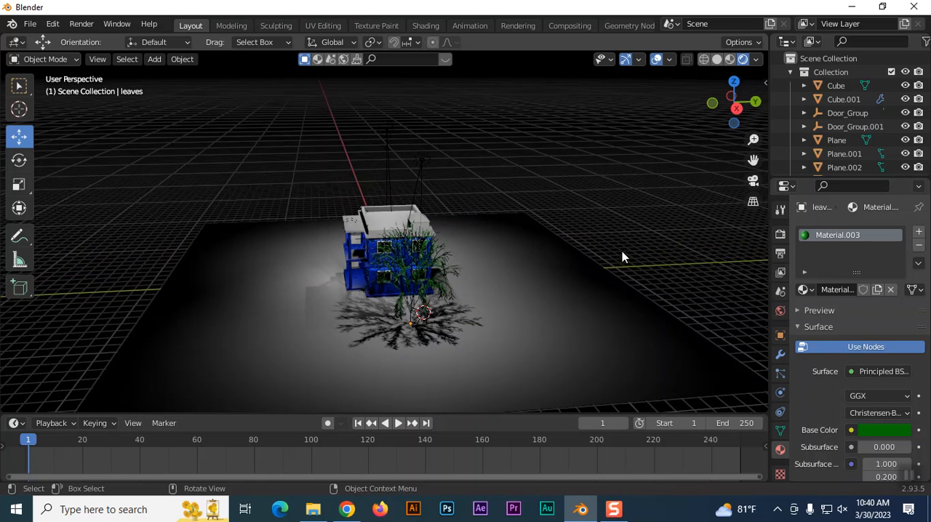
pyautogui.click(424, 160)
pyautogui.scroll(-2, 582, 264)
pyautogui.moveTo(582, 264); pyautogui.dragTo(627, 278, button='middle')
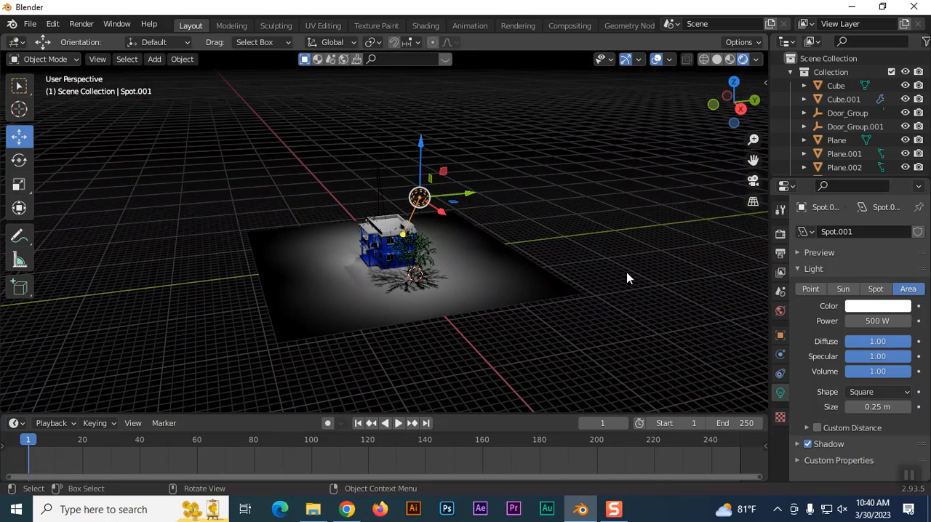
pyautogui.press('KP_1')
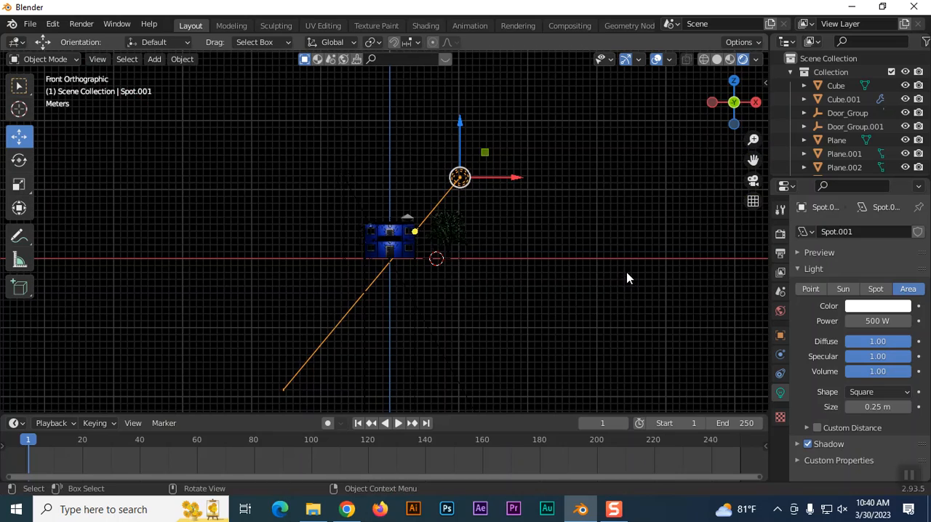
pyautogui.click(730, 62)
pyautogui.moveTo(637, 222); pyautogui.dragTo(532, 273, button='middle')
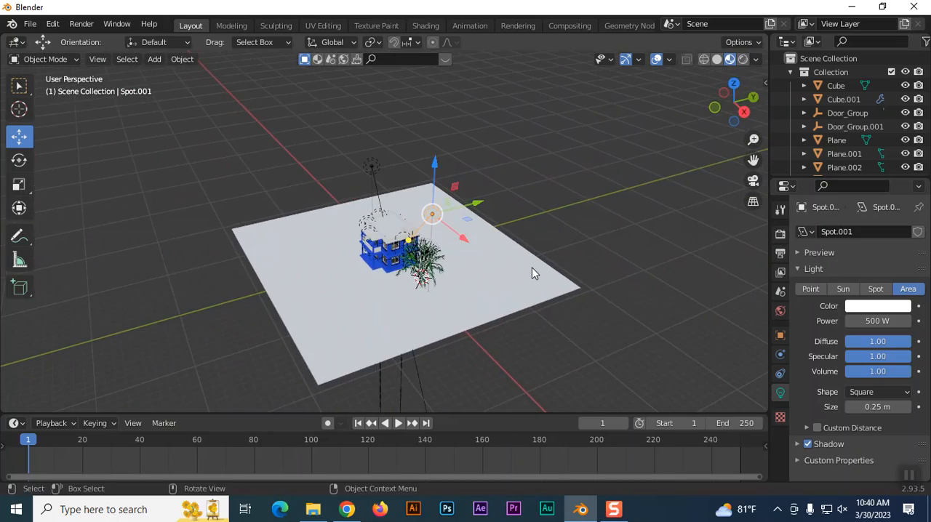
# In the right orthographic view, place the 3D cursor above and in front of the house and add a camera there.
pyautogui.press('KP_3')
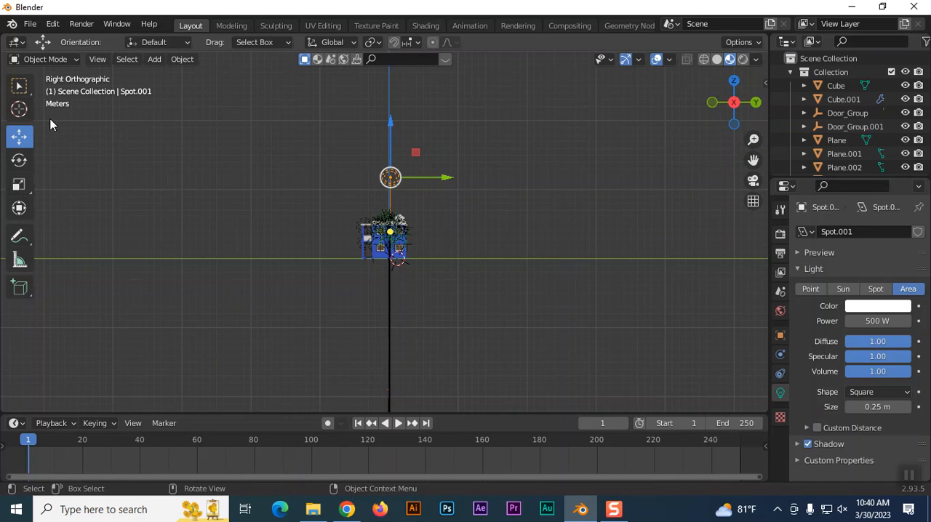
pyautogui.click(19, 109)
pyautogui.click(279, 172)
pyautogui.hotkey('shift', 'a')
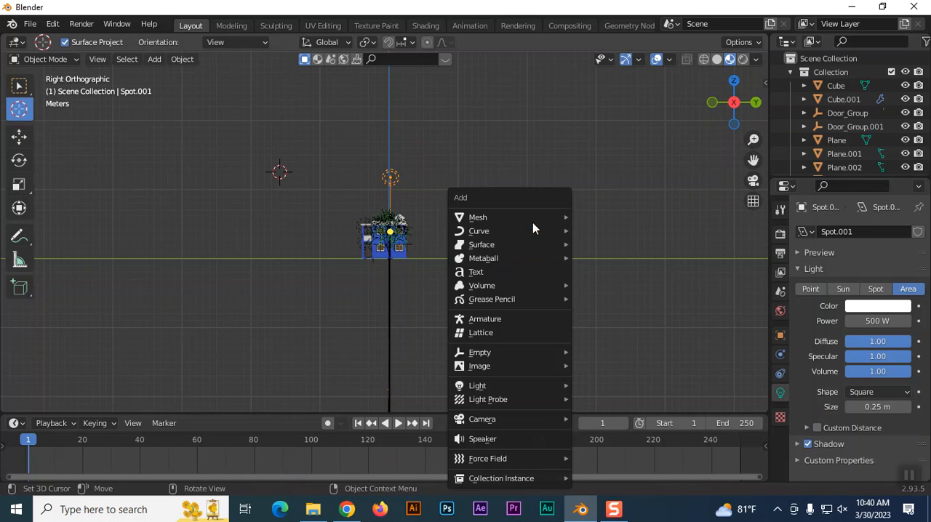
pyautogui.moveTo(525, 419)
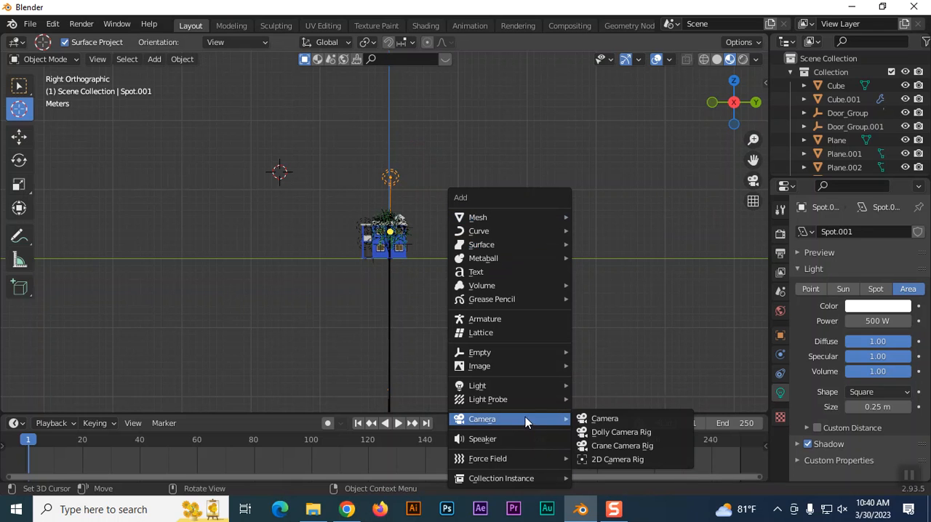
pyautogui.click(606, 420)
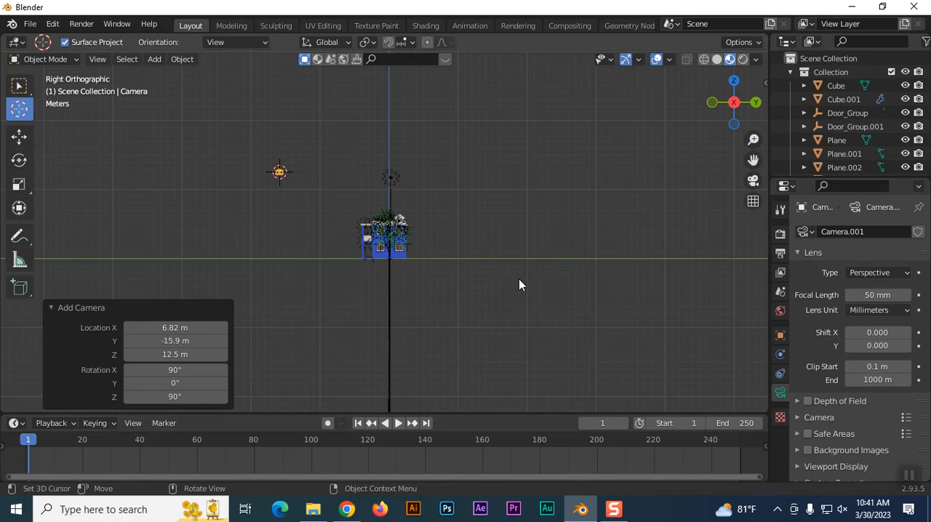
# In the top view, scale the camera up by about 2.52 and move it about -5.23 m along the X axis.
pyautogui.press('KP_7')
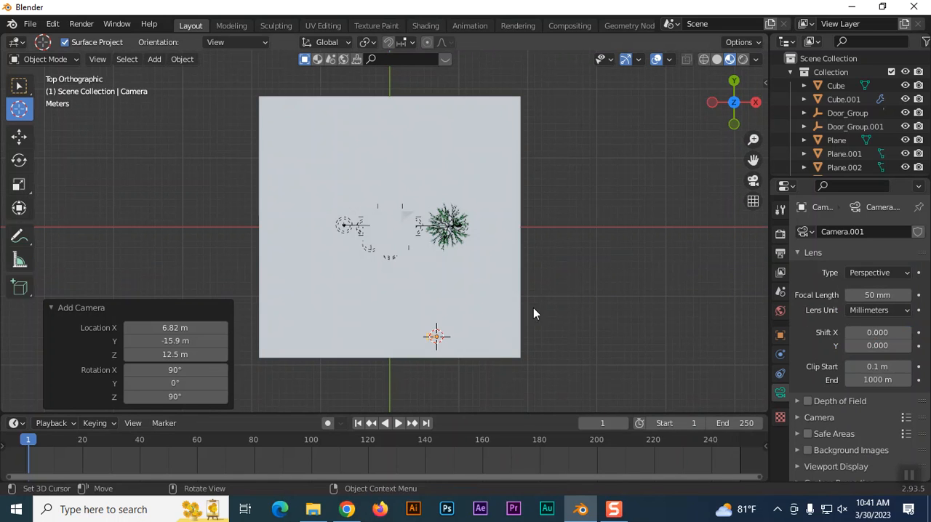
pyautogui.press('s')
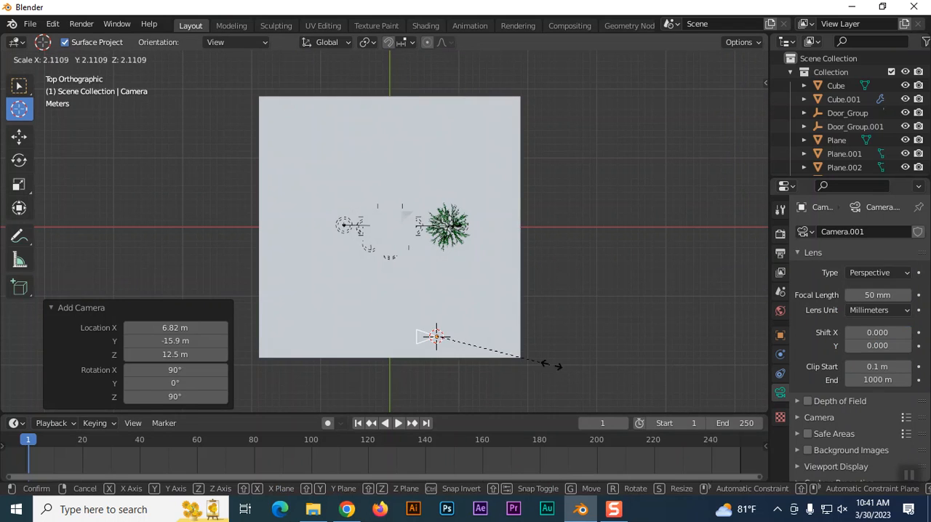
pyautogui.click(564, 369)
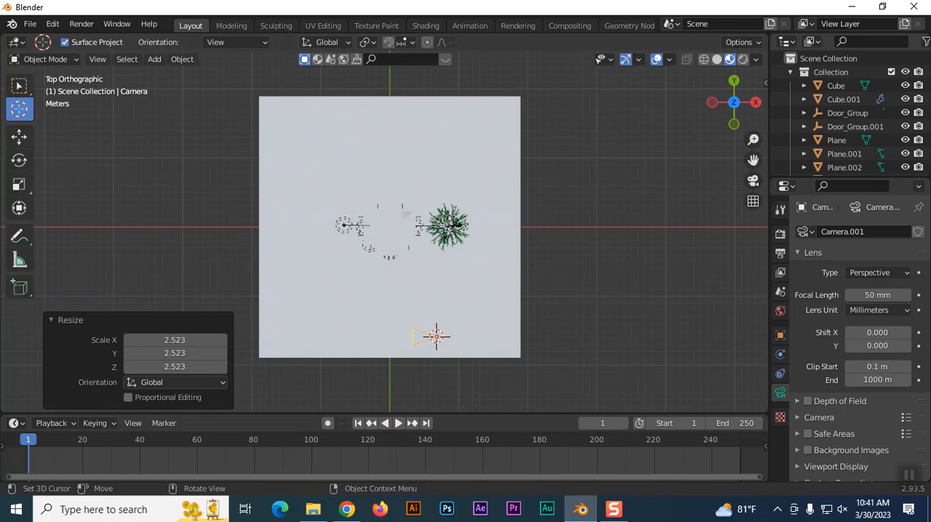
pyautogui.click(19, 136)
pyautogui.moveTo(492, 342); pyautogui.dragTo(453, 341)
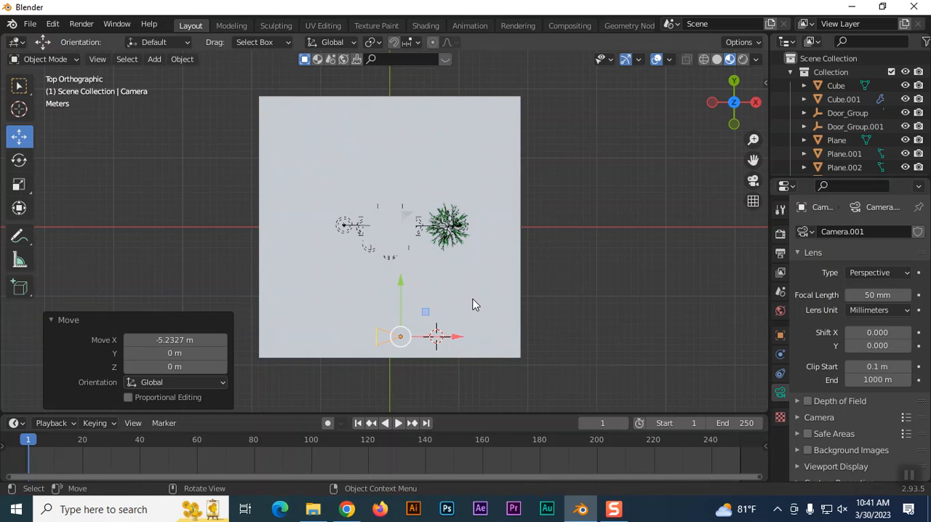
# In the top view, rotate the camera 90° about the Z axis so it points toward the house.
pyautogui.press('r')
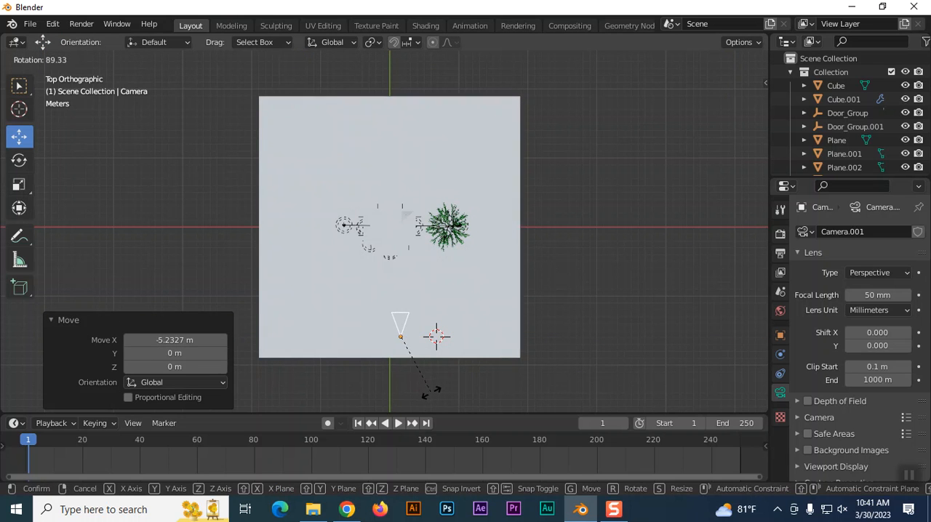
pyautogui.click(427, 395)
pyautogui.click(186, 353)
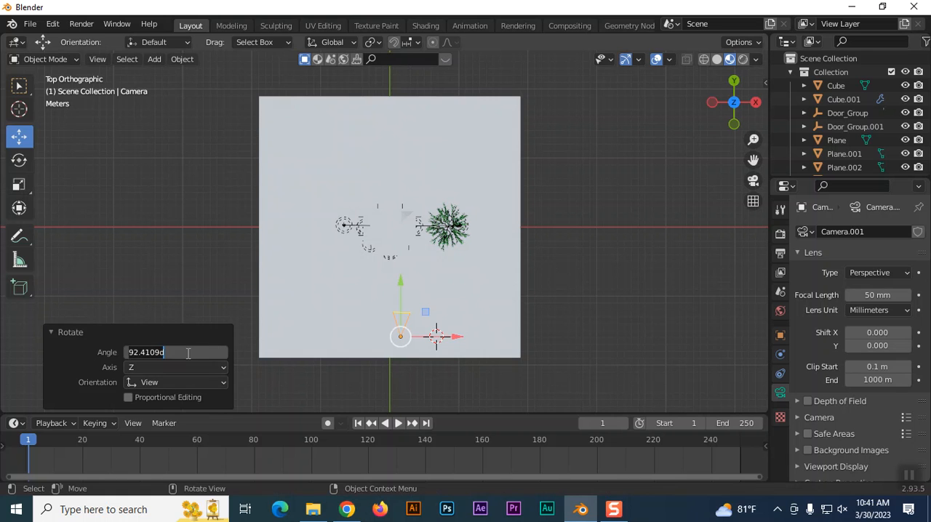
pyautogui.write('90')
pyautogui.press('Return')
# In the right orthographic view, tilt the camera 30° downward toward the house.
pyautogui.press('KP_3')
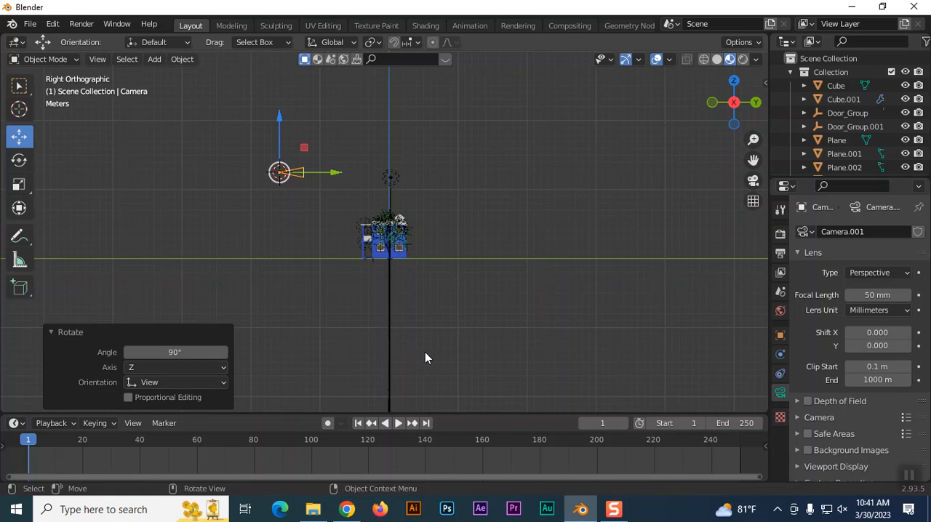
pyautogui.press('r')
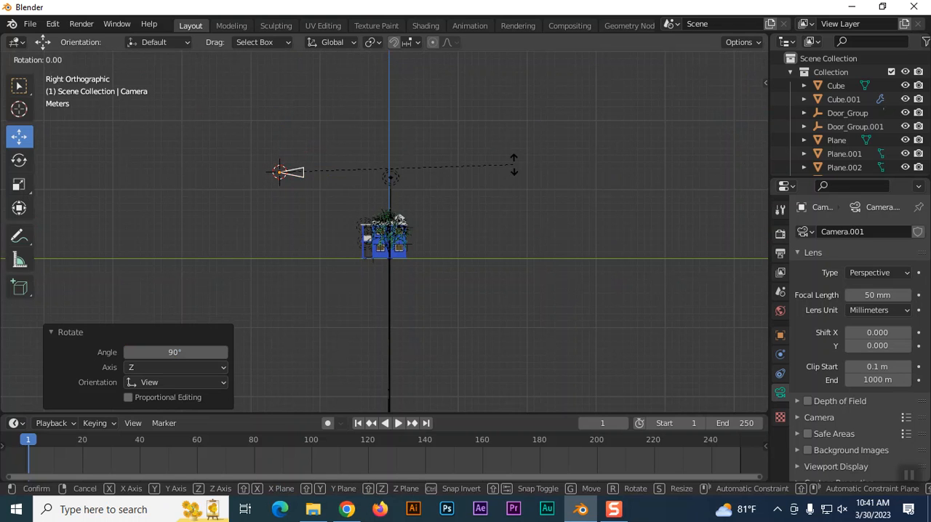
pyautogui.click(500, 290)
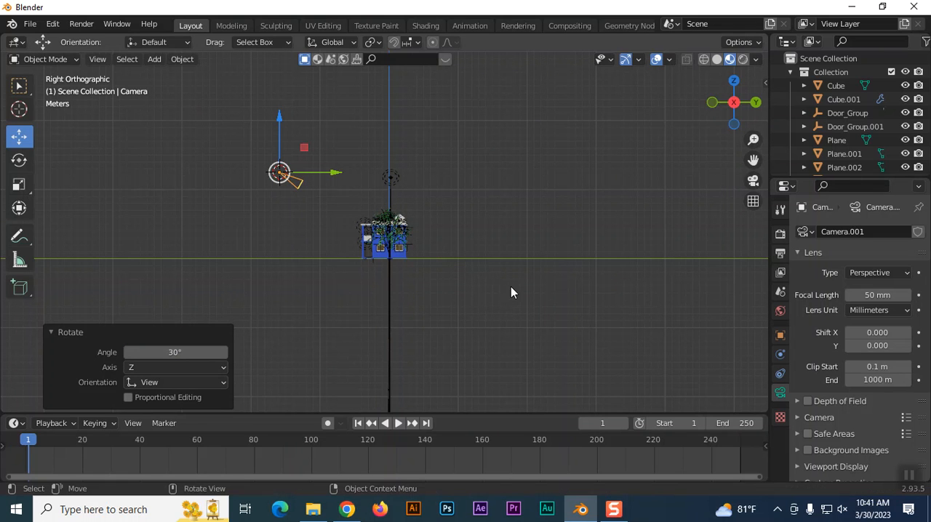
# Look through the camera, lock it to the view, and reframe it so the whole house and tree fit inside the frame.
pyautogui.press('KP_0')
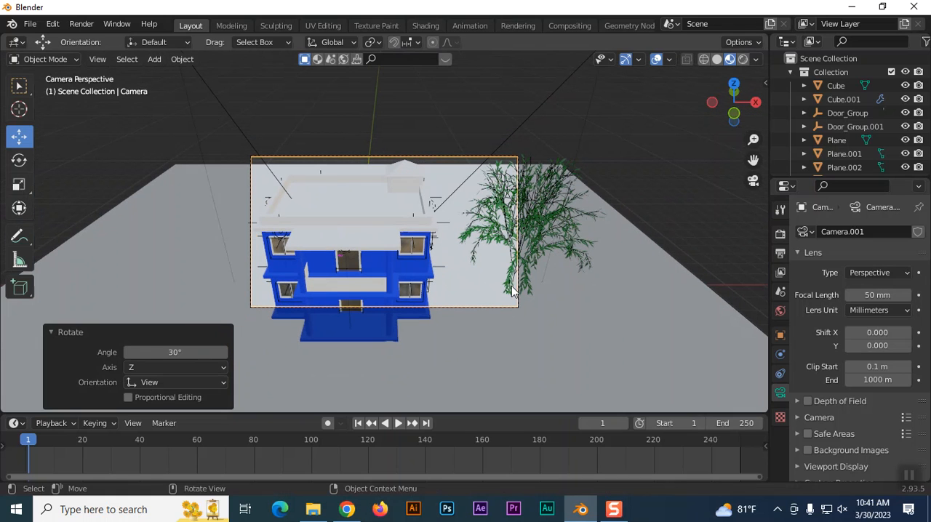
pyautogui.press('n')
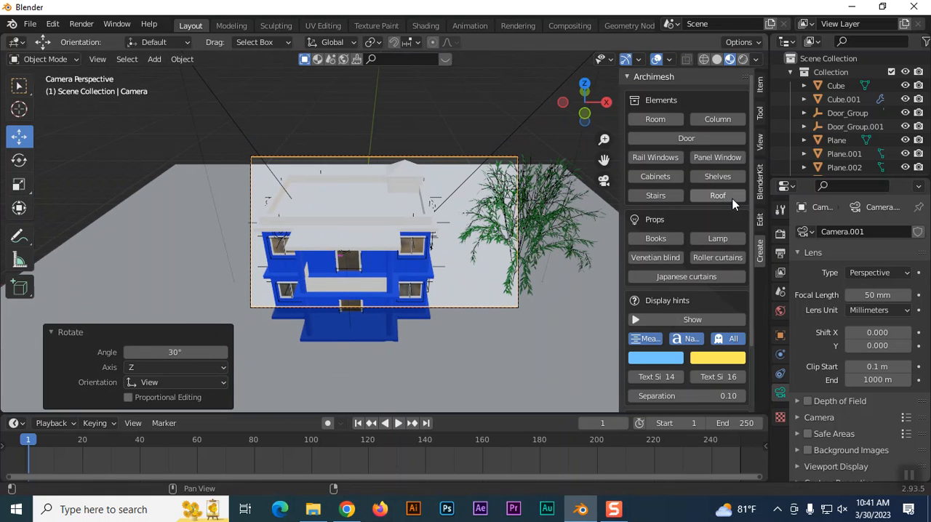
pyautogui.click(761, 144)
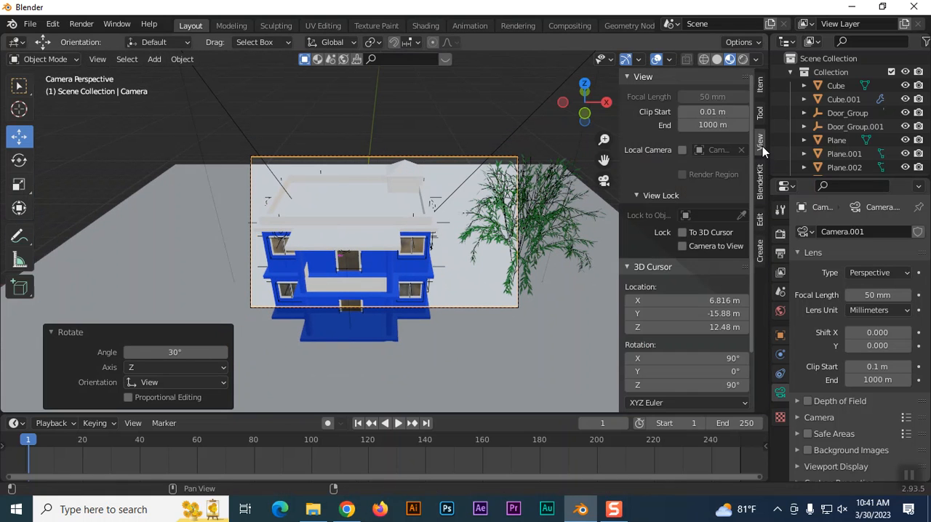
pyautogui.click(684, 245)
pyautogui.scroll(-4, 587, 300)
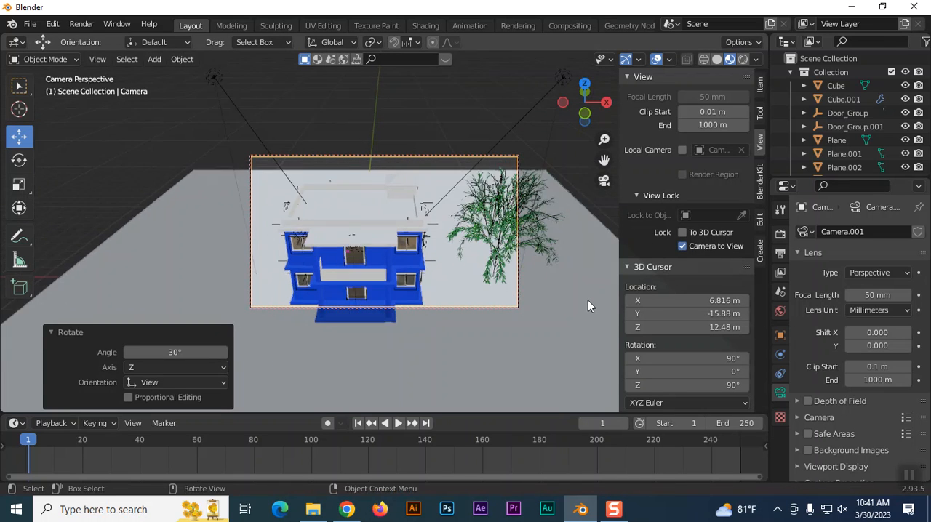
pyautogui.moveTo(562, 314); pyautogui.dragTo(583, 322, button='middle')
pyautogui.keyDown('shift'); pyautogui.moveTo(583, 325); pyautogui.dragTo(564, 345, button='middle'); pyautogui.keyUp('shift')
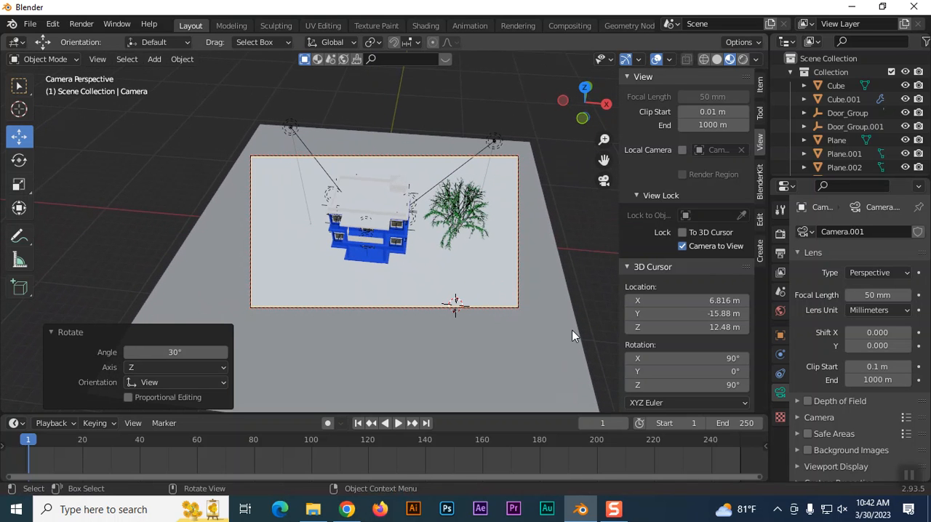
pyautogui.moveTo(572, 332); pyautogui.dragTo(569, 314, button='middle')
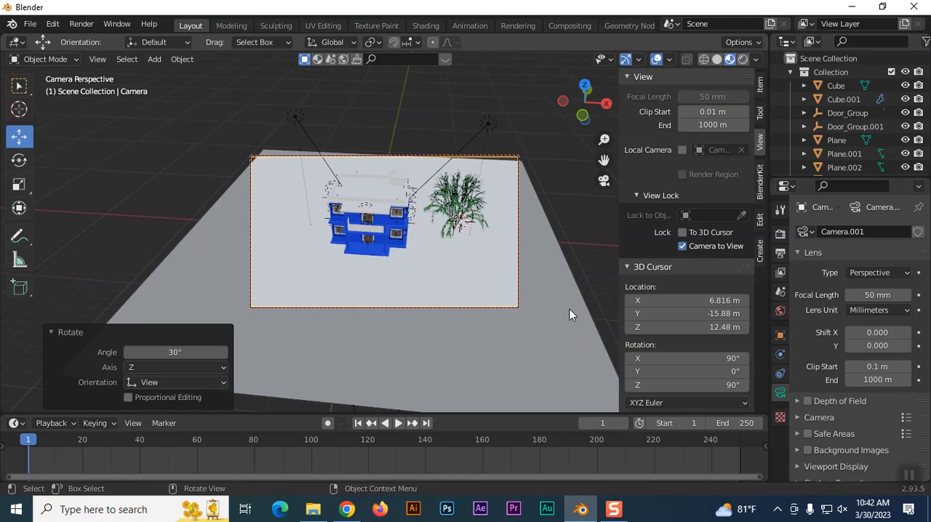
# Select the ground plane, move it along the positive Y axis in the top view, and return to the camera view.
pyautogui.press('KP_3')
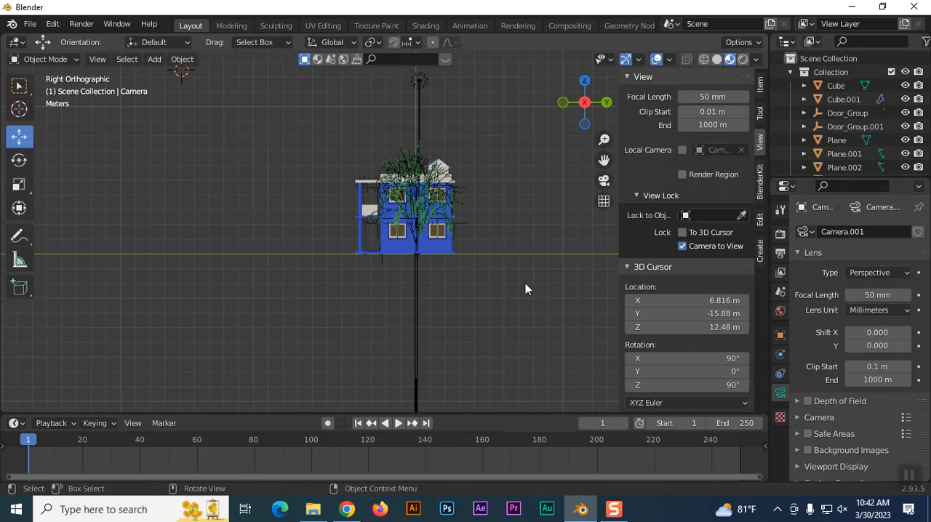
pyautogui.moveTo(525, 290); pyautogui.dragTo(528, 326, button='middle')
pyautogui.click(522, 322)
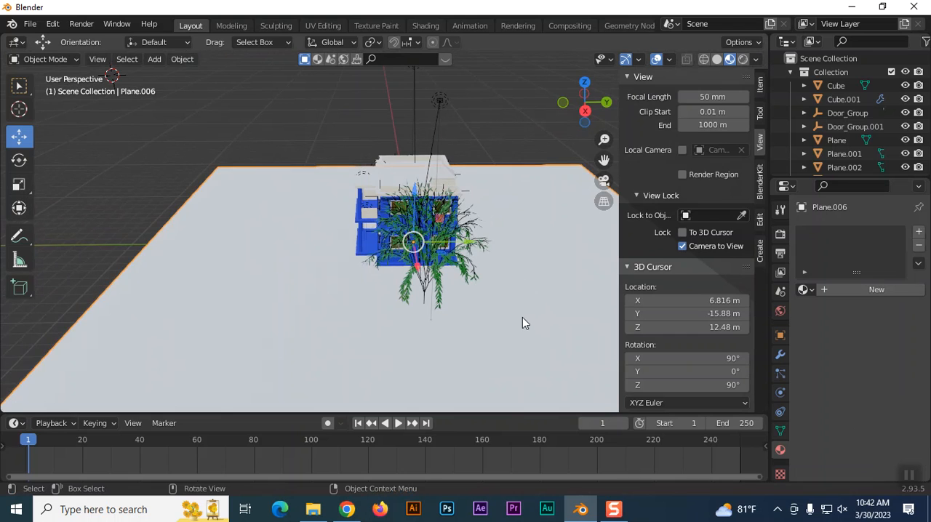
pyautogui.scroll(-4, 522, 318)
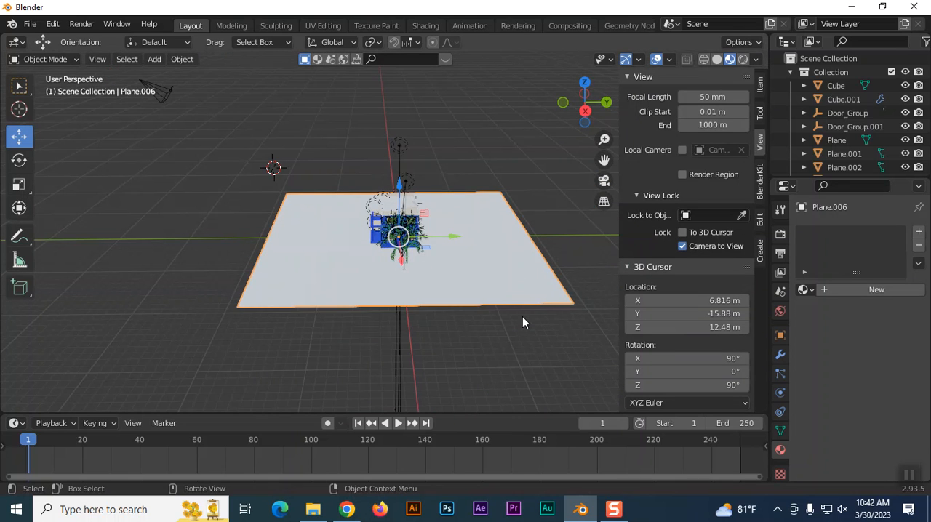
pyautogui.press('KP_7')
pyautogui.moveTo(372, 161); pyautogui.dragTo(373, 126)
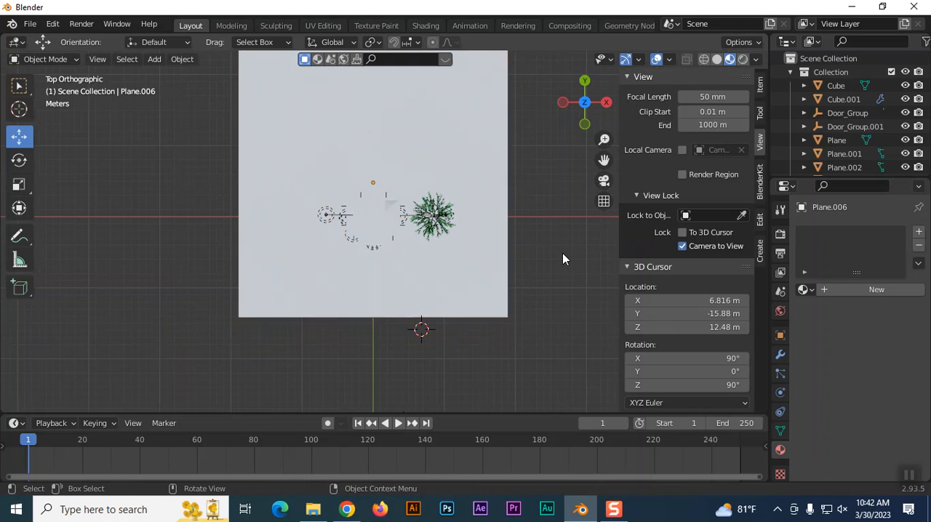
pyautogui.press('KP_0')
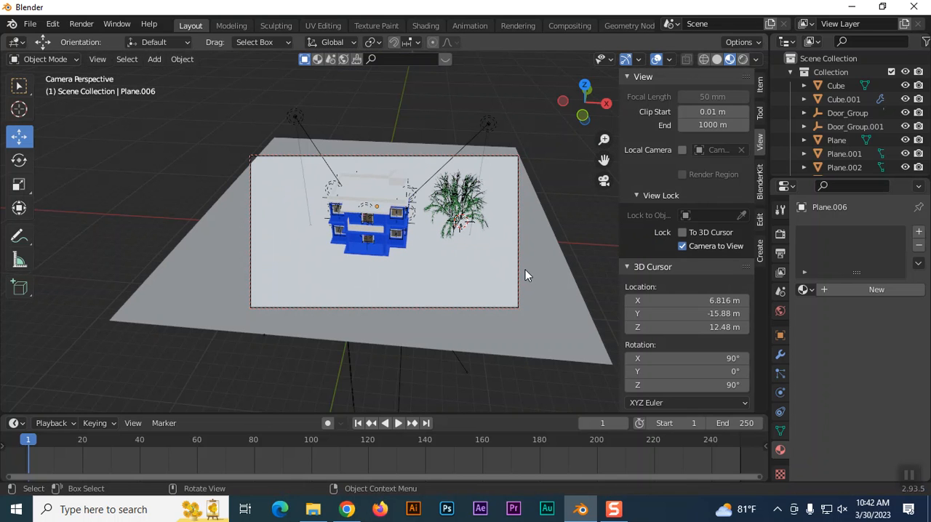
# Scale the ground plane up by 1.095 and deselect it.
pyautogui.click(572, 327)
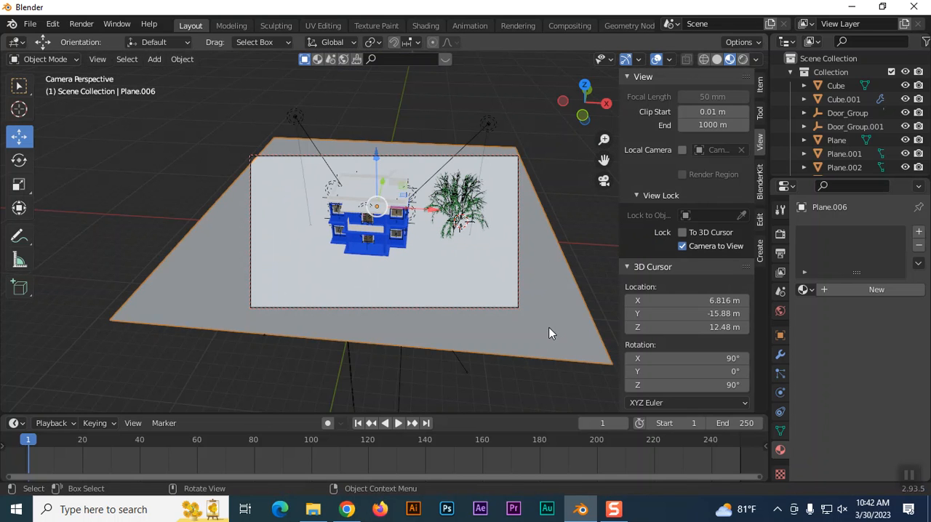
pyautogui.press('s')
pyautogui.click(568, 339)
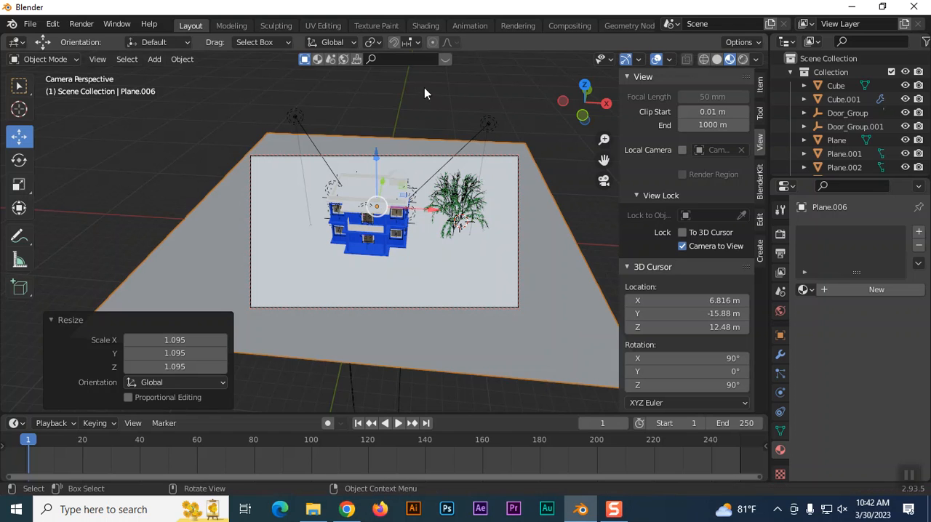
pyautogui.click(436, 104)
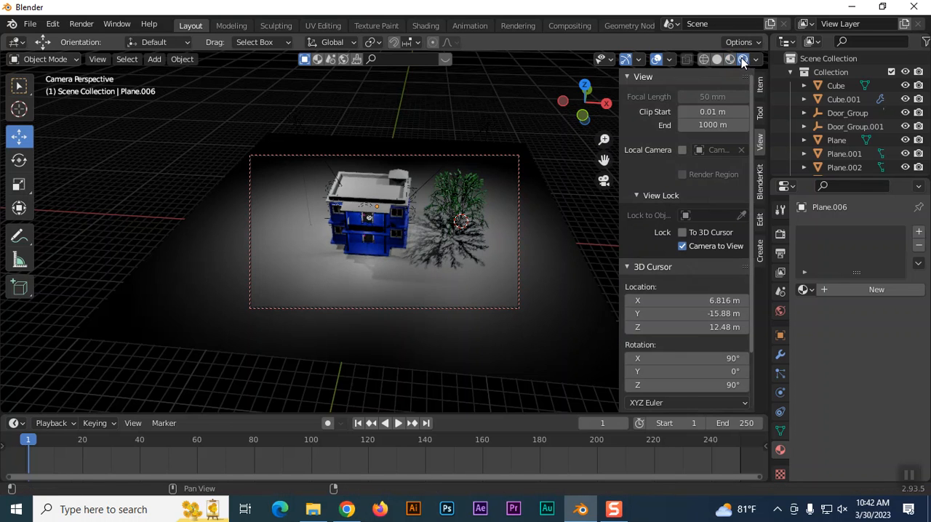
# Switch the viewport to Rendered shading, start rendering the animation, and close the render window after checking the full frame.
pyautogui.click(743, 59)
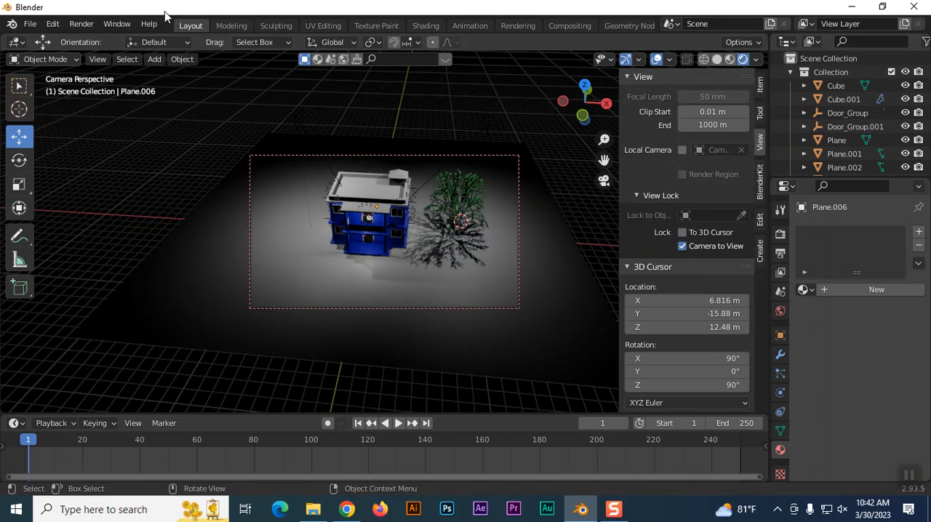
pyautogui.click(82, 24)
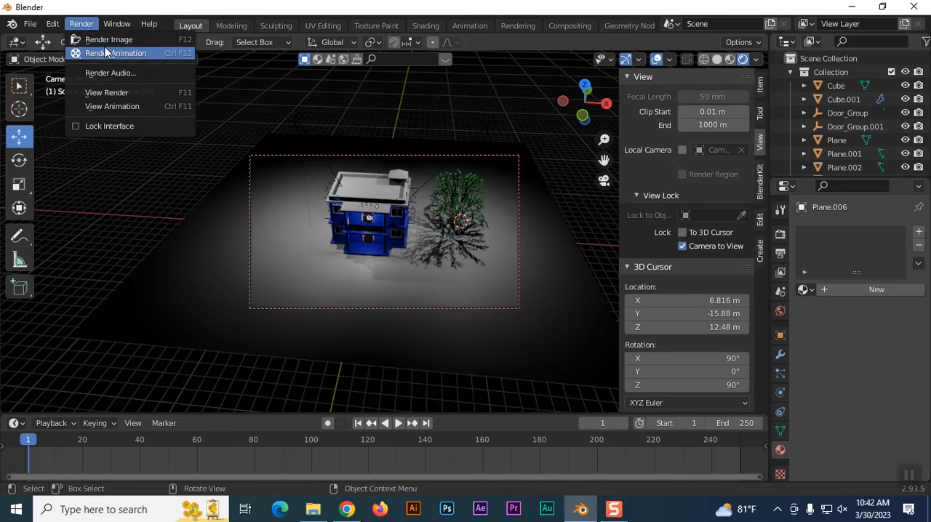
pyautogui.click(107, 53)
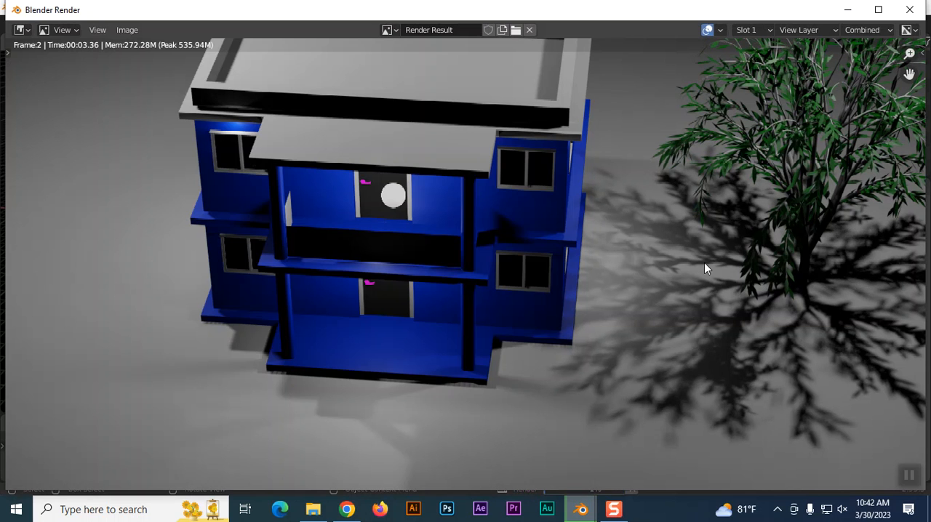
pyautogui.press('Home')
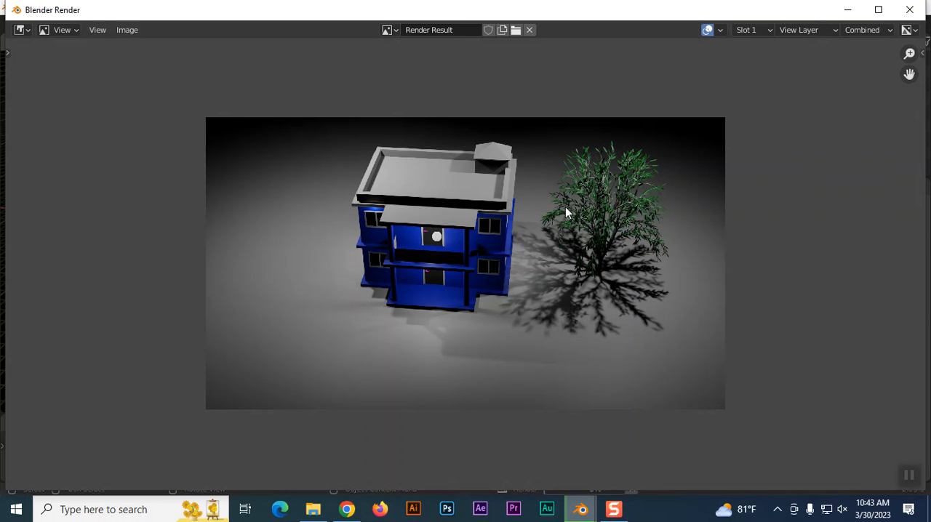
pyautogui.click(909, 9)
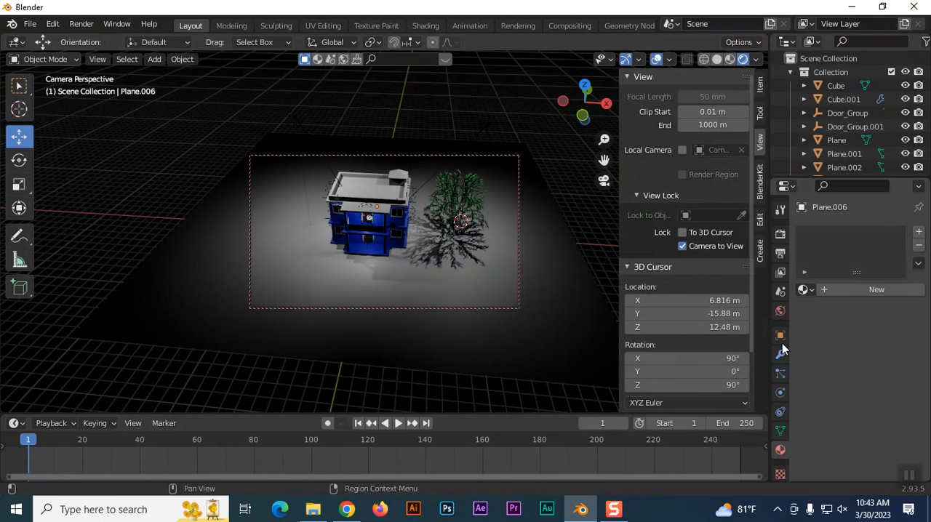
# Hide the viewport sidebar and browse to the Desktop folder for the render output path.
pyautogui.click(780, 254)
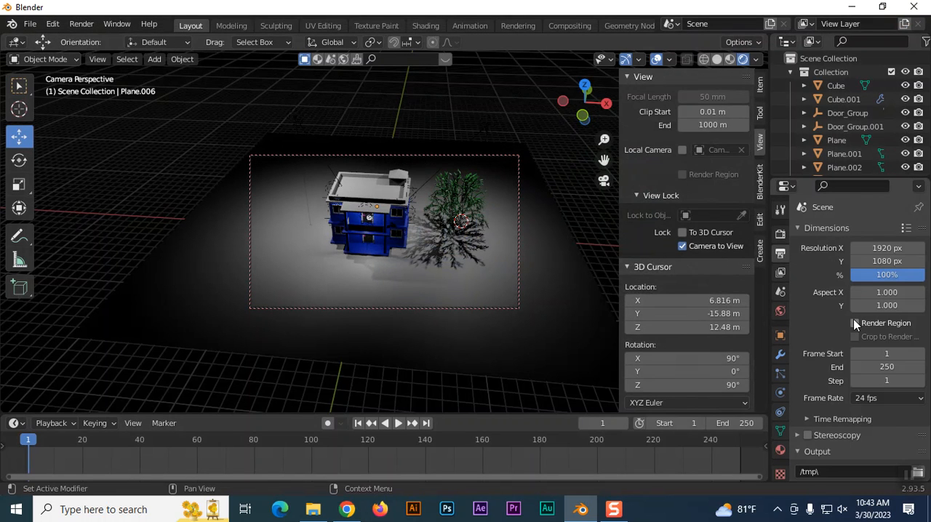
pyautogui.scroll(-1, 855, 326)
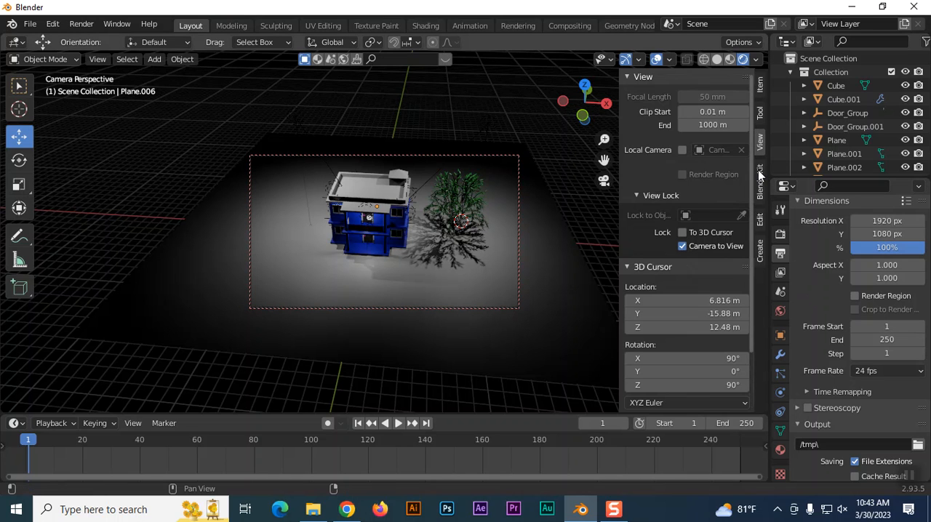
pyautogui.press('n')
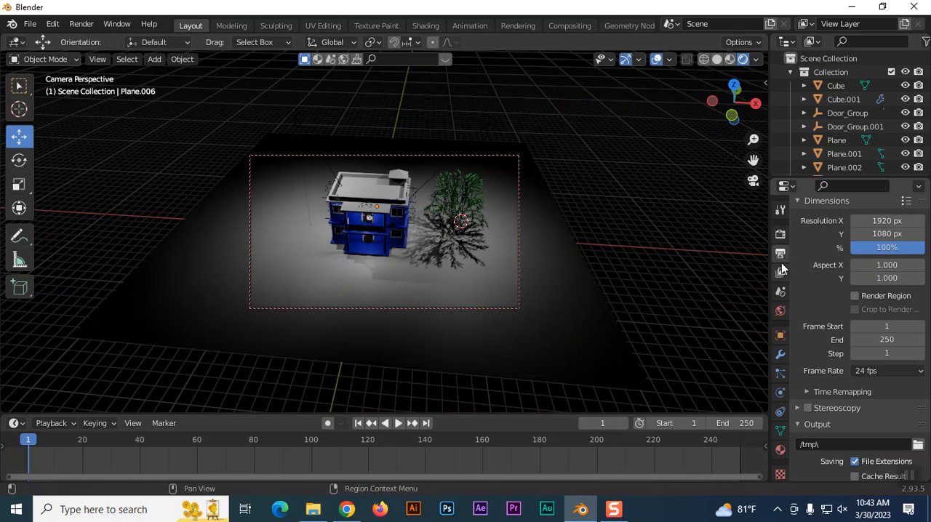
pyautogui.scroll(-5, 857, 327)
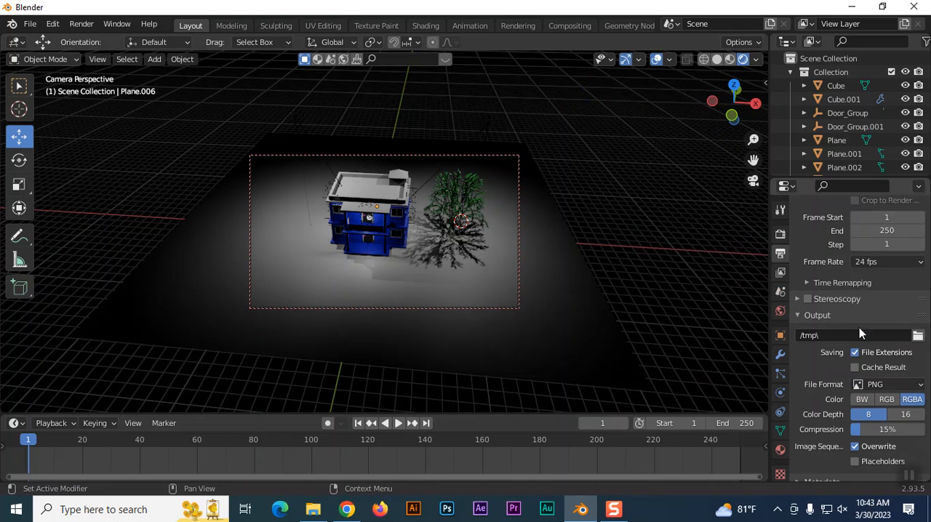
pyautogui.click(917, 311)
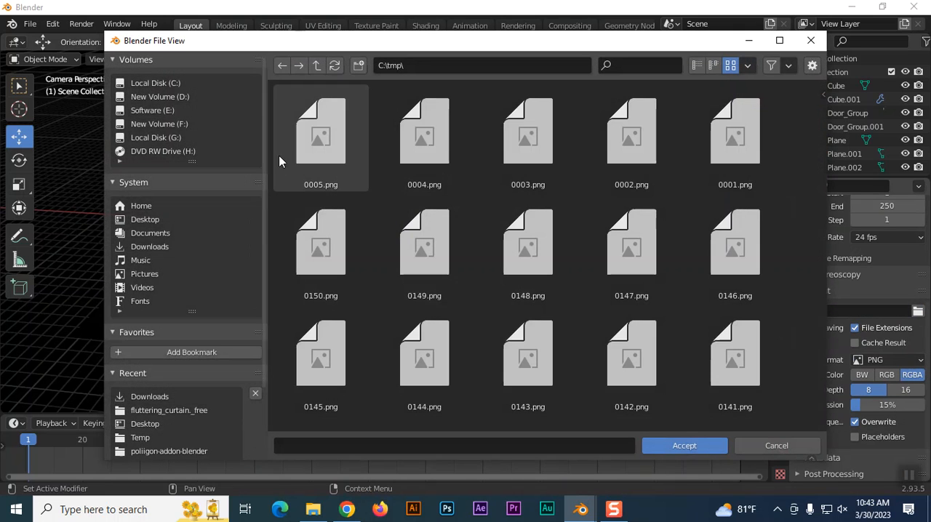
pyautogui.click(149, 218)
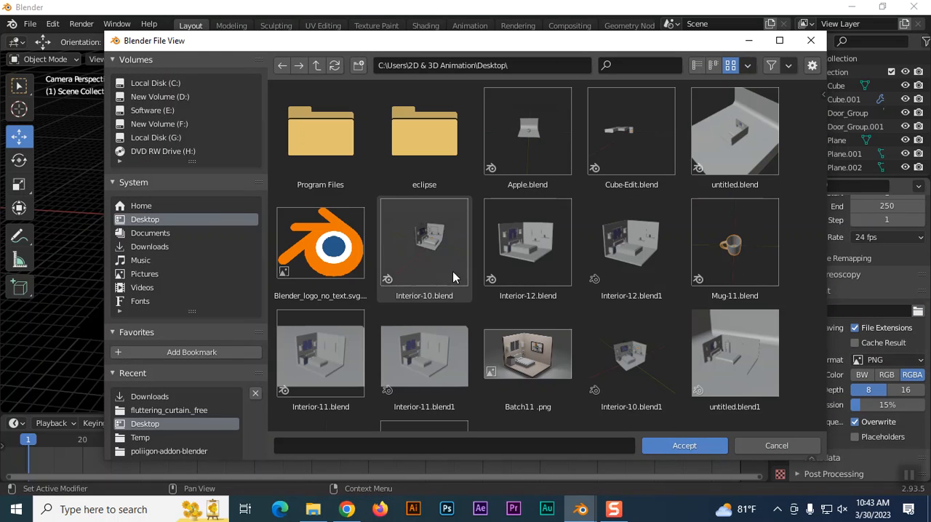
# Name the render output file House and accept the Desktop output path.
pyautogui.click(380, 444)
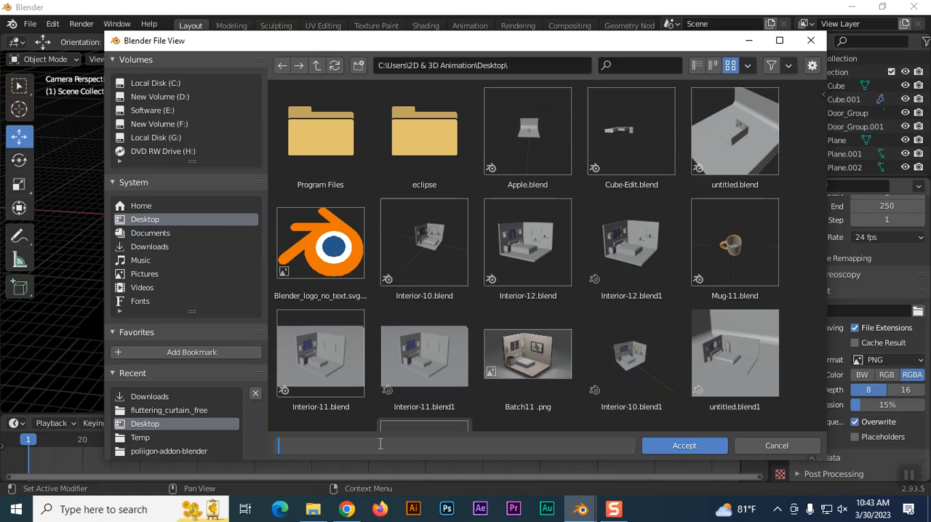
pyautogui.write('Interio')
pyautogui.press('BackSpace')
pyautogui.press('BackSpace')
pyautogui.press('BackSpace')
pyautogui.press('BackSpace')
pyautogui.press('BackSpace')
pyautogui.press('BackSpace')
pyautogui.press('BackSpace')
pyautogui.write('H')
pyautogui.write('use')
pyautogui.press('BackSpace')
pyautogui.press('BackSpace')
pyautogui.press('BackSpace')
pyautogui.write('ouse')
pyautogui.click(670, 448)
pyautogui.click(669, 449)
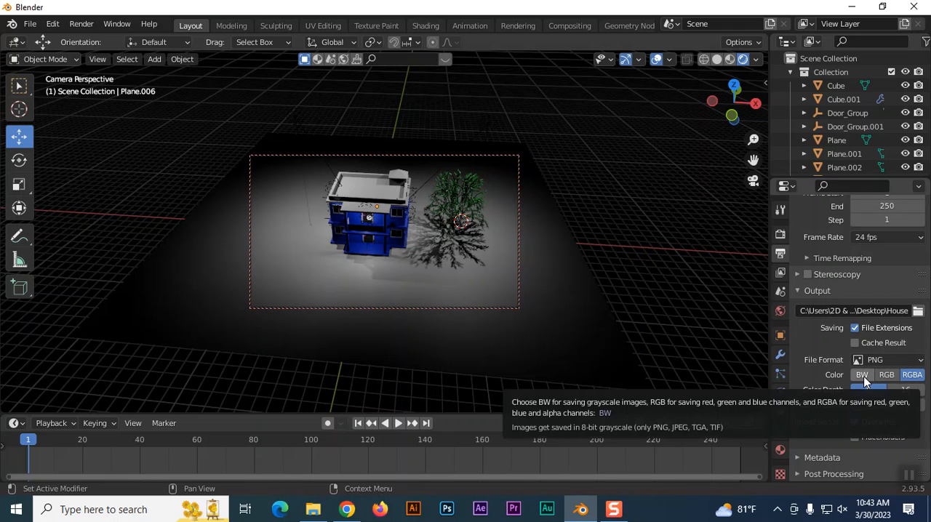
# Set the render output file format to FFmpeg Video and check the available encoding presets.
pyautogui.click(897, 360)
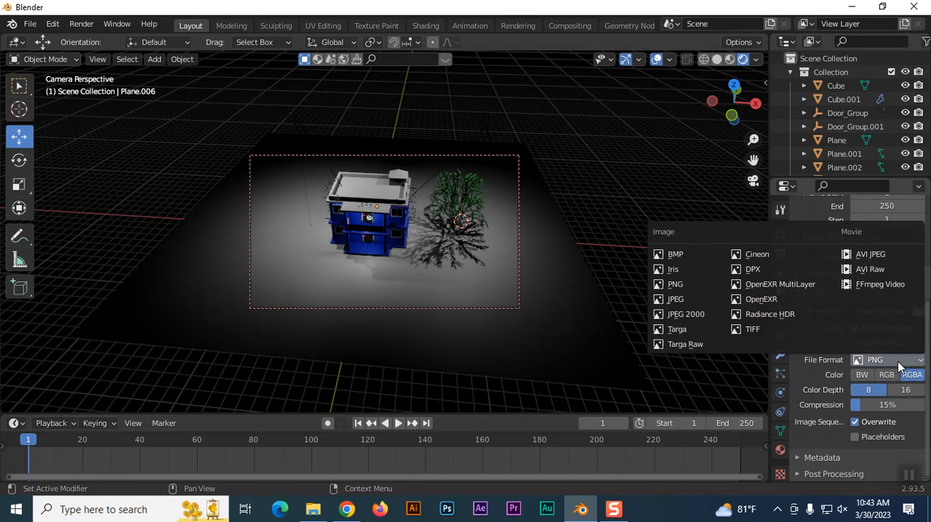
pyautogui.click(878, 284)
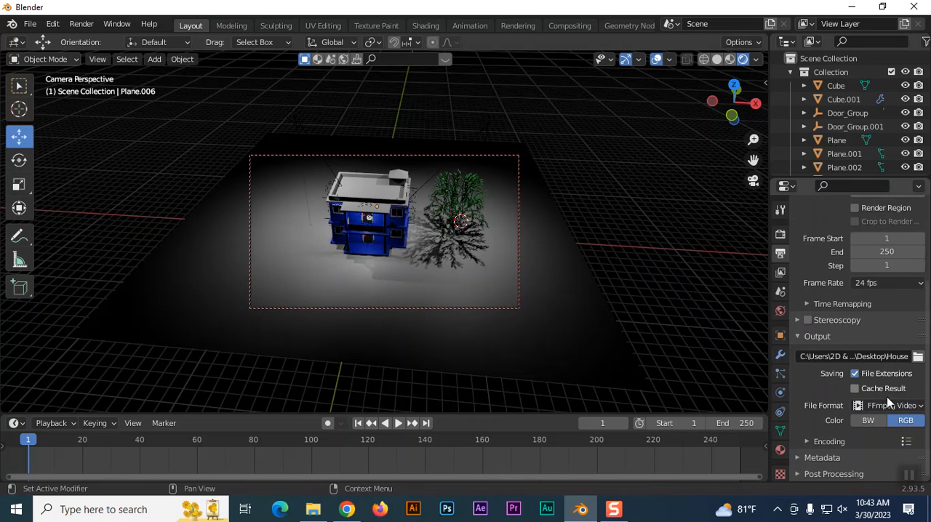
pyautogui.click(906, 441)
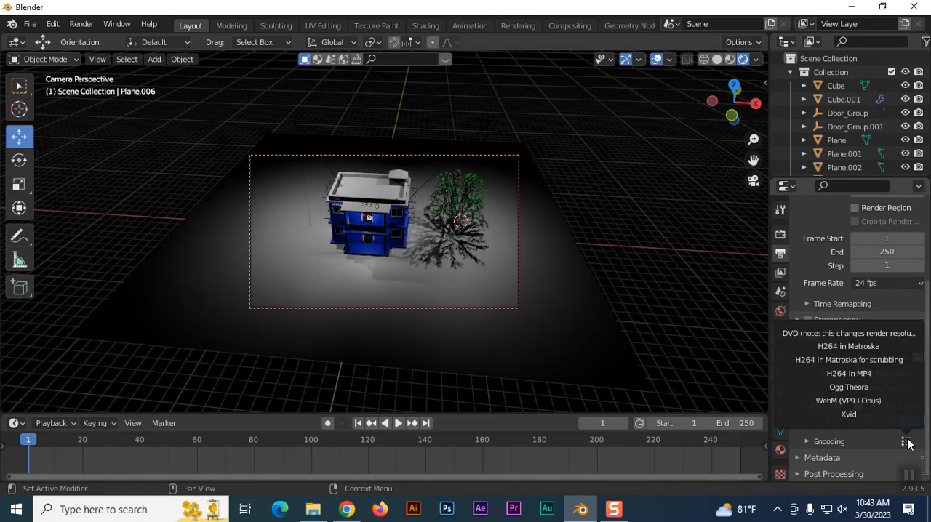
pyautogui.click(907, 442)
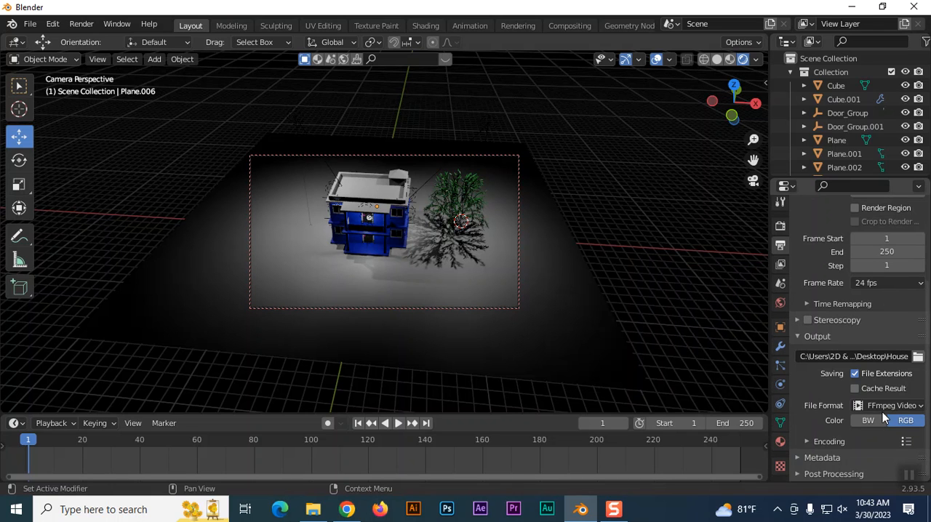
# Examine the Metadata and Post Processing output settings, keeping Scene as the metadata input.
pyautogui.click(798, 457)
pyautogui.scroll(-4, 837, 444)
pyautogui.click(896, 371)
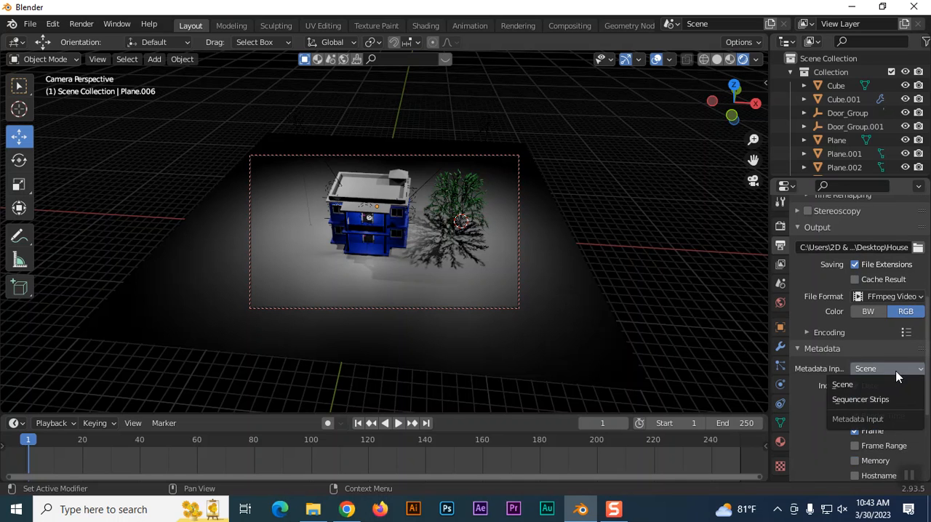
pyautogui.click(896, 384)
pyautogui.scroll(-5, 881, 436)
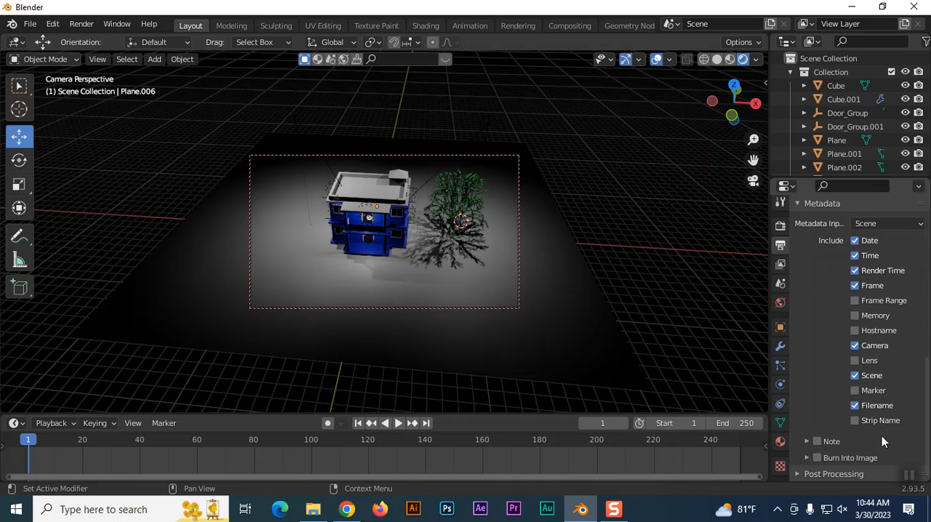
pyautogui.click(803, 474)
pyautogui.scroll(-2, 836, 451)
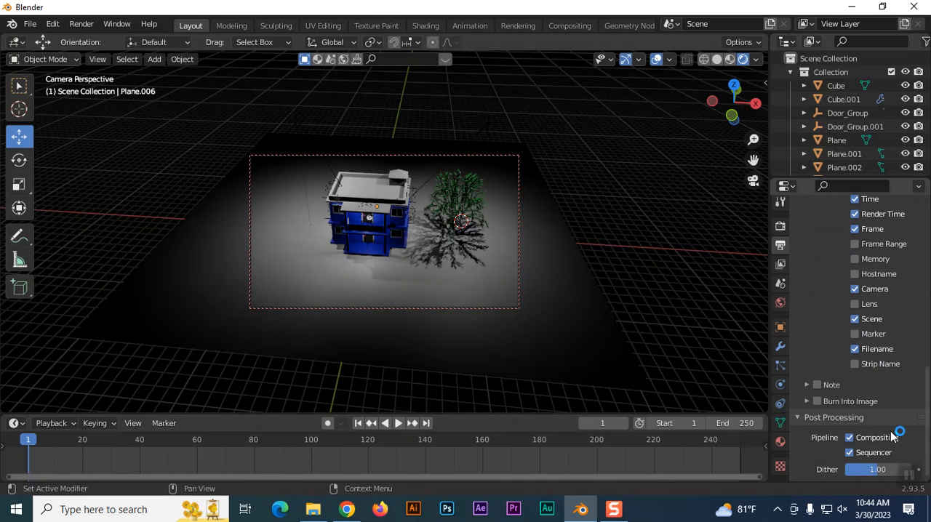
pyautogui.scroll(6, 895, 433)
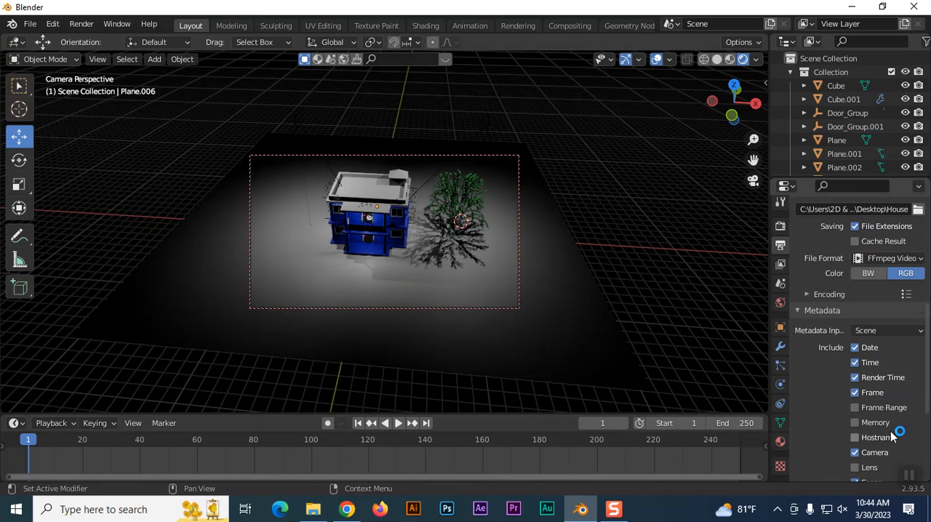
pyautogui.click(915, 333)
pyautogui.click(917, 335)
pyautogui.scroll(3, 912, 336)
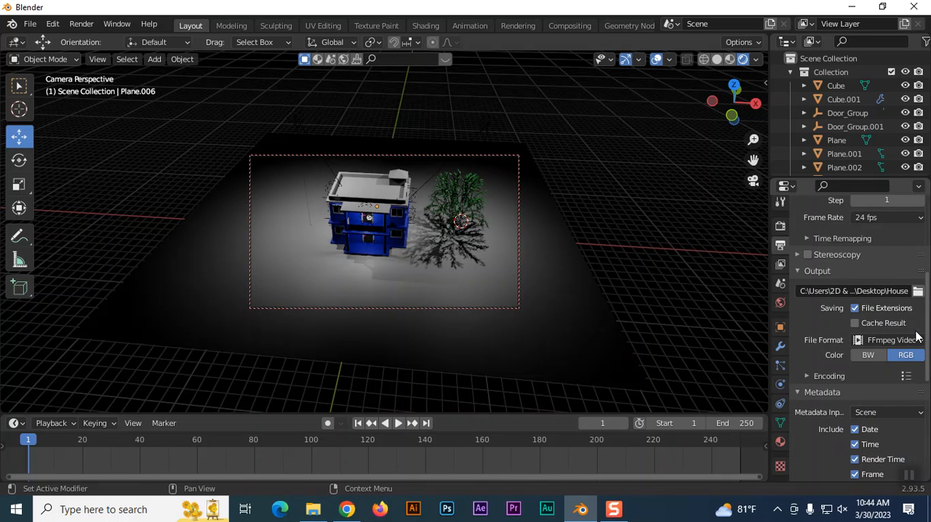
pyautogui.scroll(2, 877, 334)
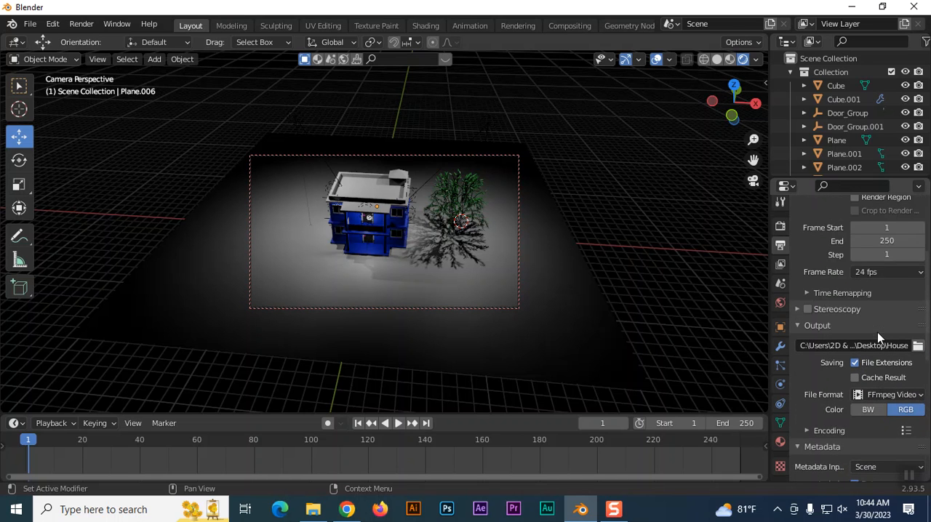
pyautogui.scroll(-3, 877, 332)
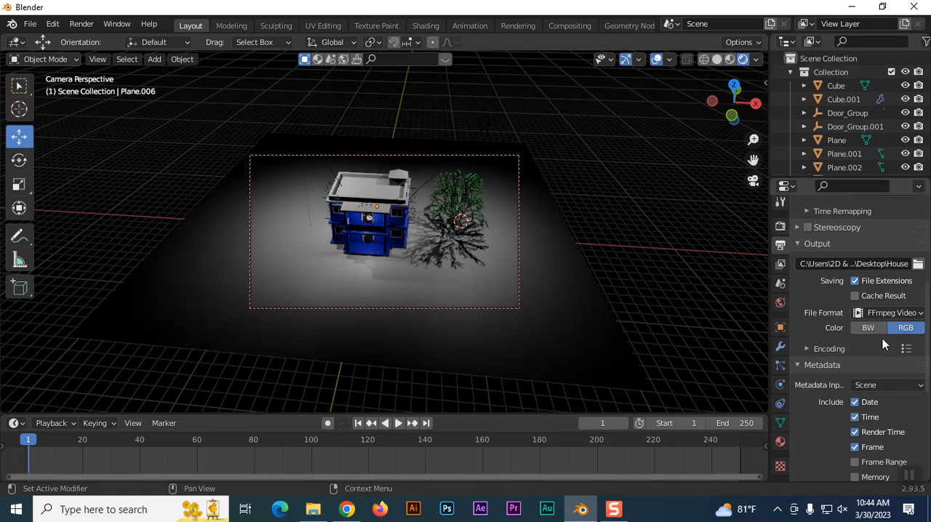
# Collapse the Metadata settings and set the video encoding container to MPEG-4.
pyautogui.click(909, 349)
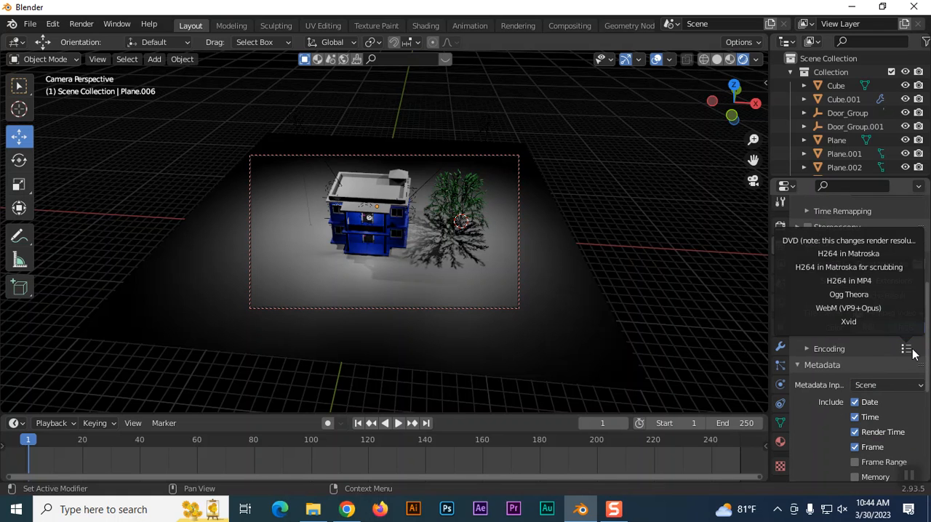
pyautogui.click(799, 370)
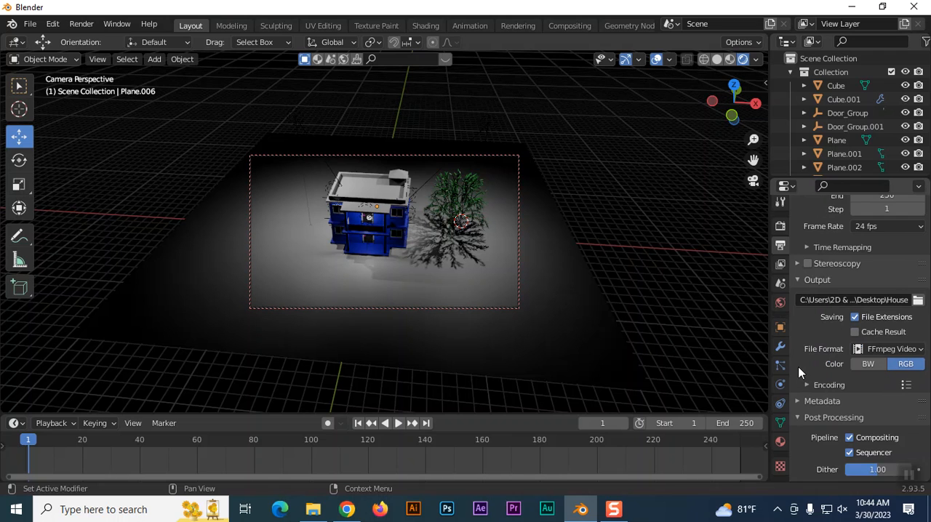
pyautogui.click(805, 385)
pyautogui.scroll(-3, 864, 385)
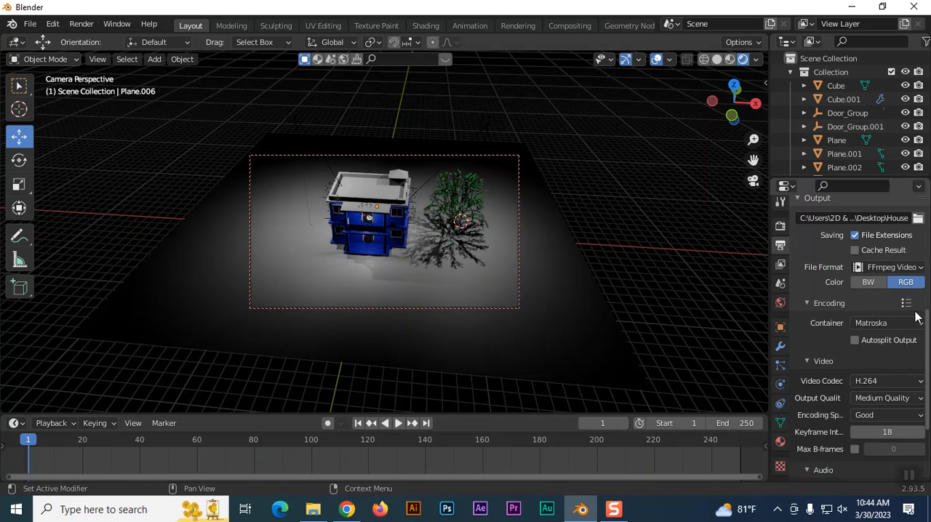
pyautogui.click(907, 326)
pyautogui.click(872, 278)
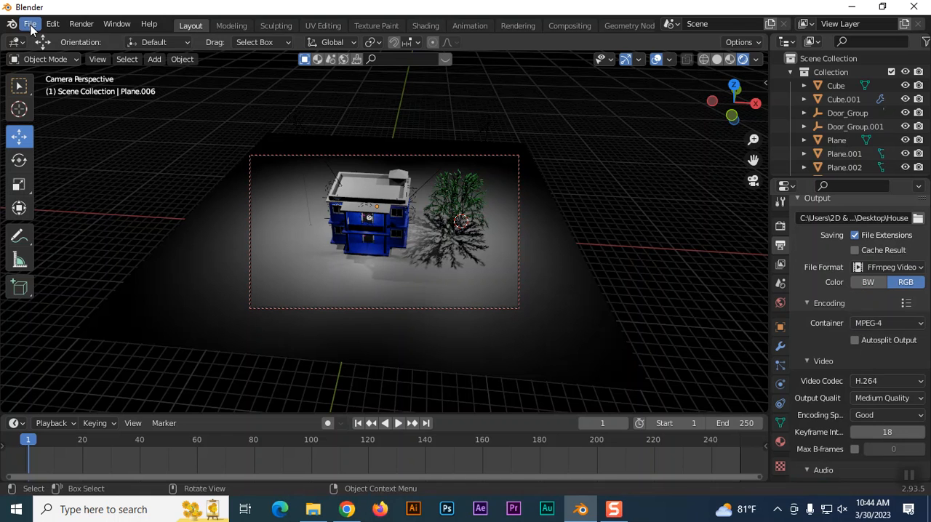
# Try rendering the animation with the current frame range and close the render window.
pyautogui.click(82, 24)
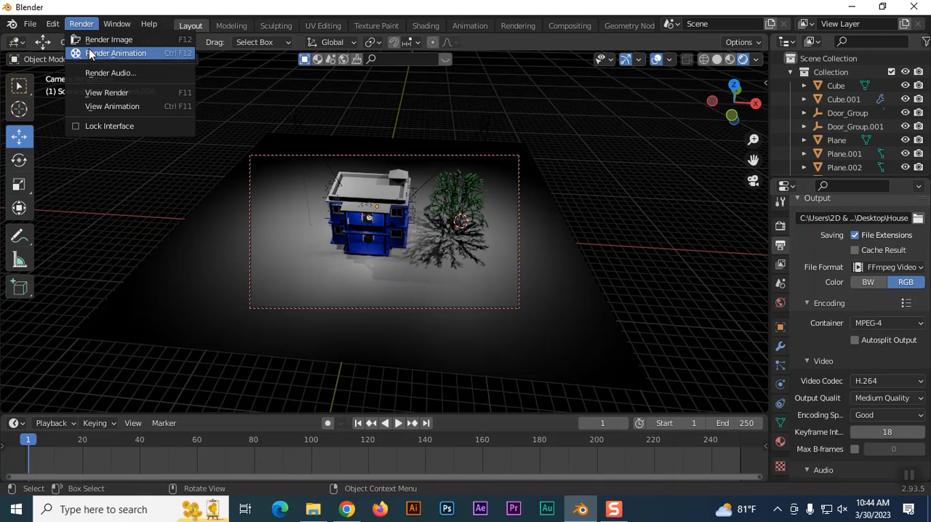
pyautogui.click(92, 55)
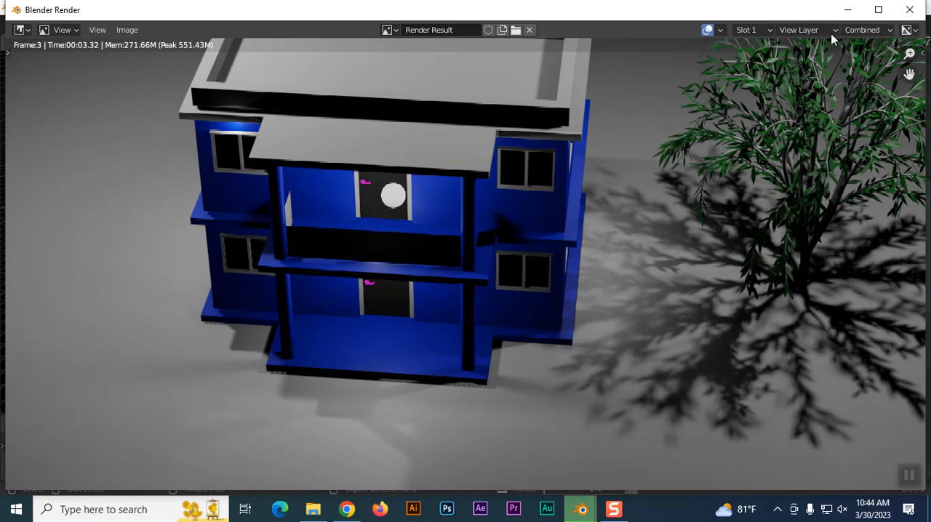
pyautogui.click(909, 10)
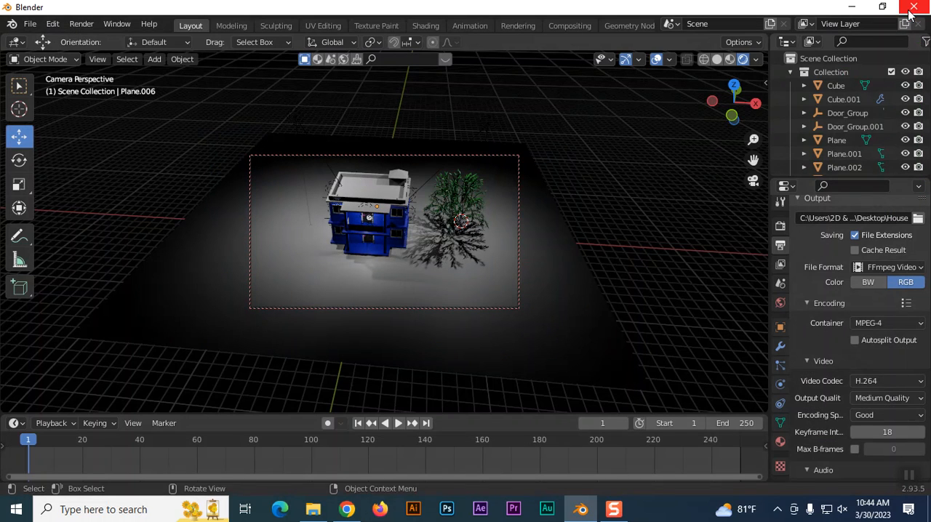
# Set the animation's end frame to 100.
pyautogui.click(716, 422)
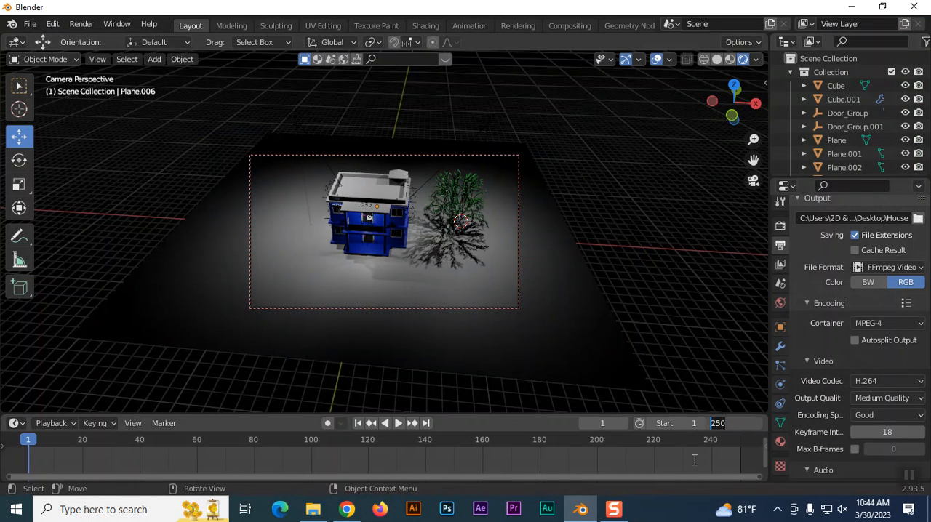
pyautogui.write('50')
pyautogui.press('BackSpace')
pyautogui.press('BackSpace')
pyautogui.write('100')
pyautogui.press('Return')
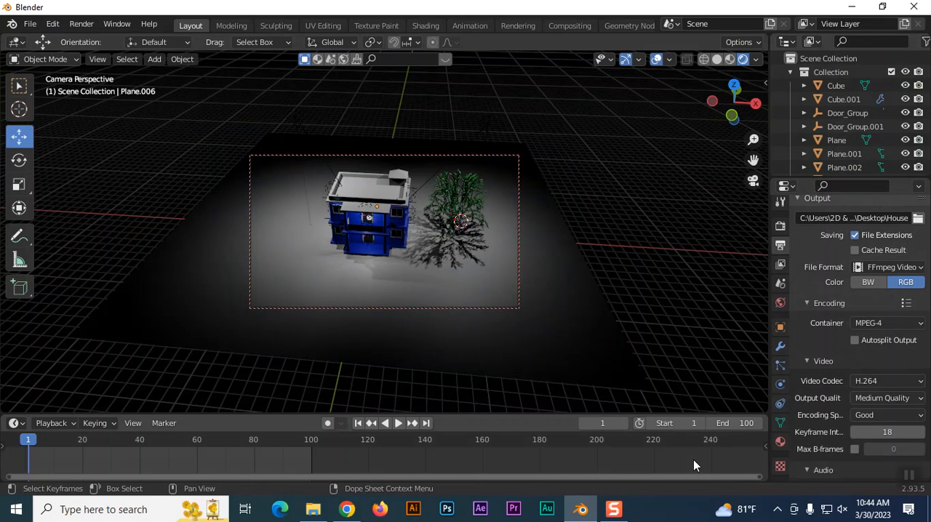
# Render the shortened animation to the video file and view the rendered frames.
pyautogui.click(82, 23)
pyautogui.click(114, 53)
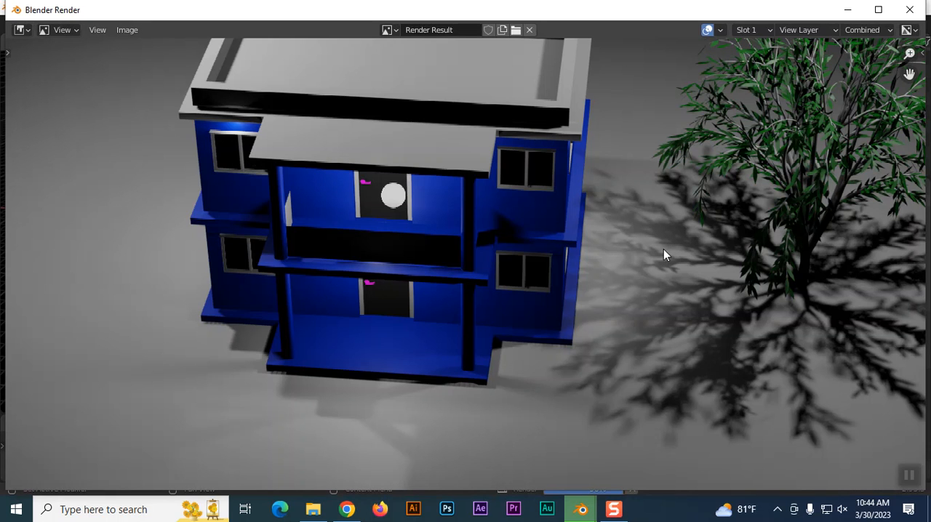
pyautogui.scroll(-4, 664, 249)
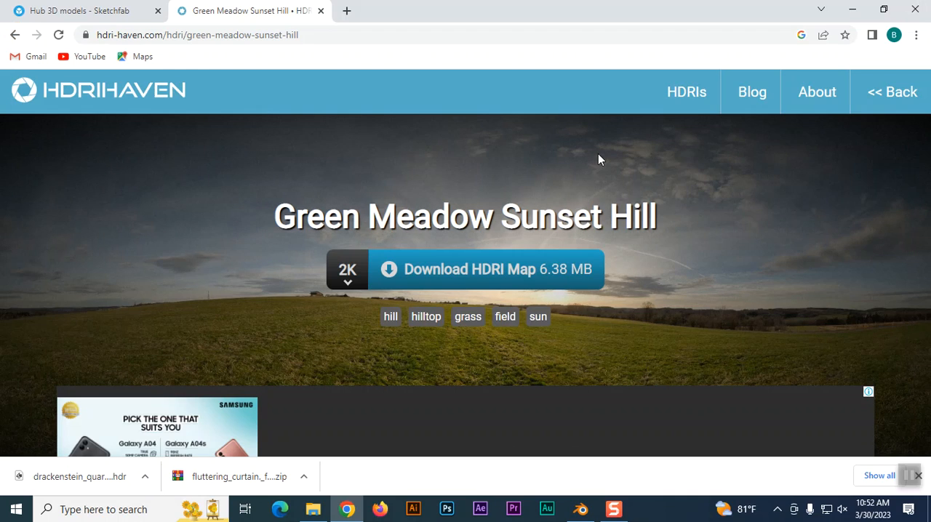
# Clear the browser and the fluttering_curtain._free folder window off the desktop and refresh it to find the rendered House video.
pyautogui.click(852, 9)
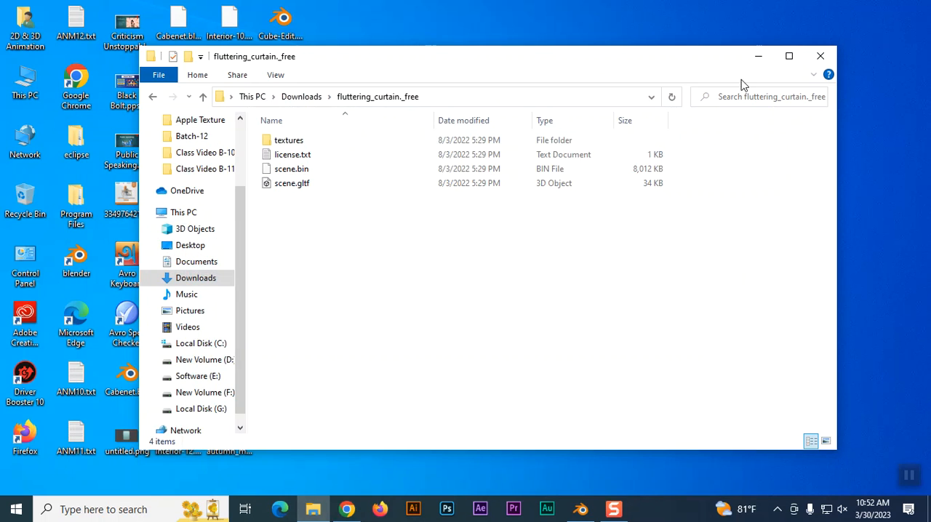
pyautogui.click(820, 57)
pyautogui.rightClick(493, 159)
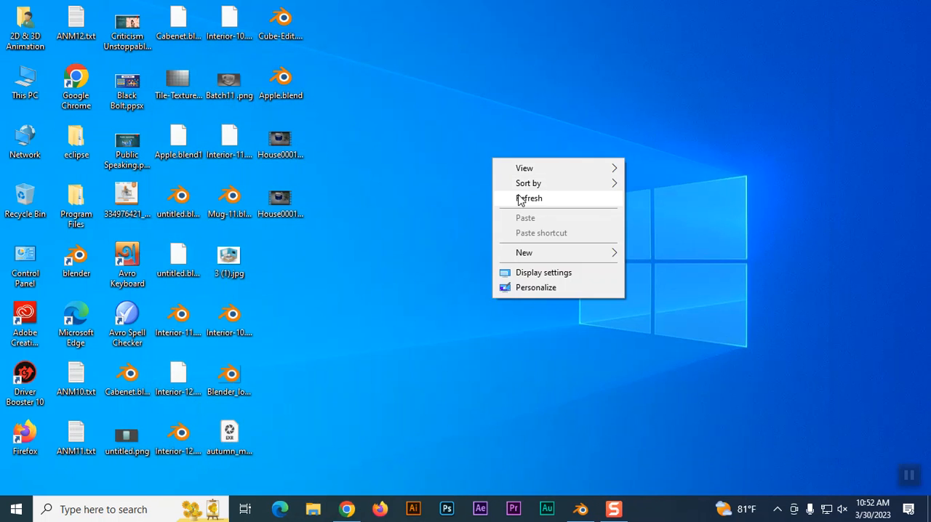